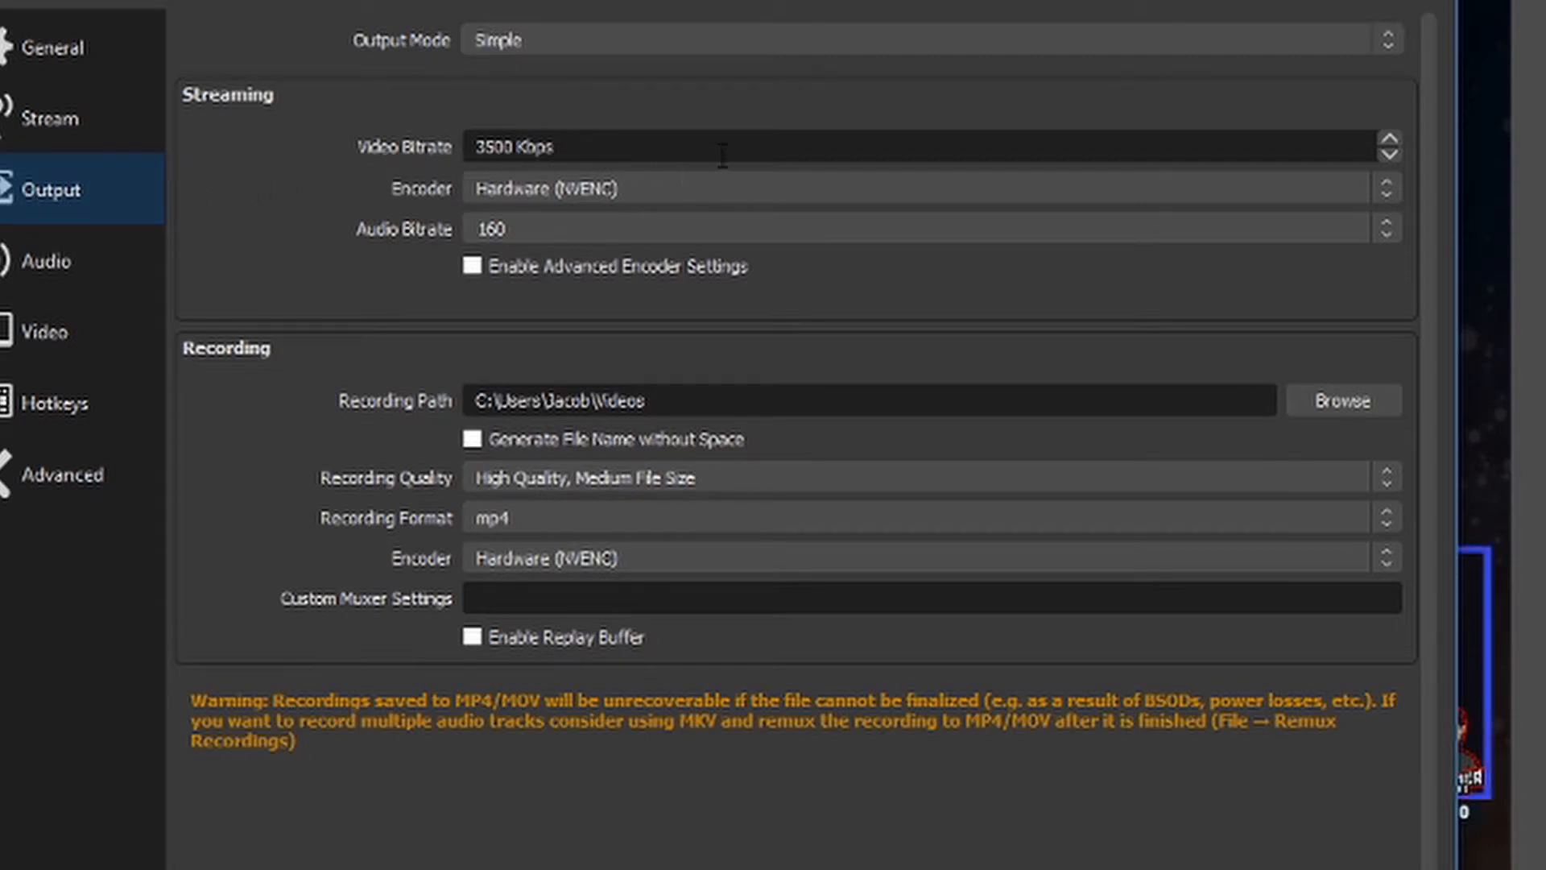
# Step: Review the streaming encoder choices, the General settings and the Video resolution and FPS settings, then close the settings
pyautogui.click(690, 192)
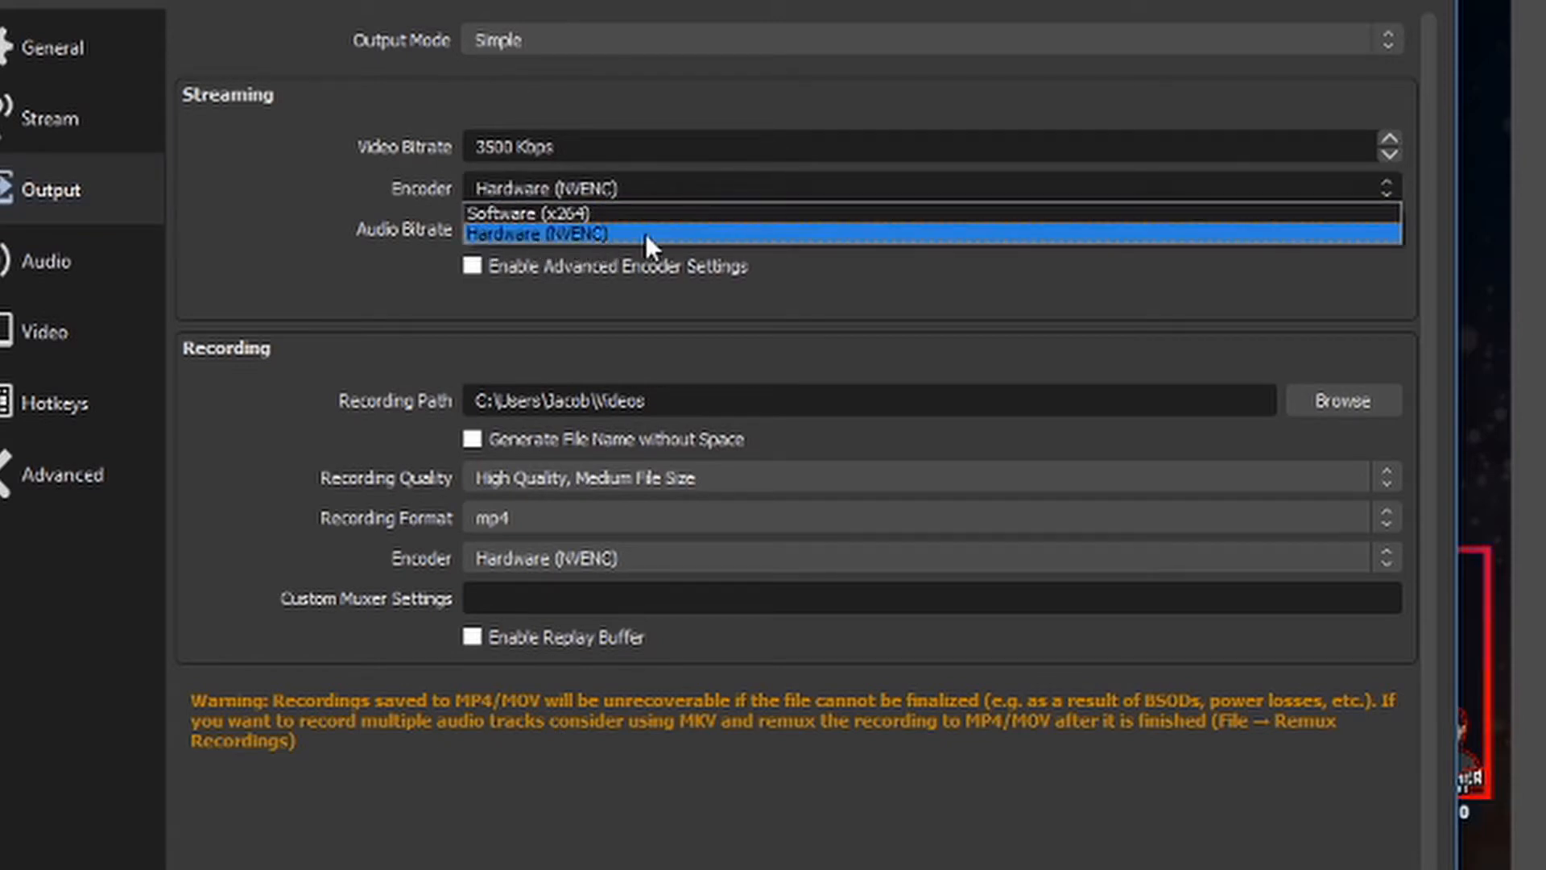
pyautogui.click(269, 195)
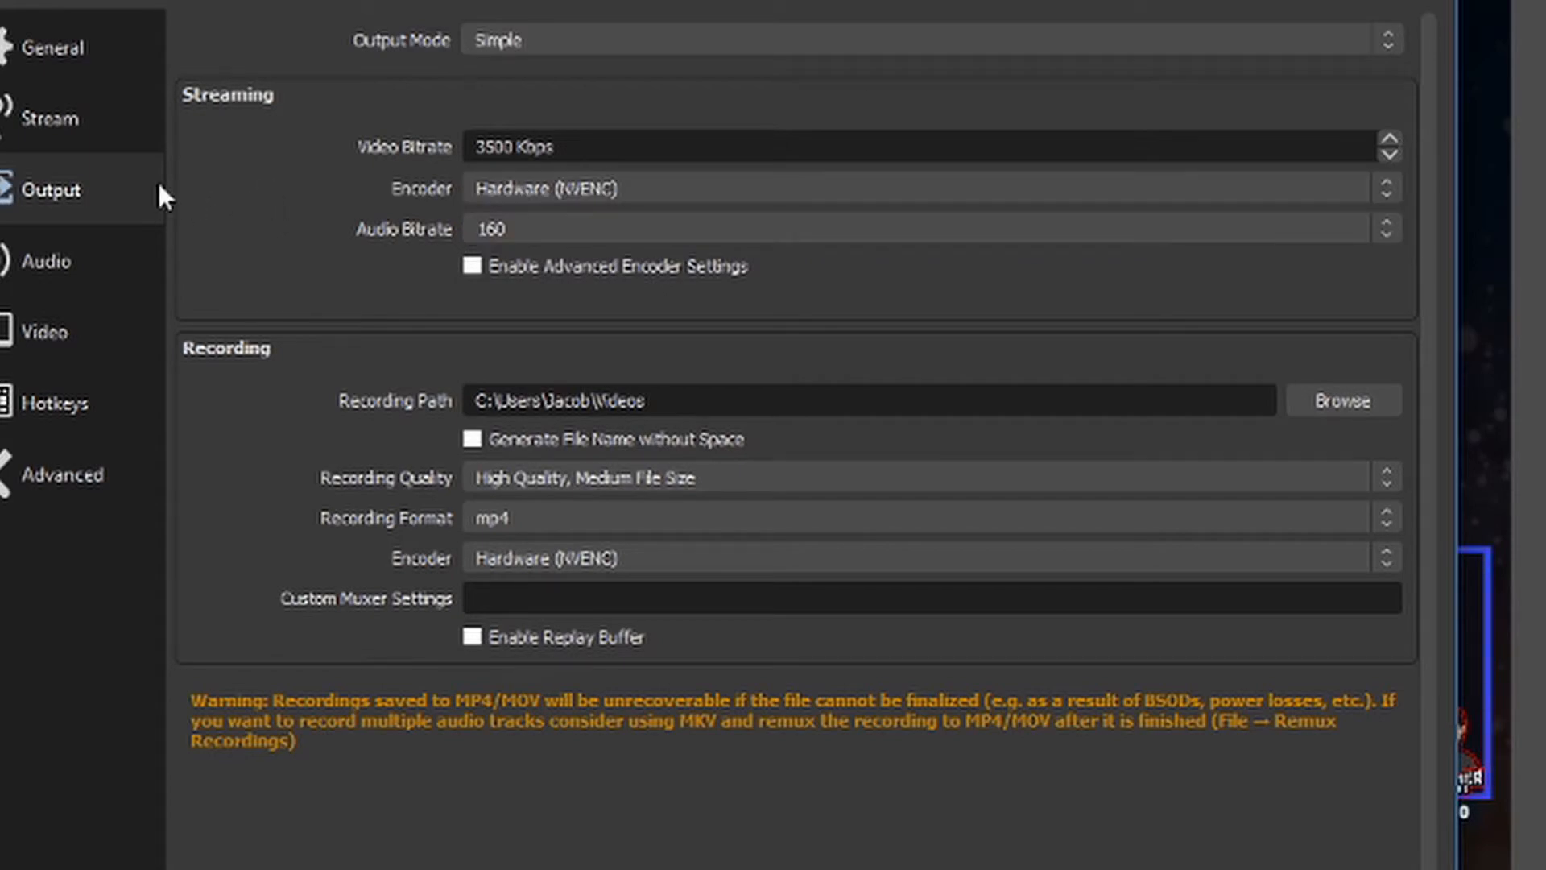
pyautogui.click(26, 50)
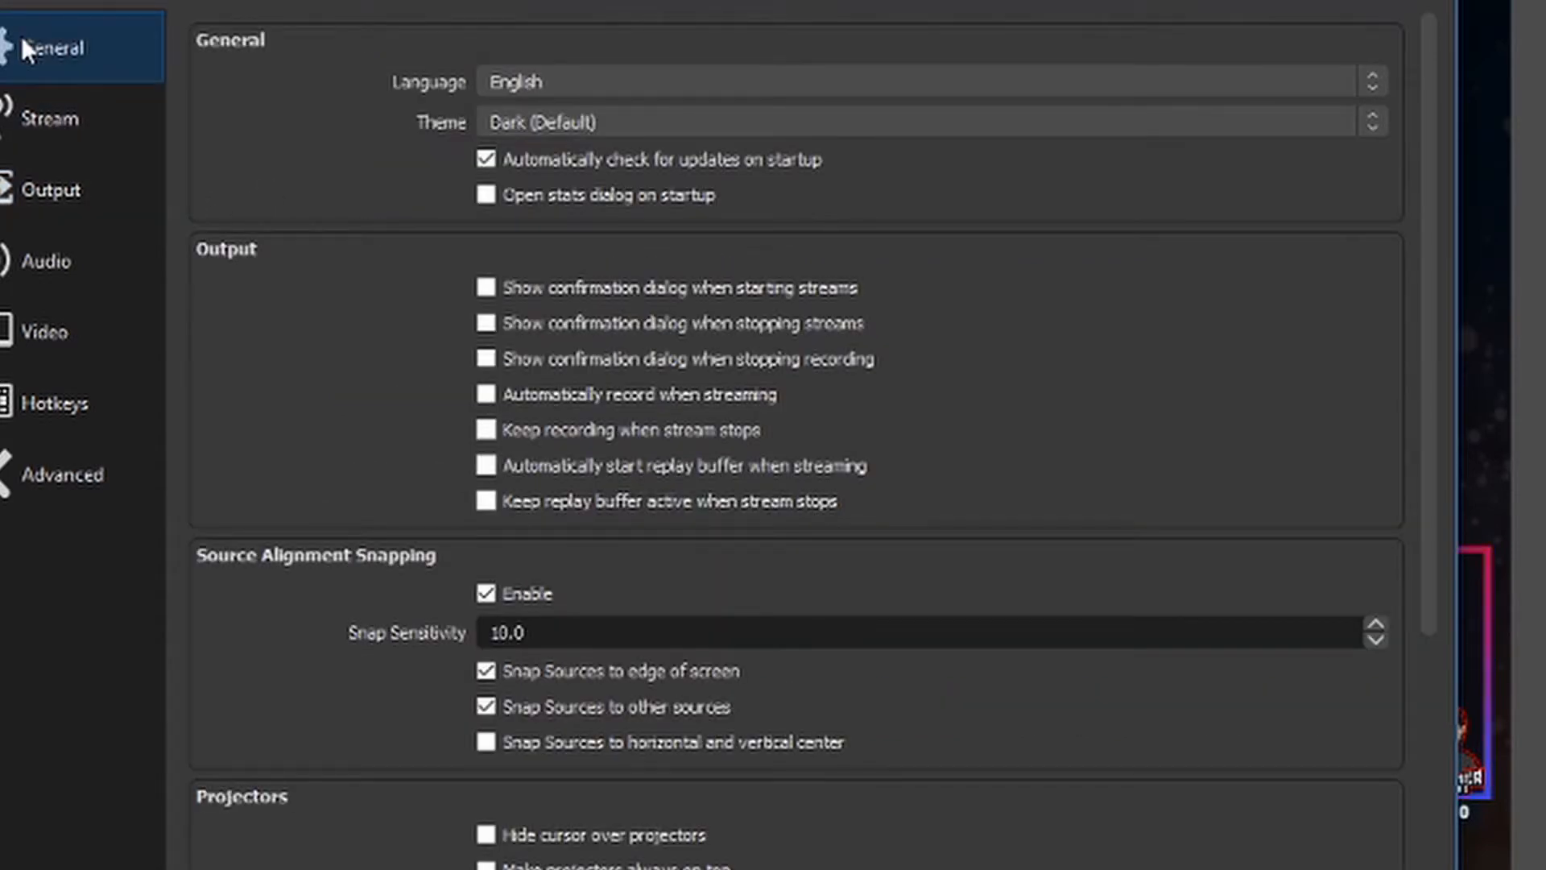
pyautogui.click(67, 347)
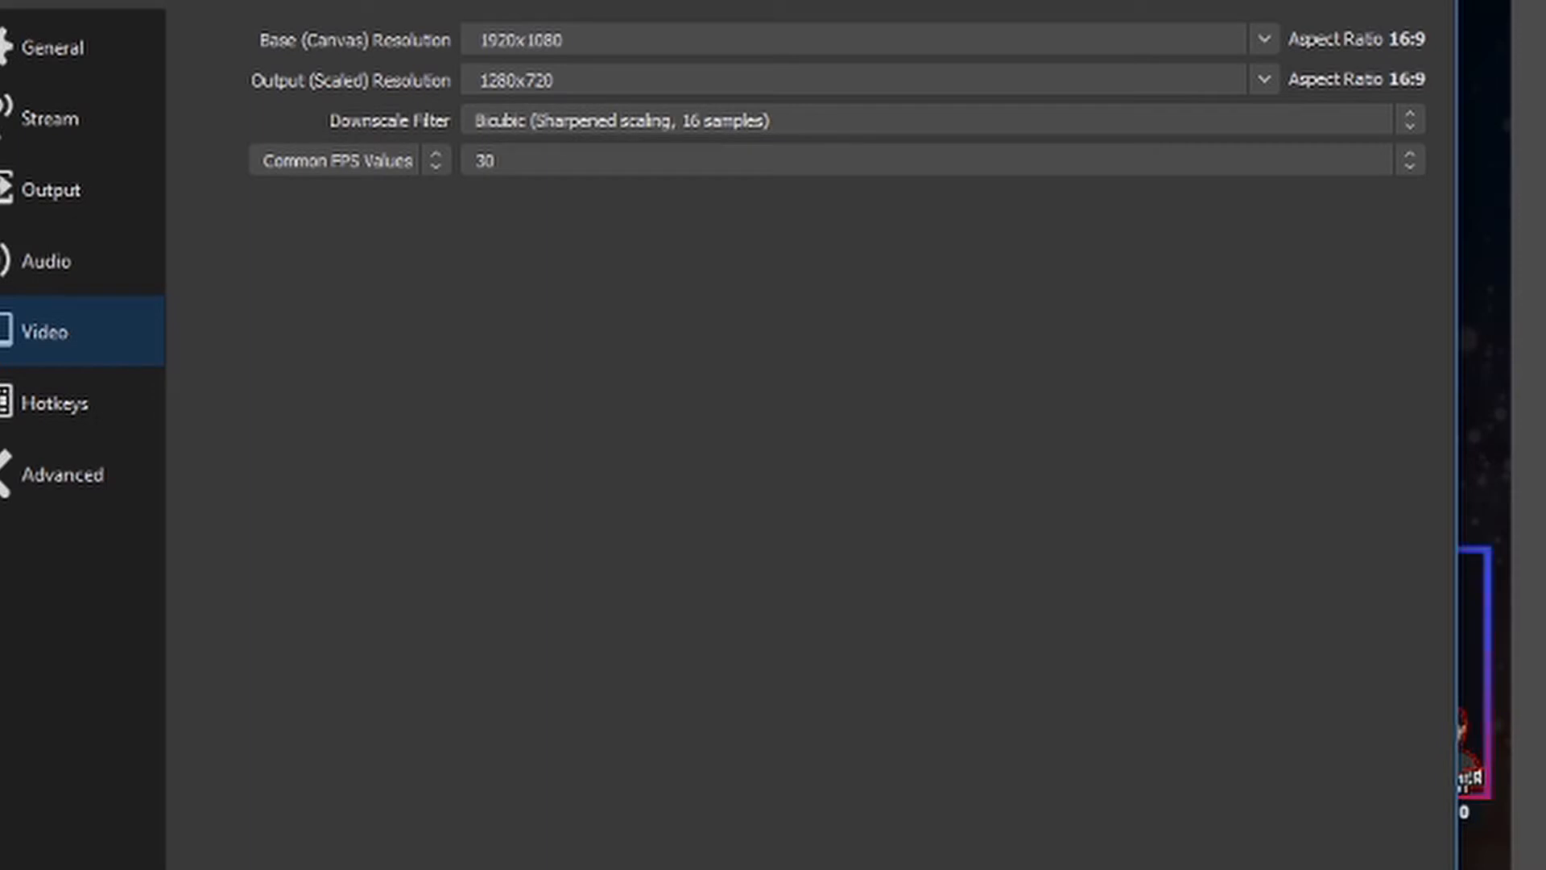
pyautogui.press('Escape')
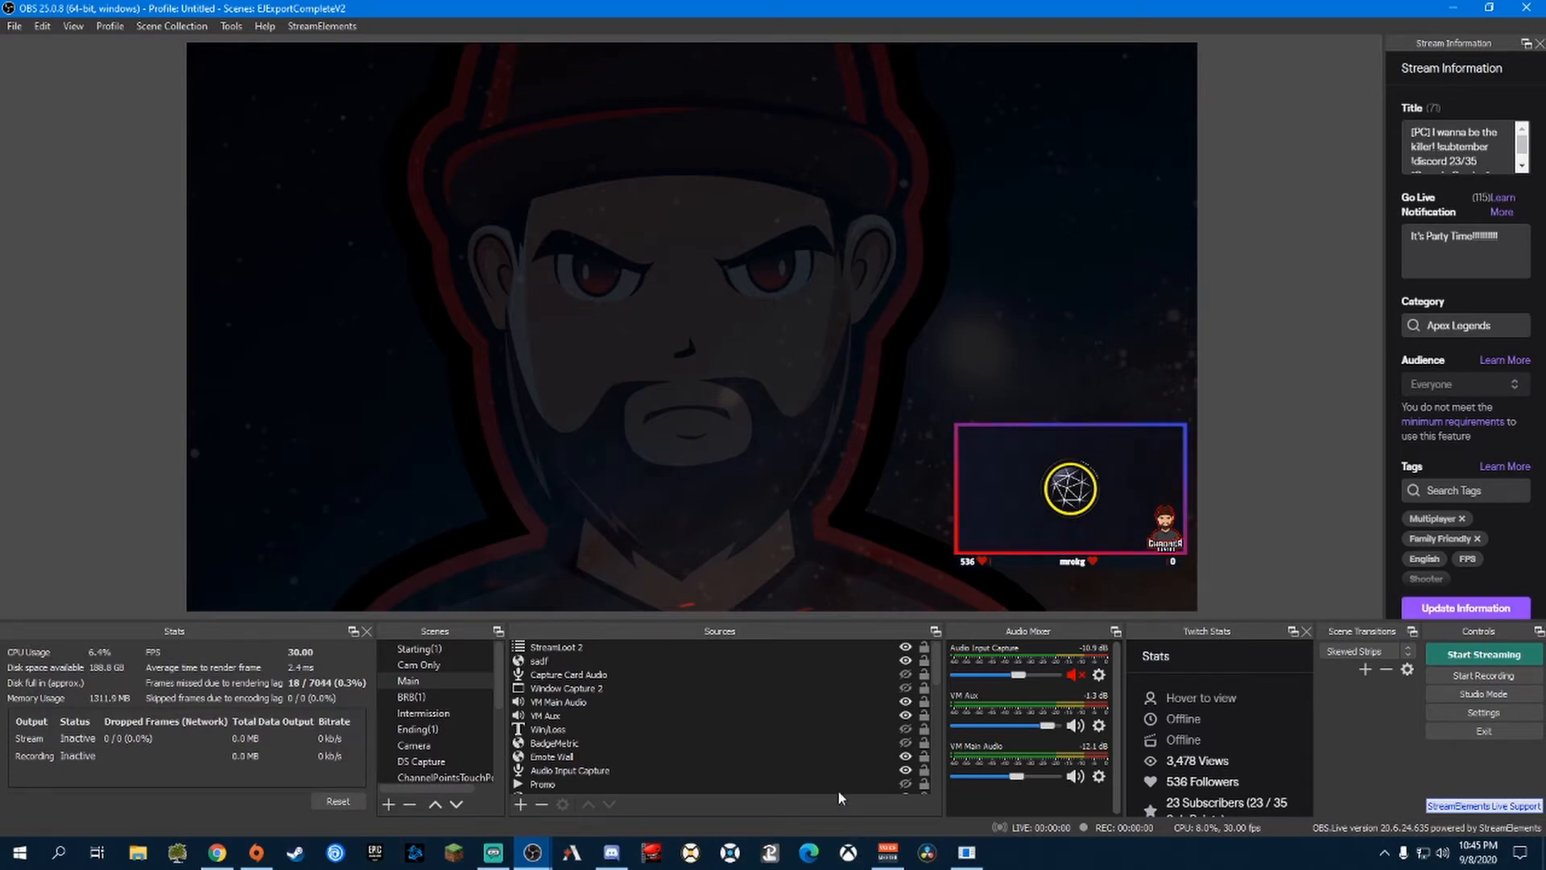
# Step: Show the Chat dock in the main window
pyautogui.click(100, 29)
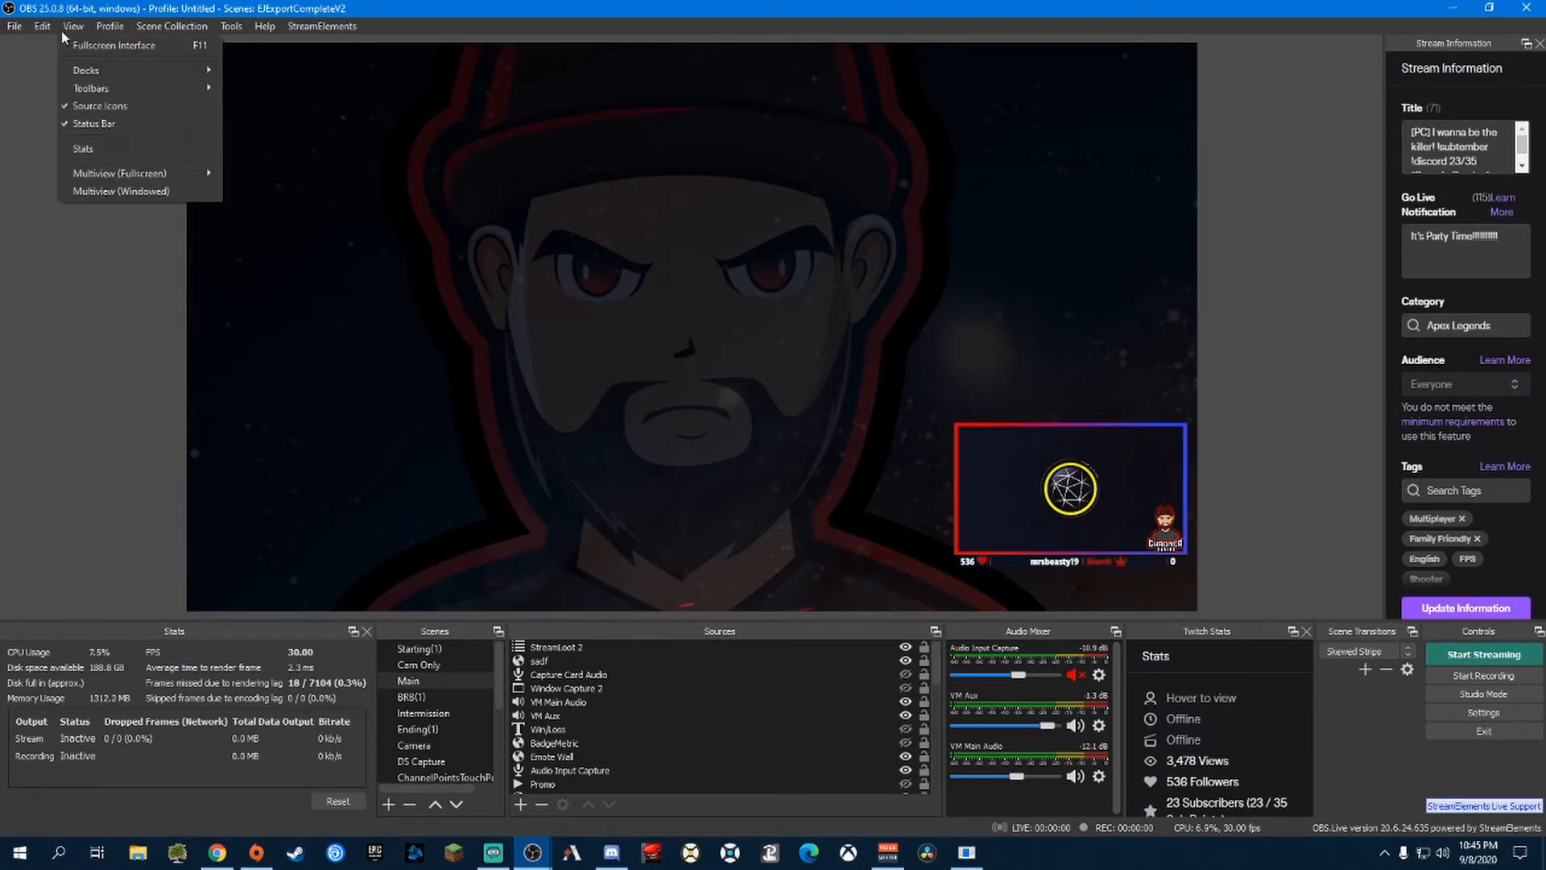
pyautogui.moveTo(229, 25)
pyautogui.click(624, 80)
pyautogui.click(189, 81)
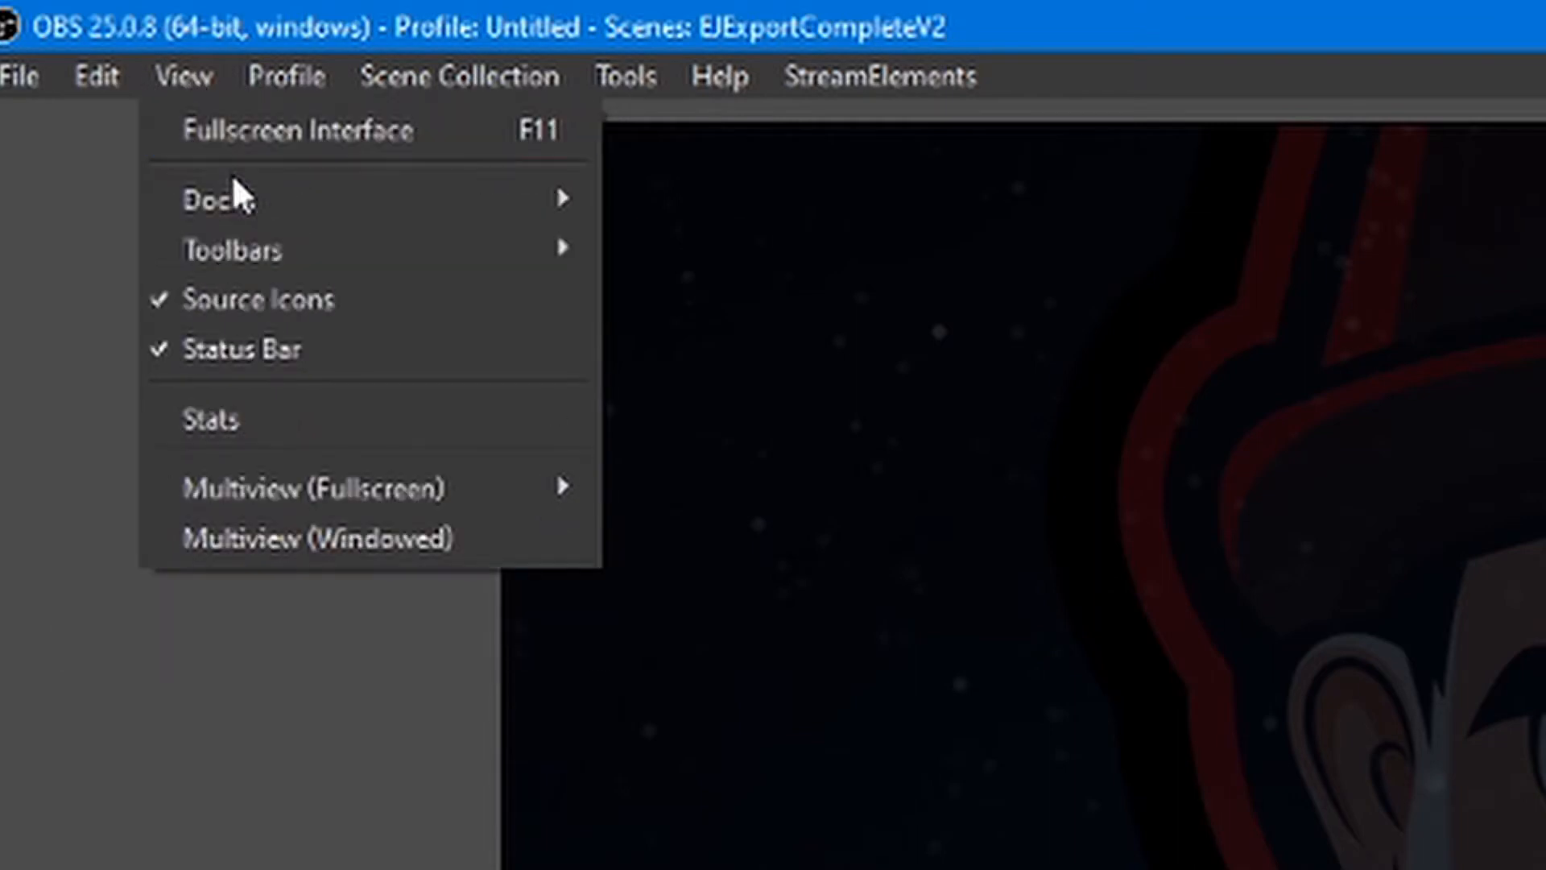
pyautogui.moveTo(254, 219)
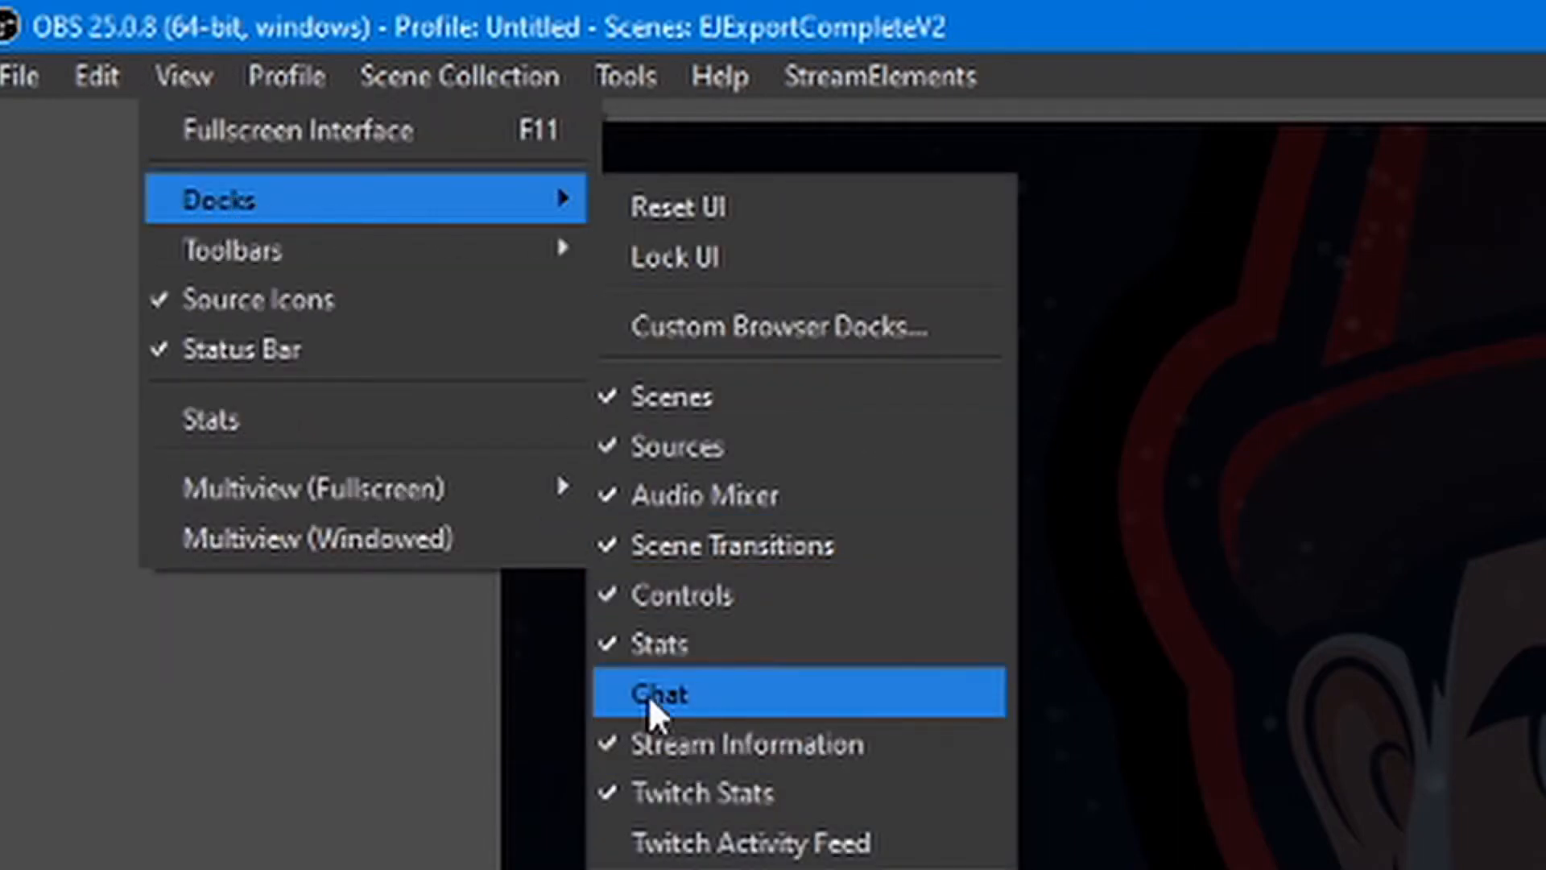
pyautogui.click(804, 694)
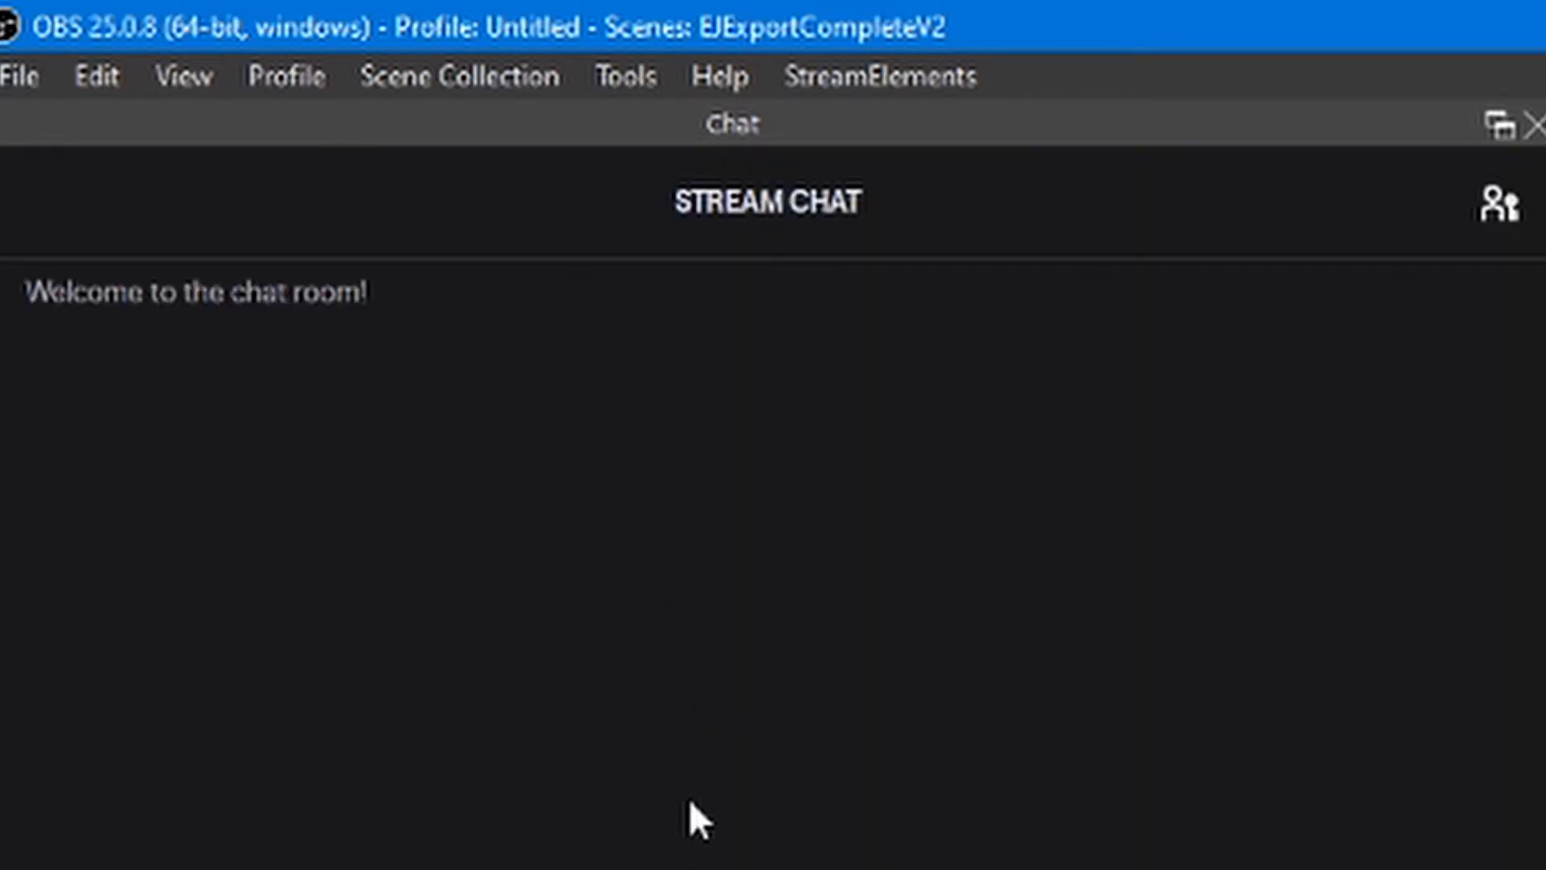
# Step: Show the Twitch Activity Feed dock alongside the Chat dock
pyautogui.click(186, 77)
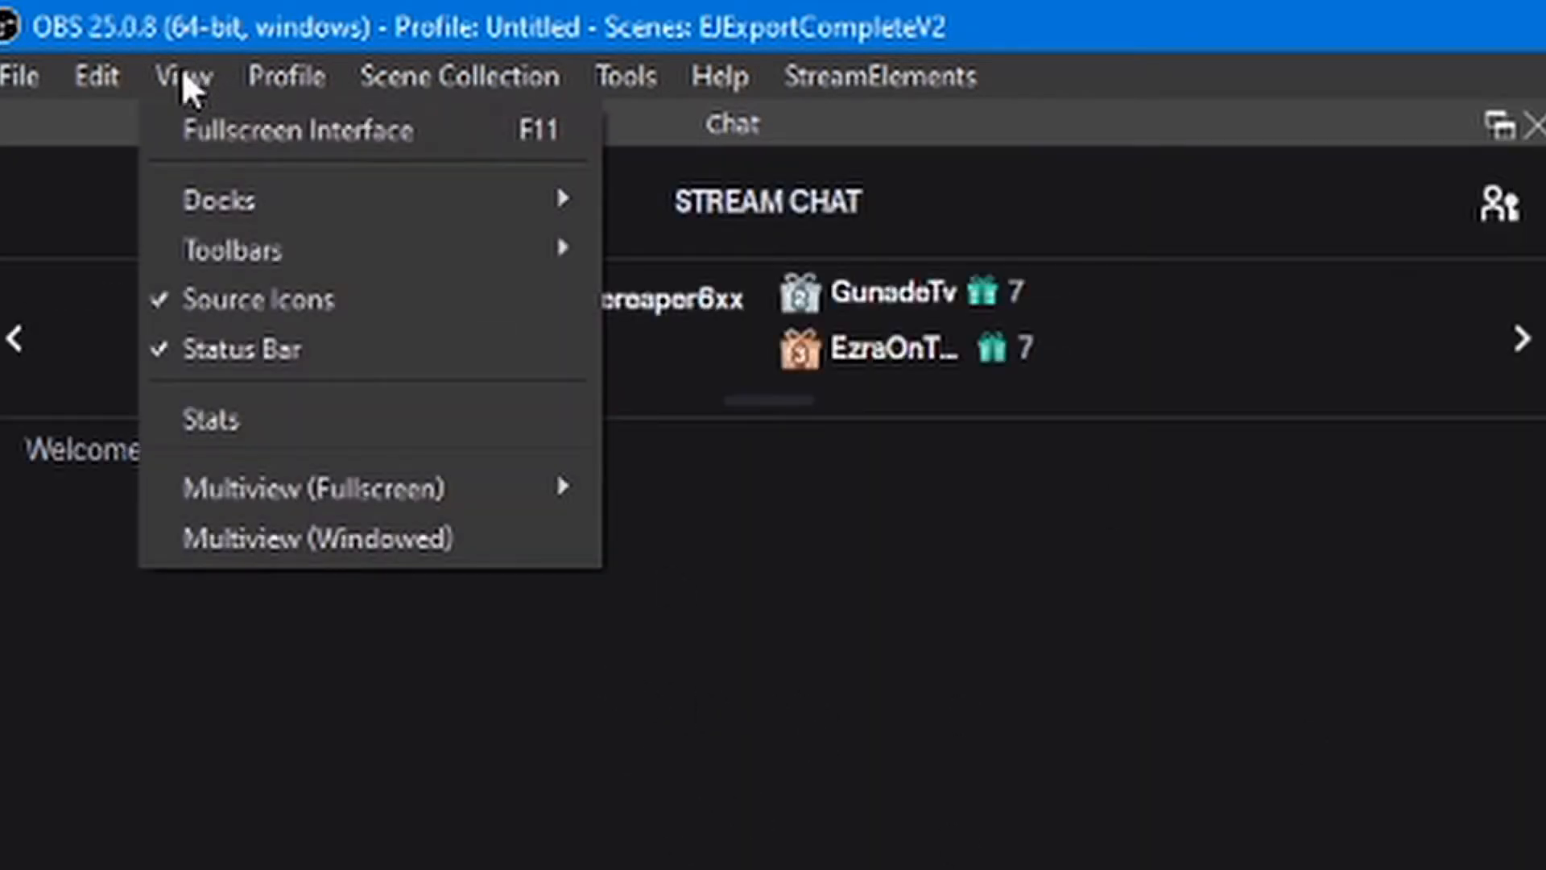
pyautogui.moveTo(265, 199)
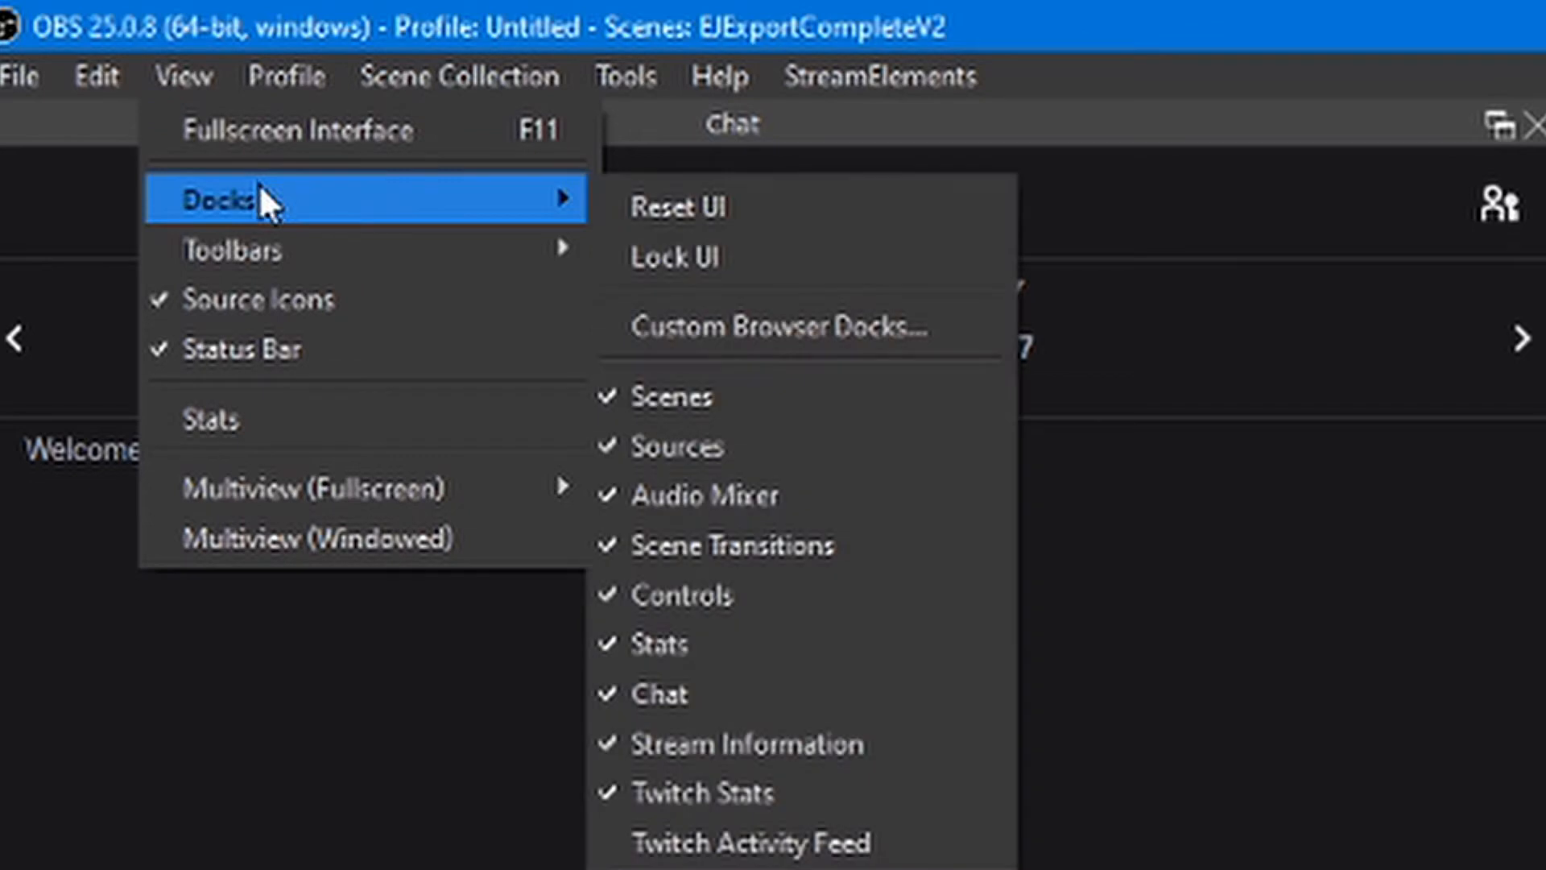
pyautogui.click(741, 842)
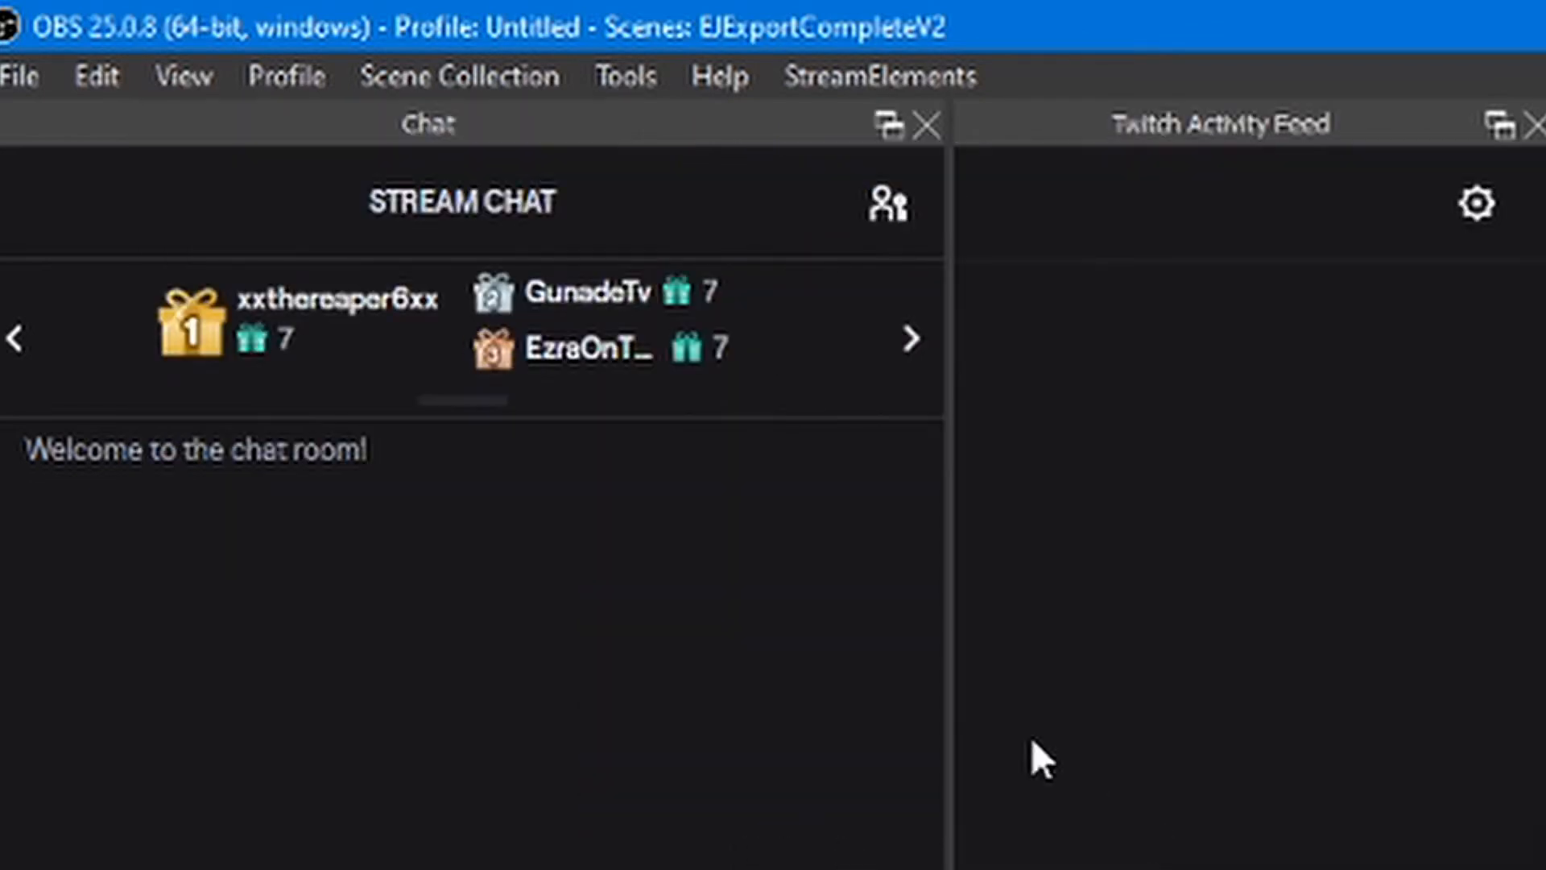
# Step: Adjust the widths of the Chat and Twitch Activity Feed docks and re-dock the Activity Feed between the chat and the preview
pyautogui.moveTo(948, 664); pyautogui.dragTo(764, 714)
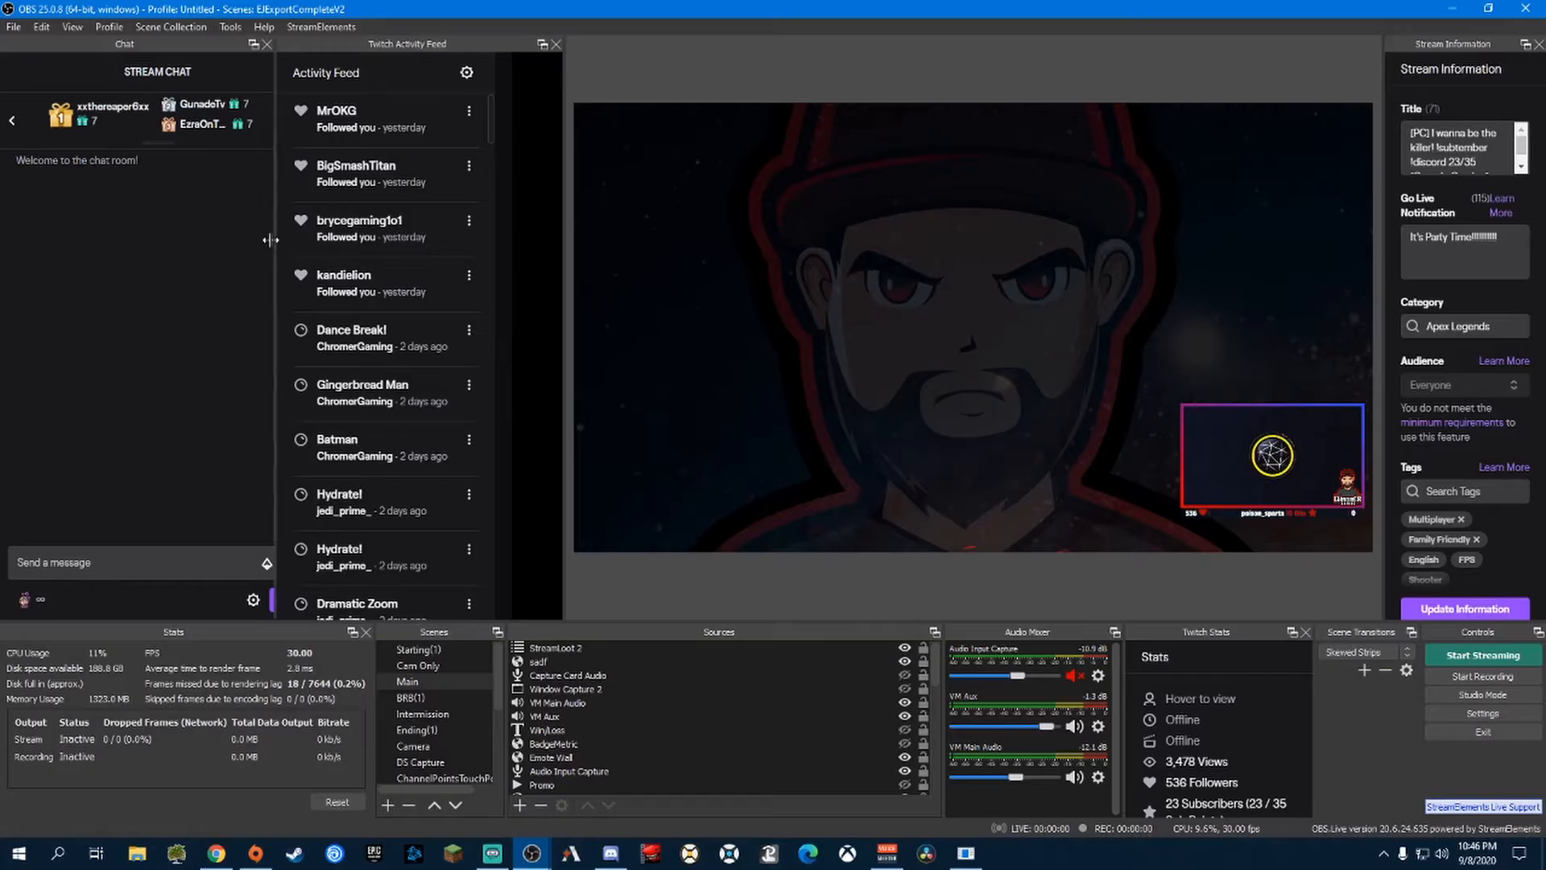
pyautogui.moveTo(282, 255)
pyautogui.mouseDown()
pyautogui.moveTo(306, 264)
pyautogui.moveTo(282, 266)
pyautogui.mouseUp()
pyautogui.moveTo(386, 42); pyautogui.dragTo(516, 314)
pyautogui.moveTo(1545, 796); pyautogui.dragTo(391, 94)
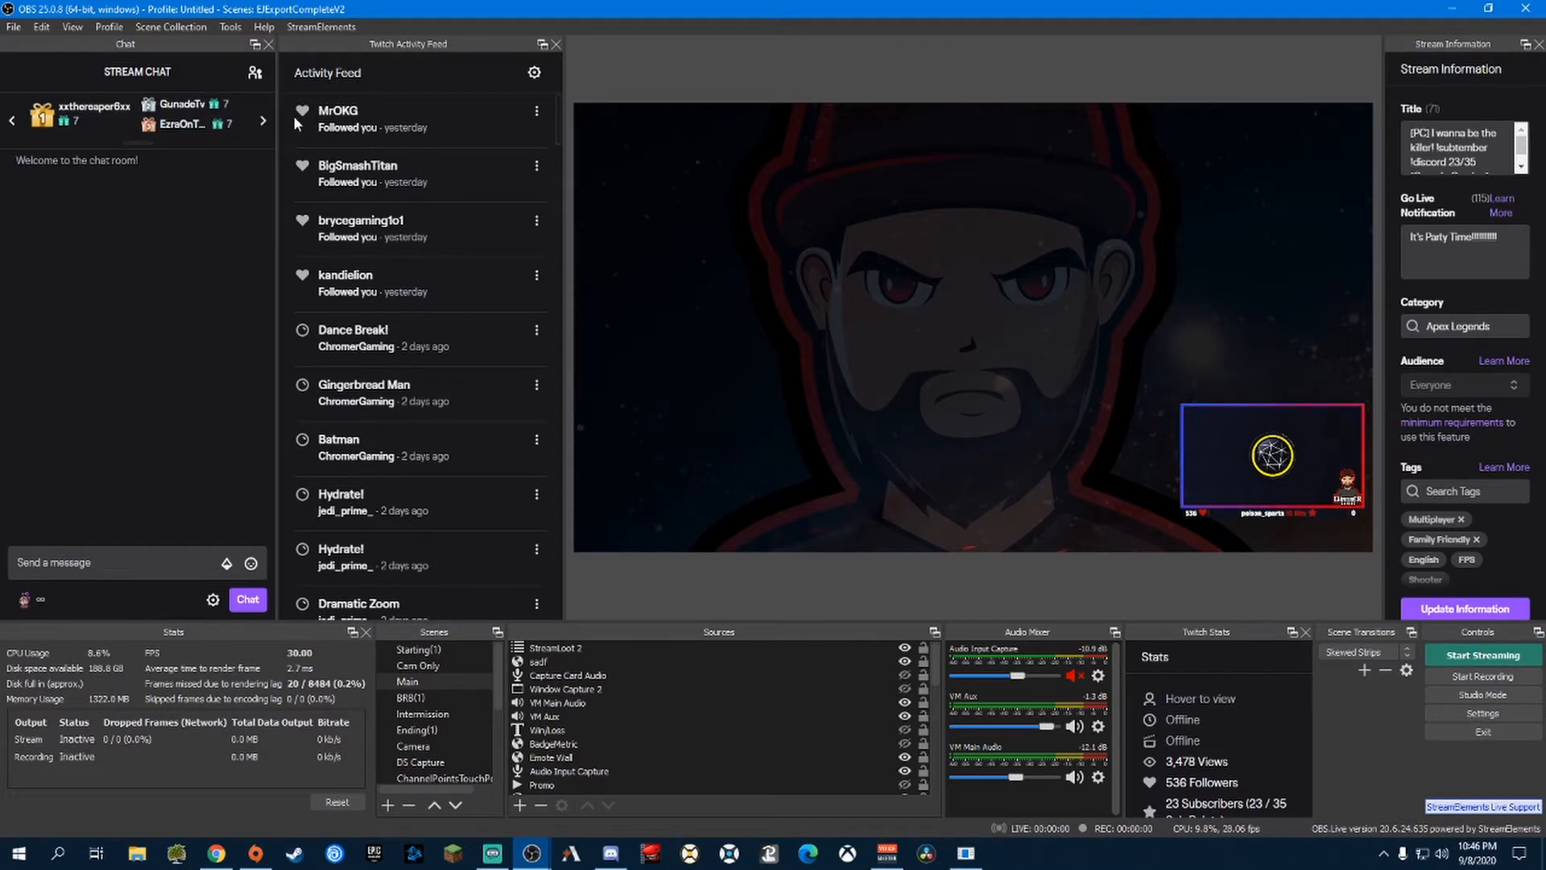
# Step: Look through the recent events in the Twitch Activity Feed and display its event filter options
pyautogui.scroll(-5, 311, 326)
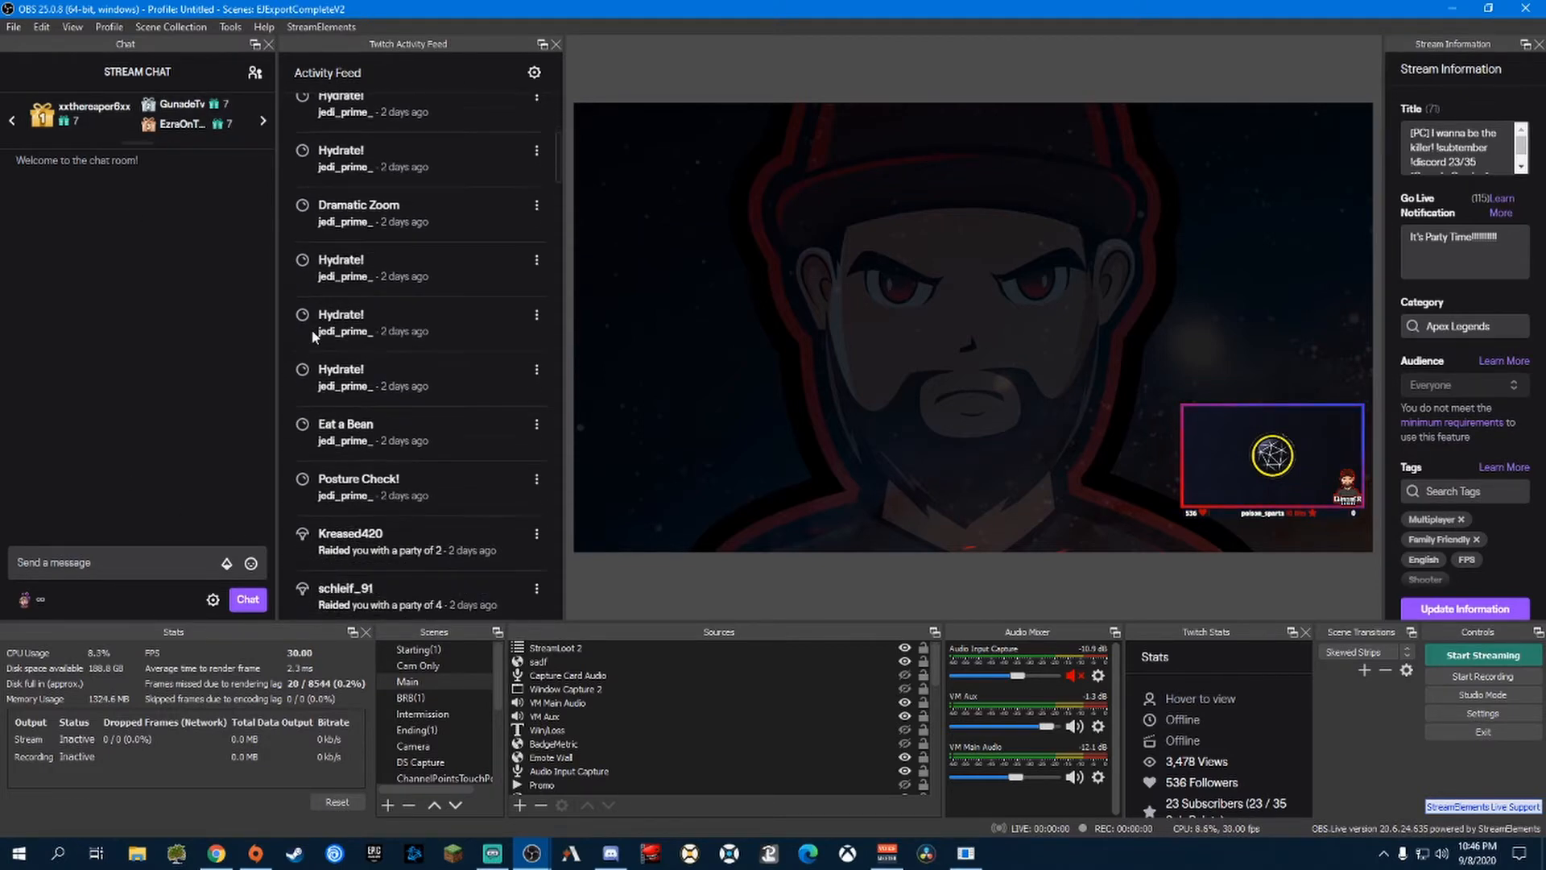
pyautogui.scroll(-2, 311, 337)
pyautogui.scroll(7, 307, 339)
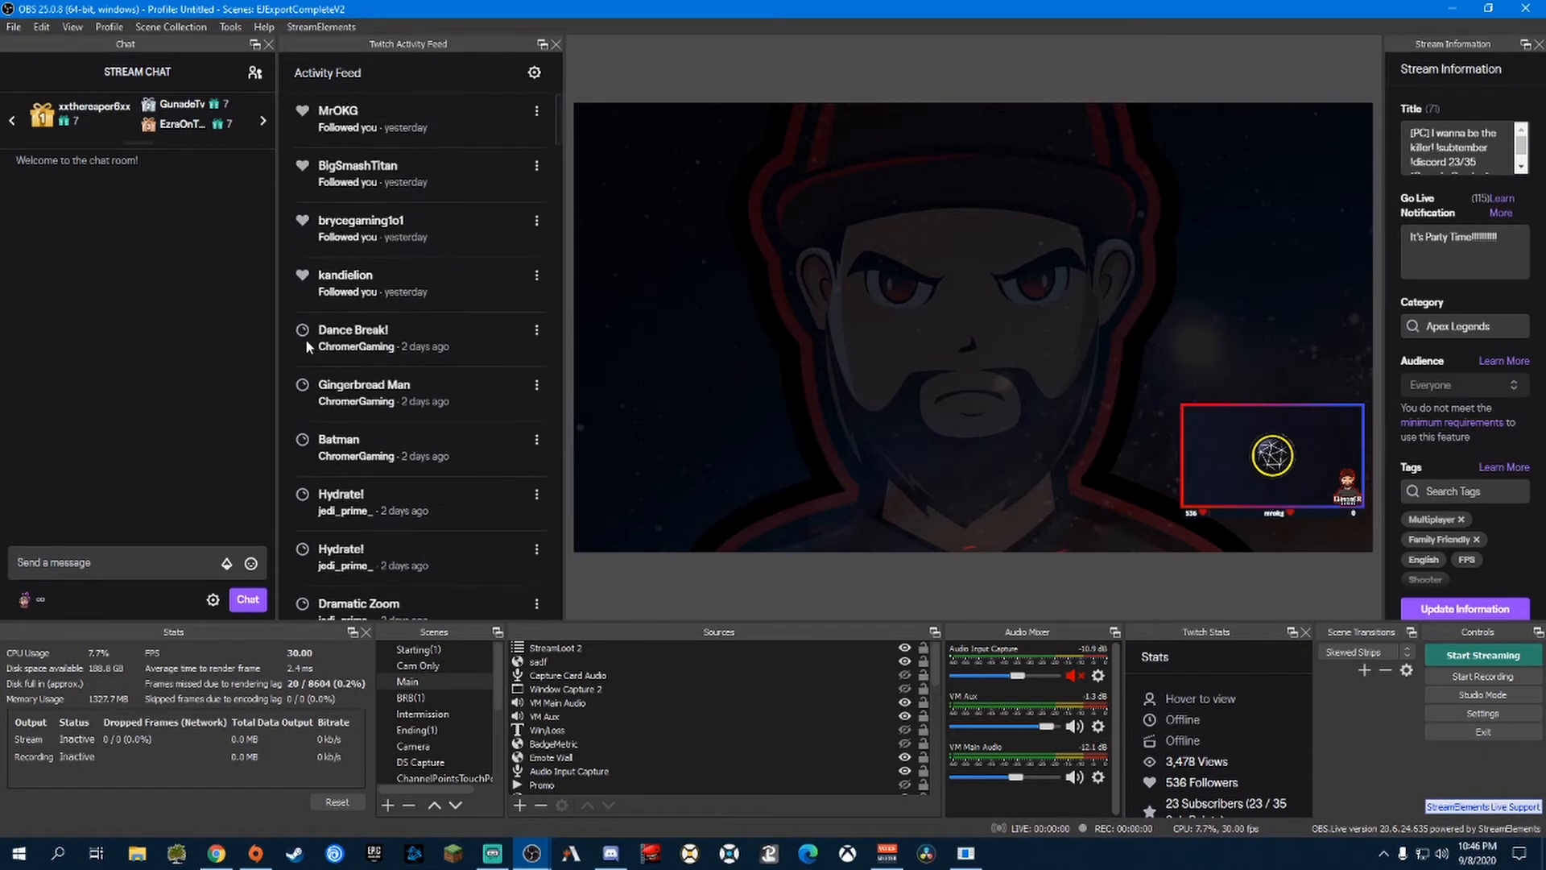
pyautogui.click(534, 72)
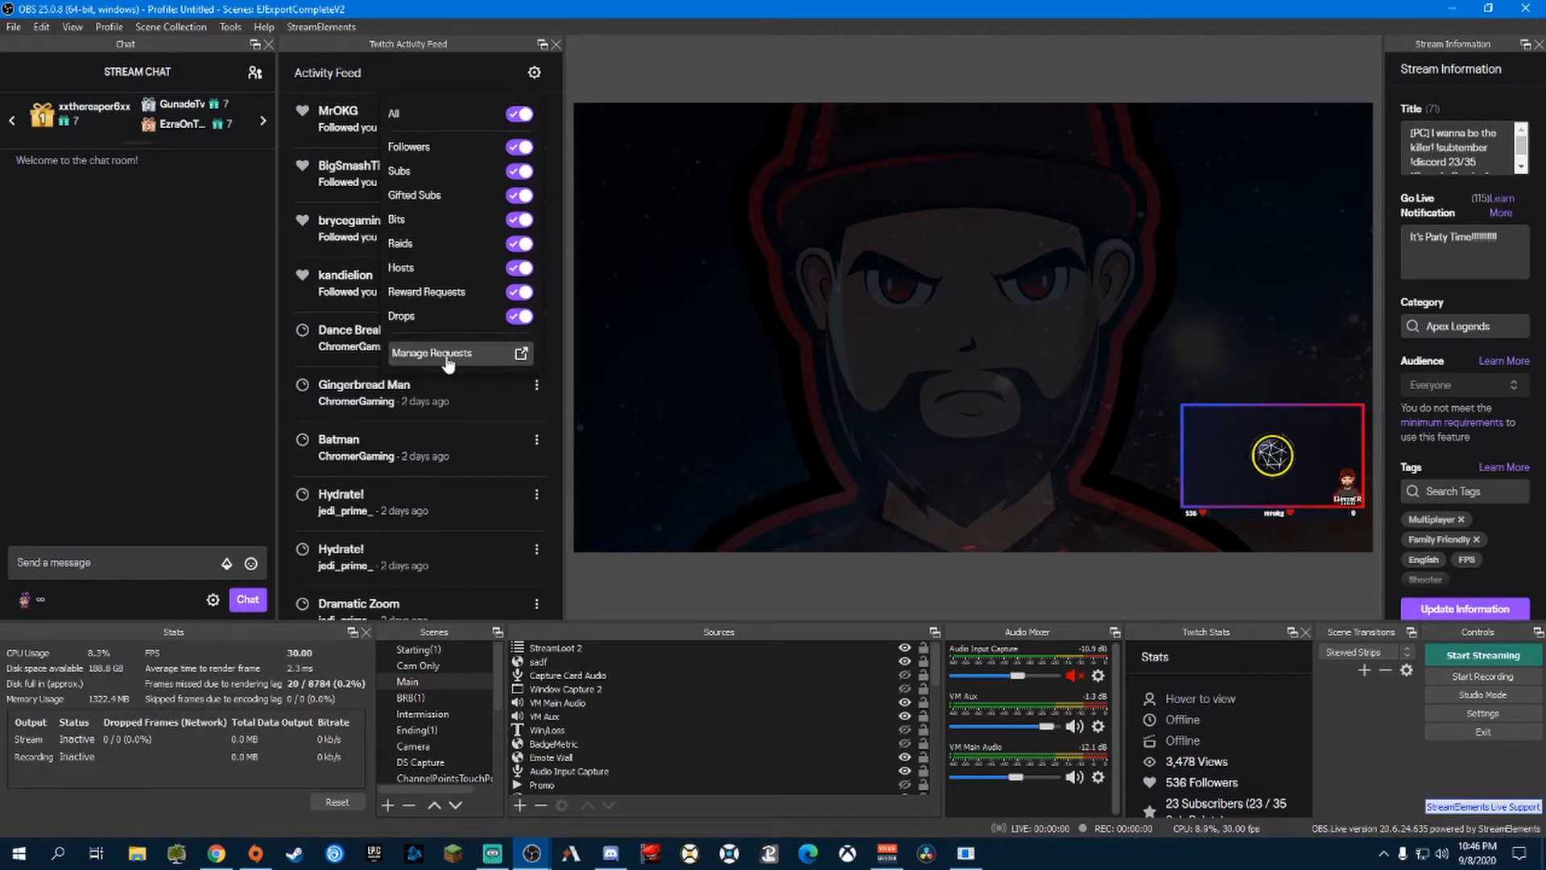
# Step: Examine the Chat dock's settings, emote picker, Bits option, channel rewards and all-time top gifters list
pyautogui.click(213, 599)
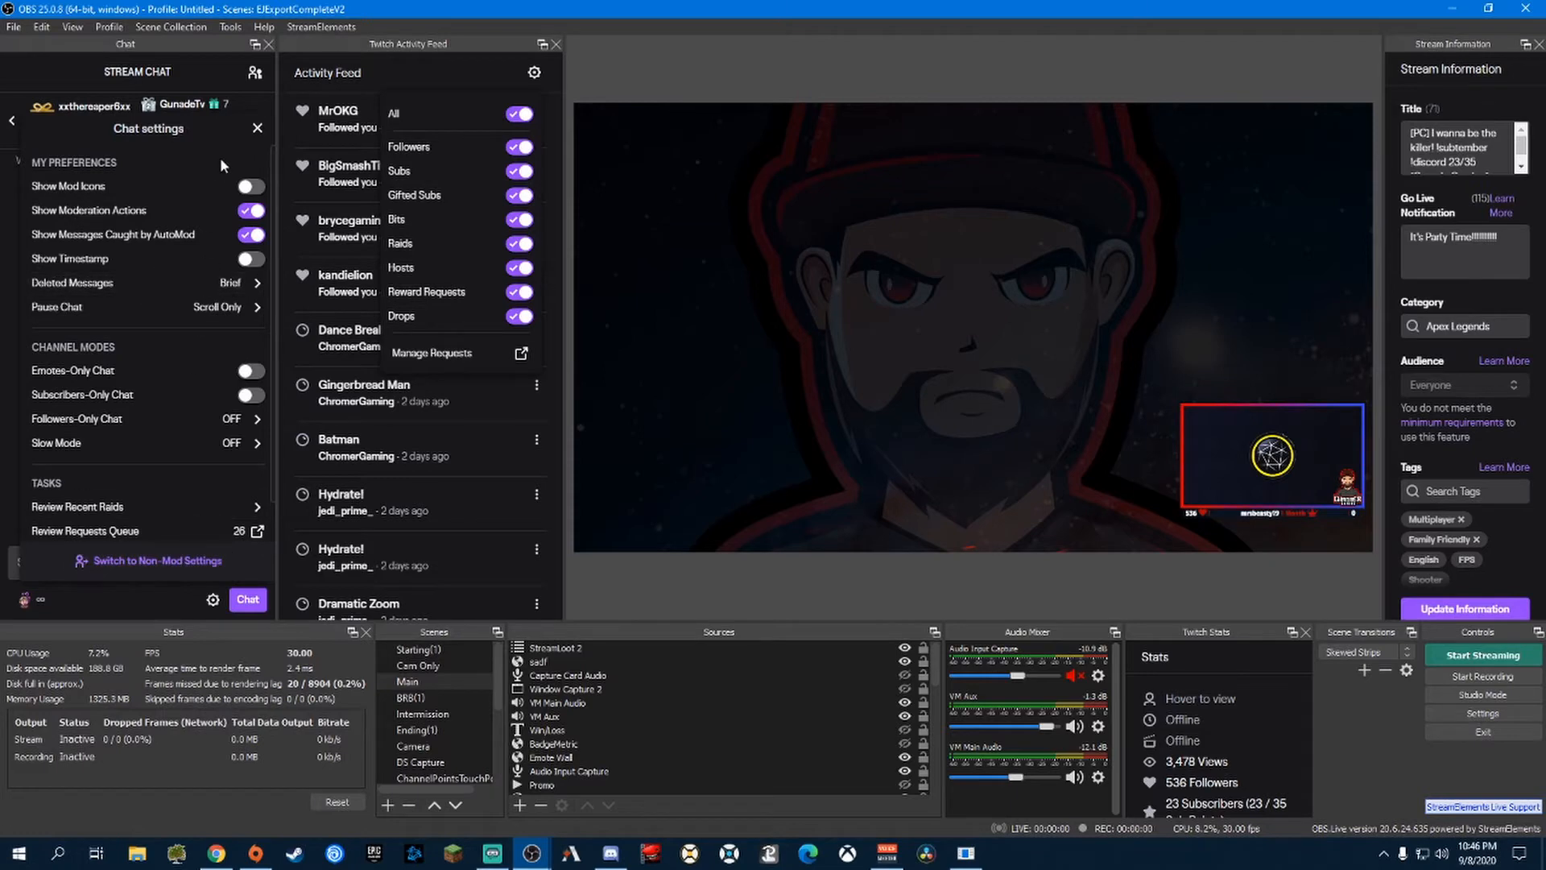
pyautogui.click(212, 599)
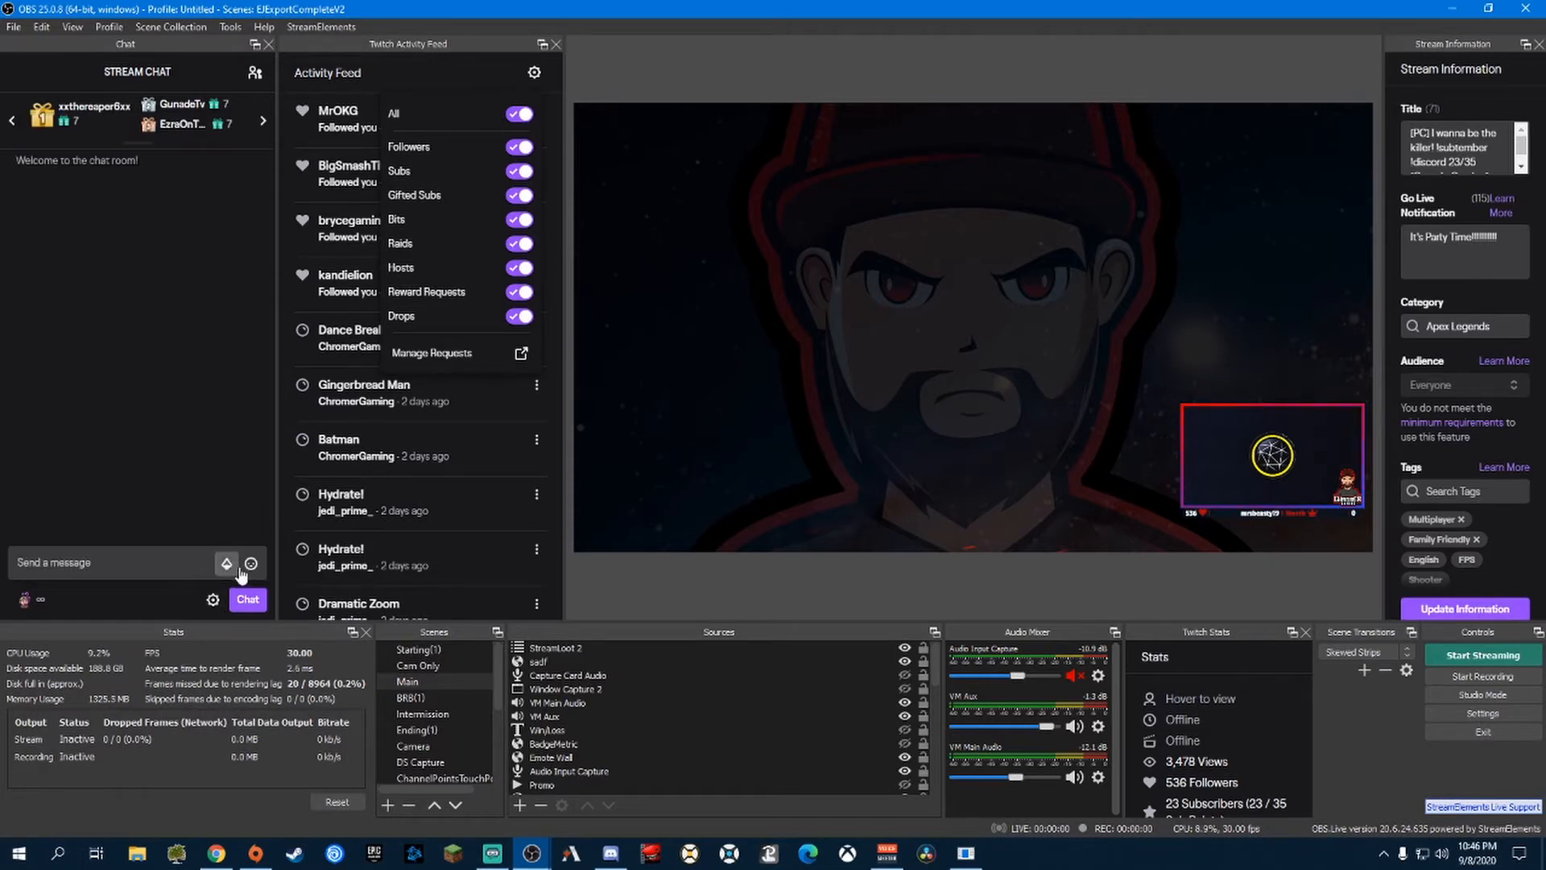
pyautogui.click(250, 566)
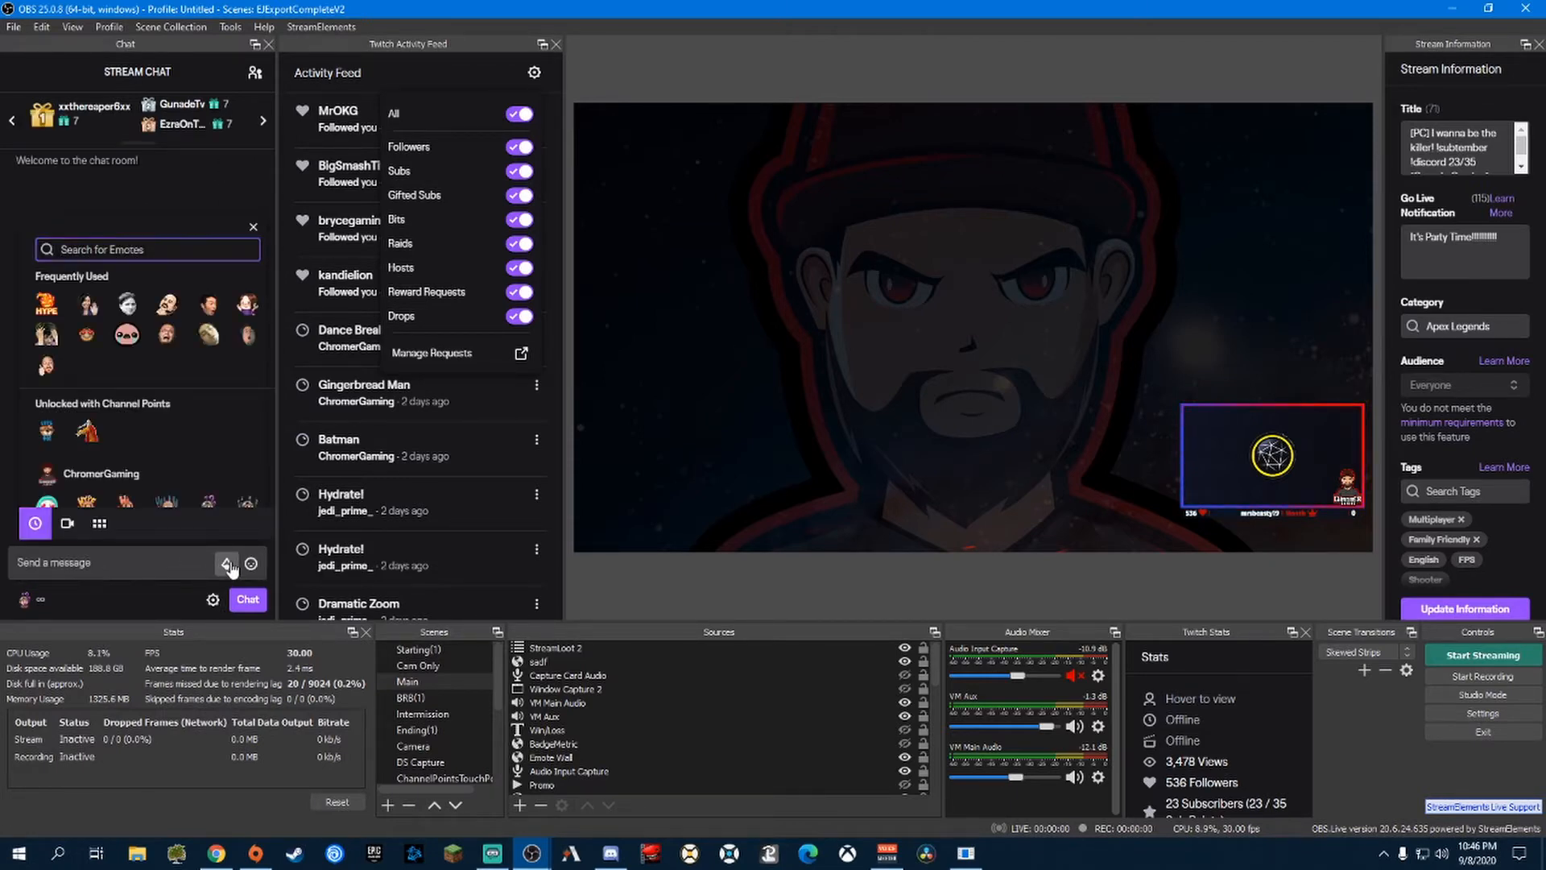
pyautogui.click(227, 565)
pyautogui.click(253, 376)
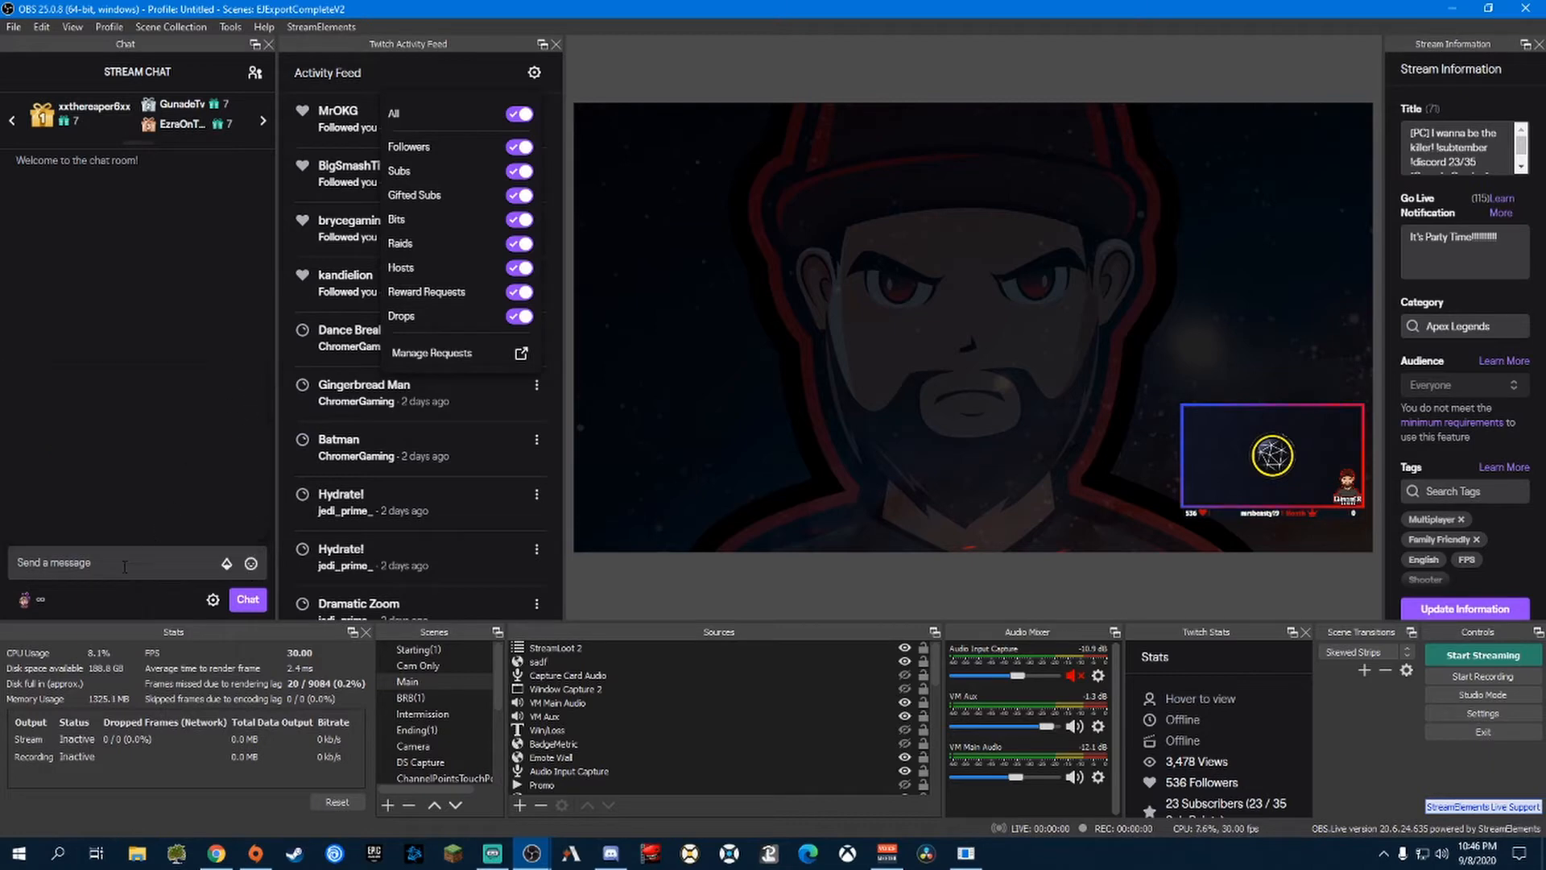
pyautogui.click(35, 609)
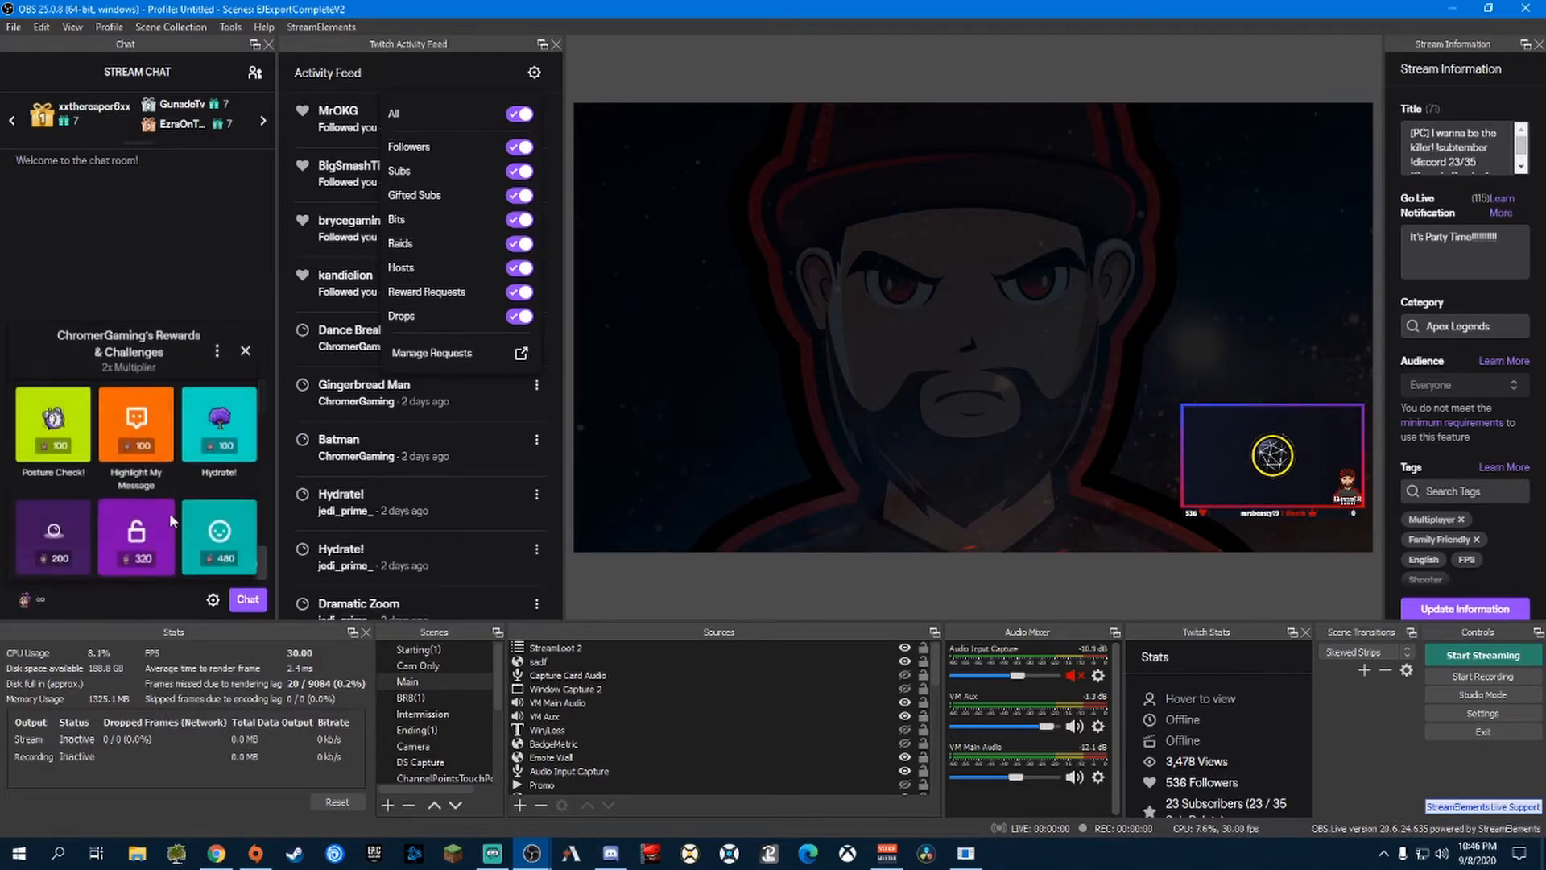
pyautogui.click(245, 349)
pyautogui.click(189, 128)
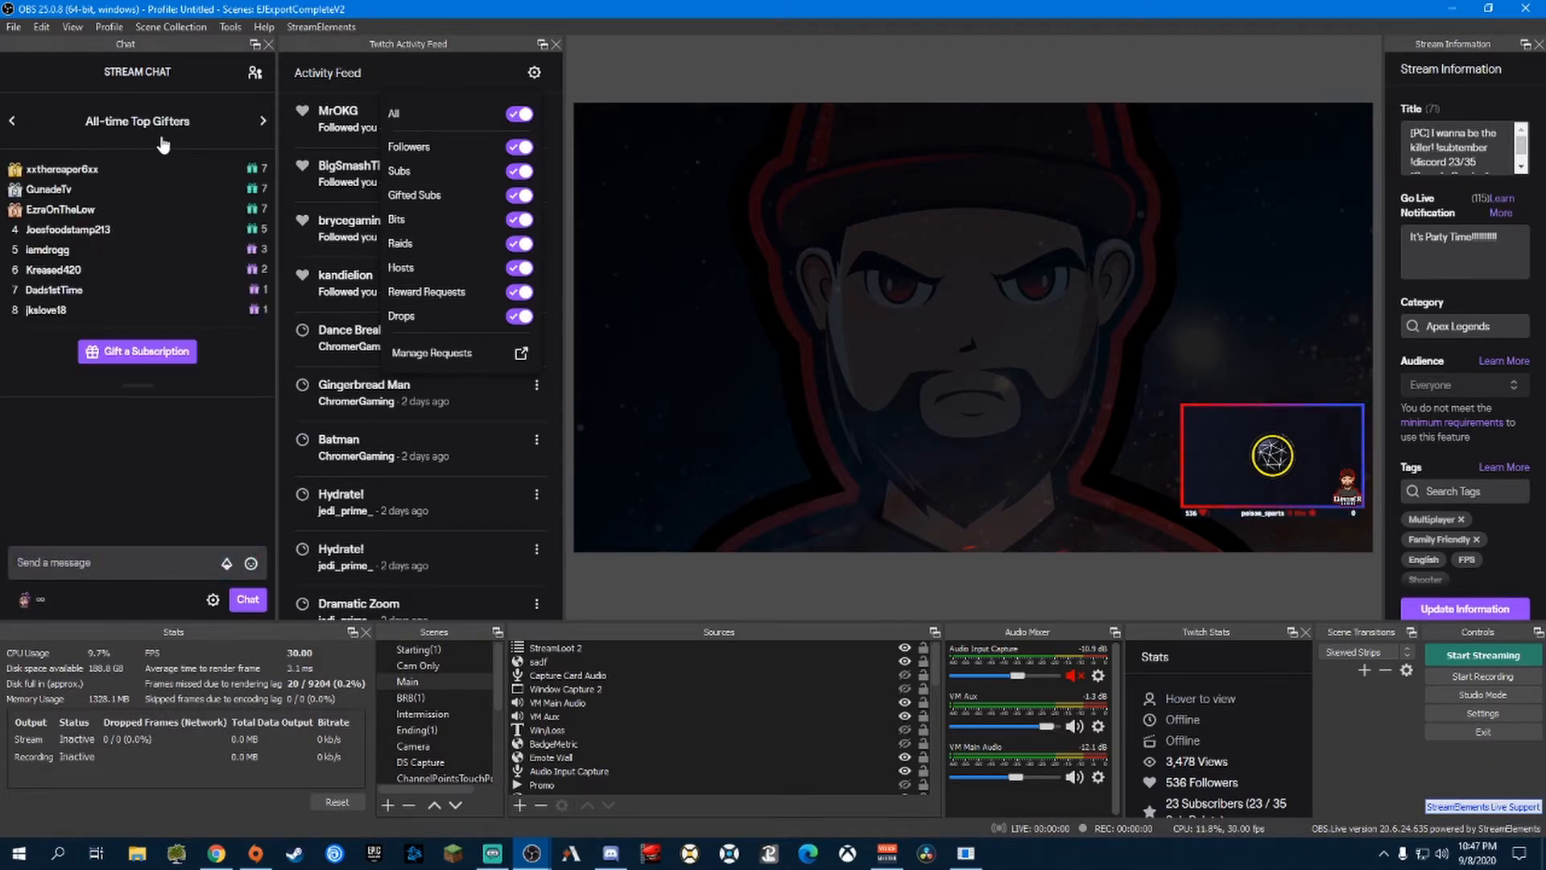
pyautogui.click(163, 140)
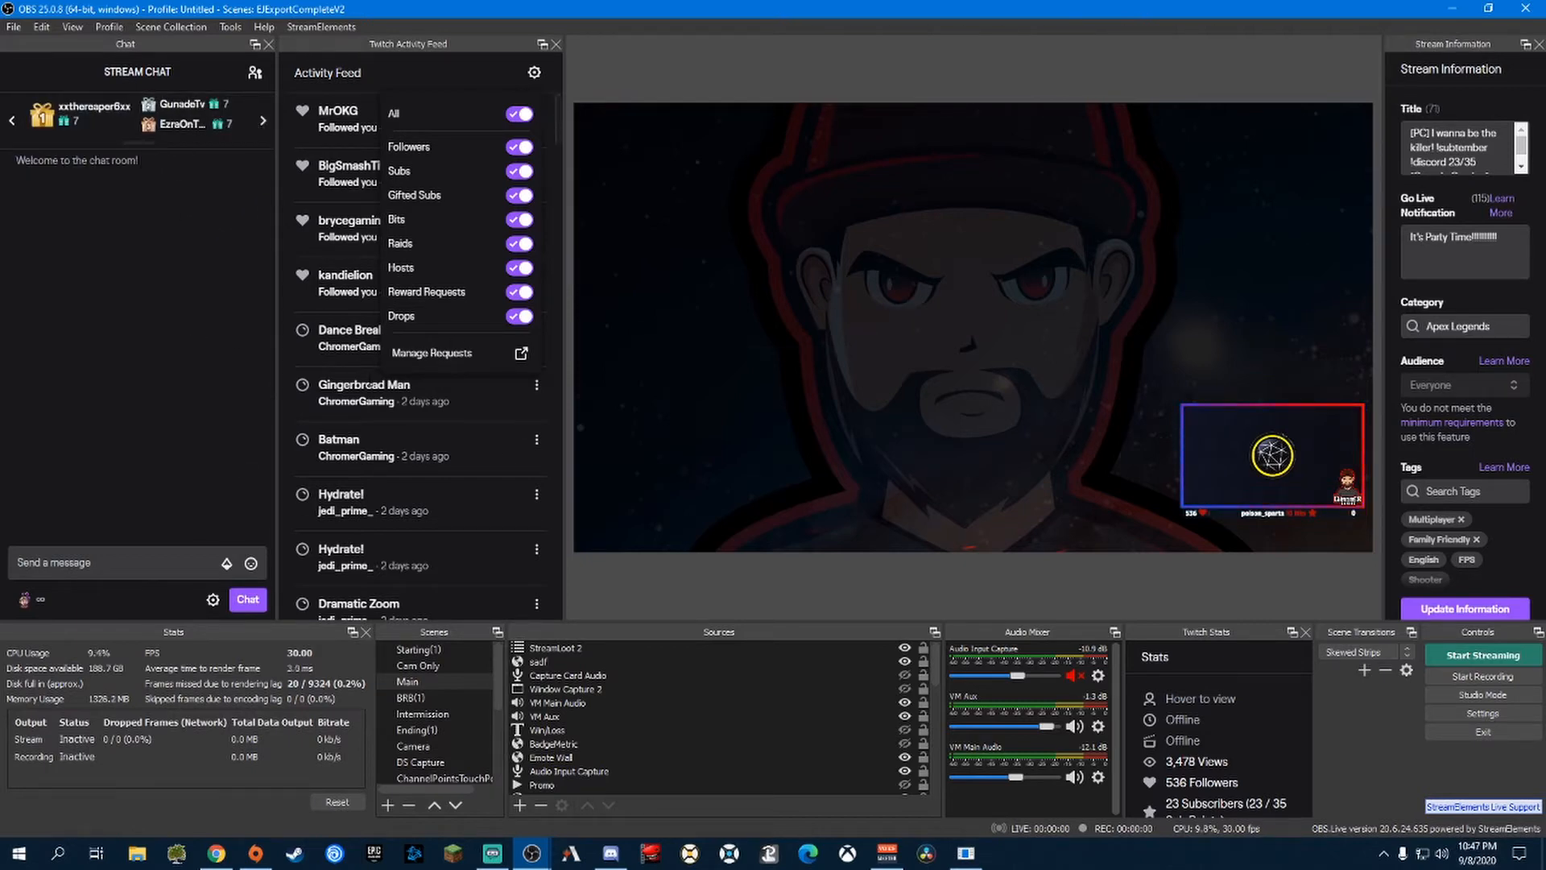
pyautogui.click(456, 70)
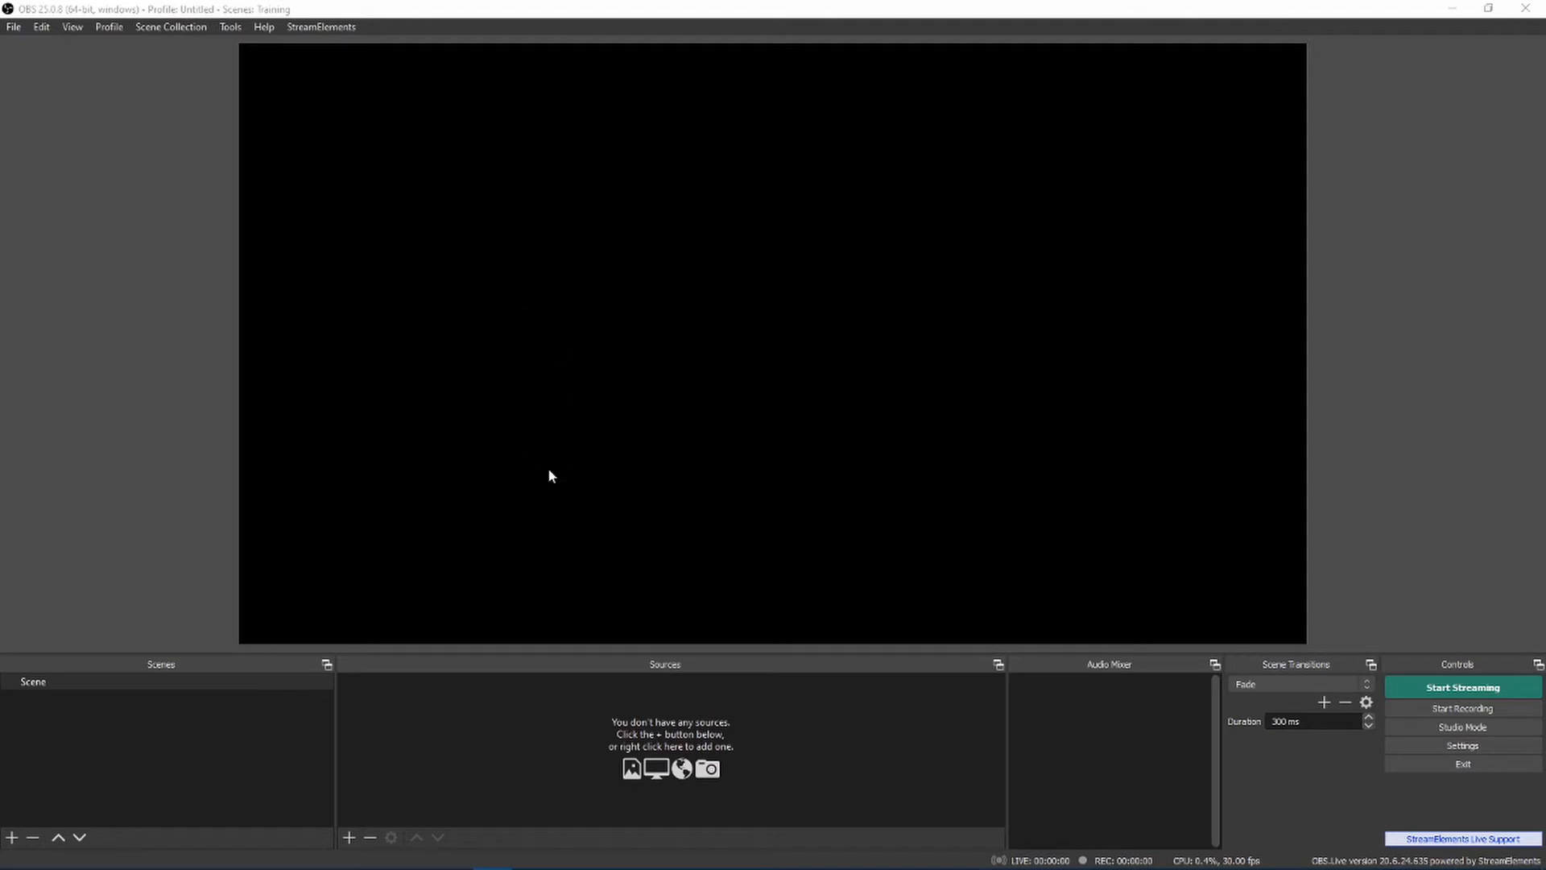
# Step: Add a new Display Capture source for Display 1 with the cursor captured, and disable the preview
pyautogui.click(349, 839)
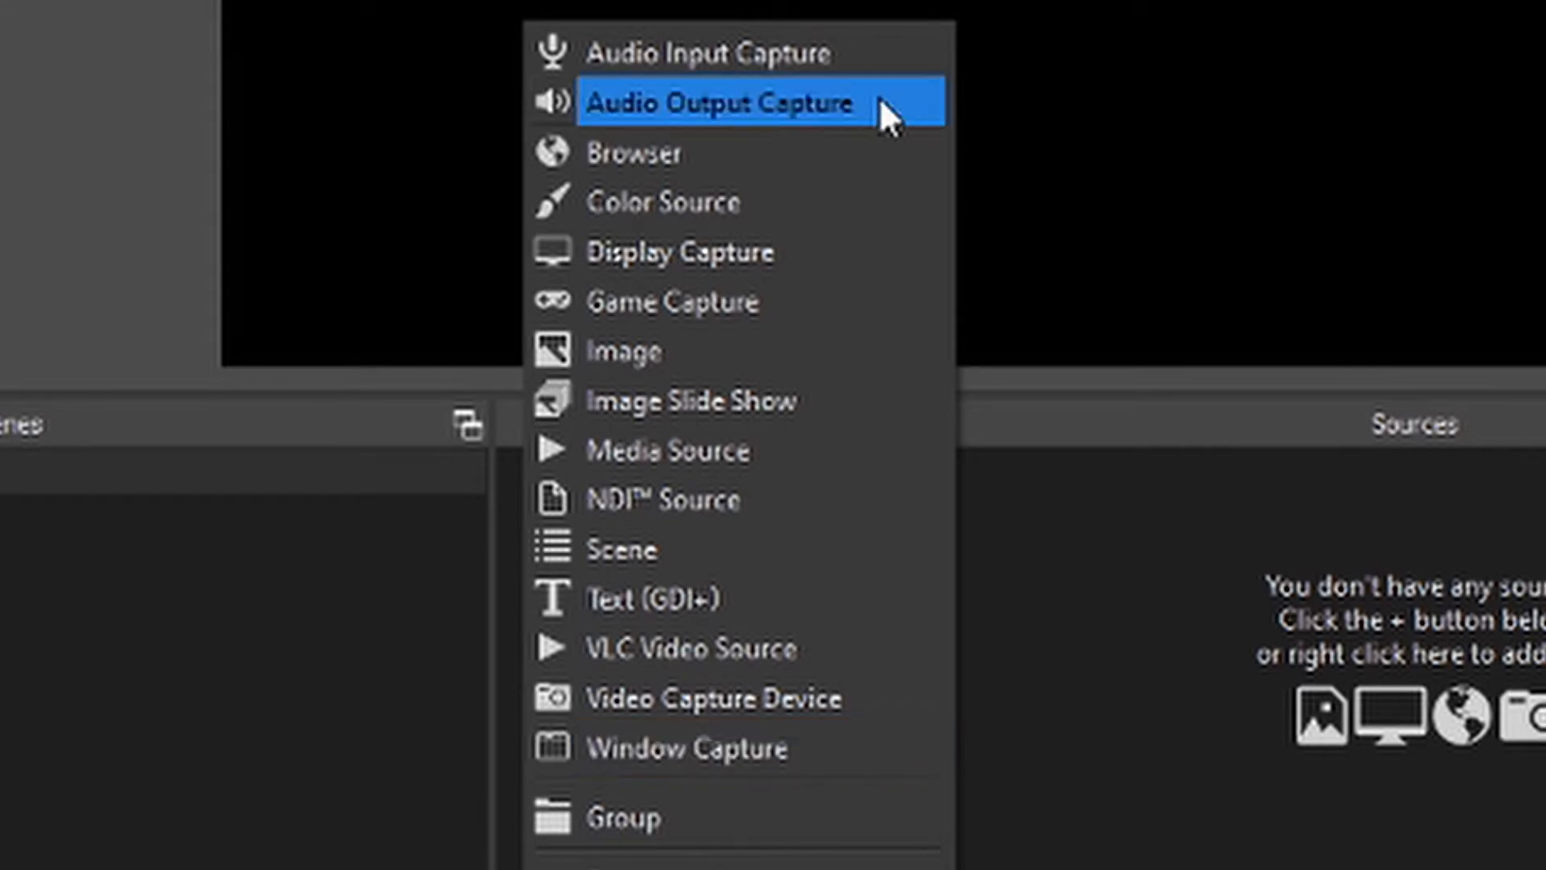
pyautogui.click(704, 253)
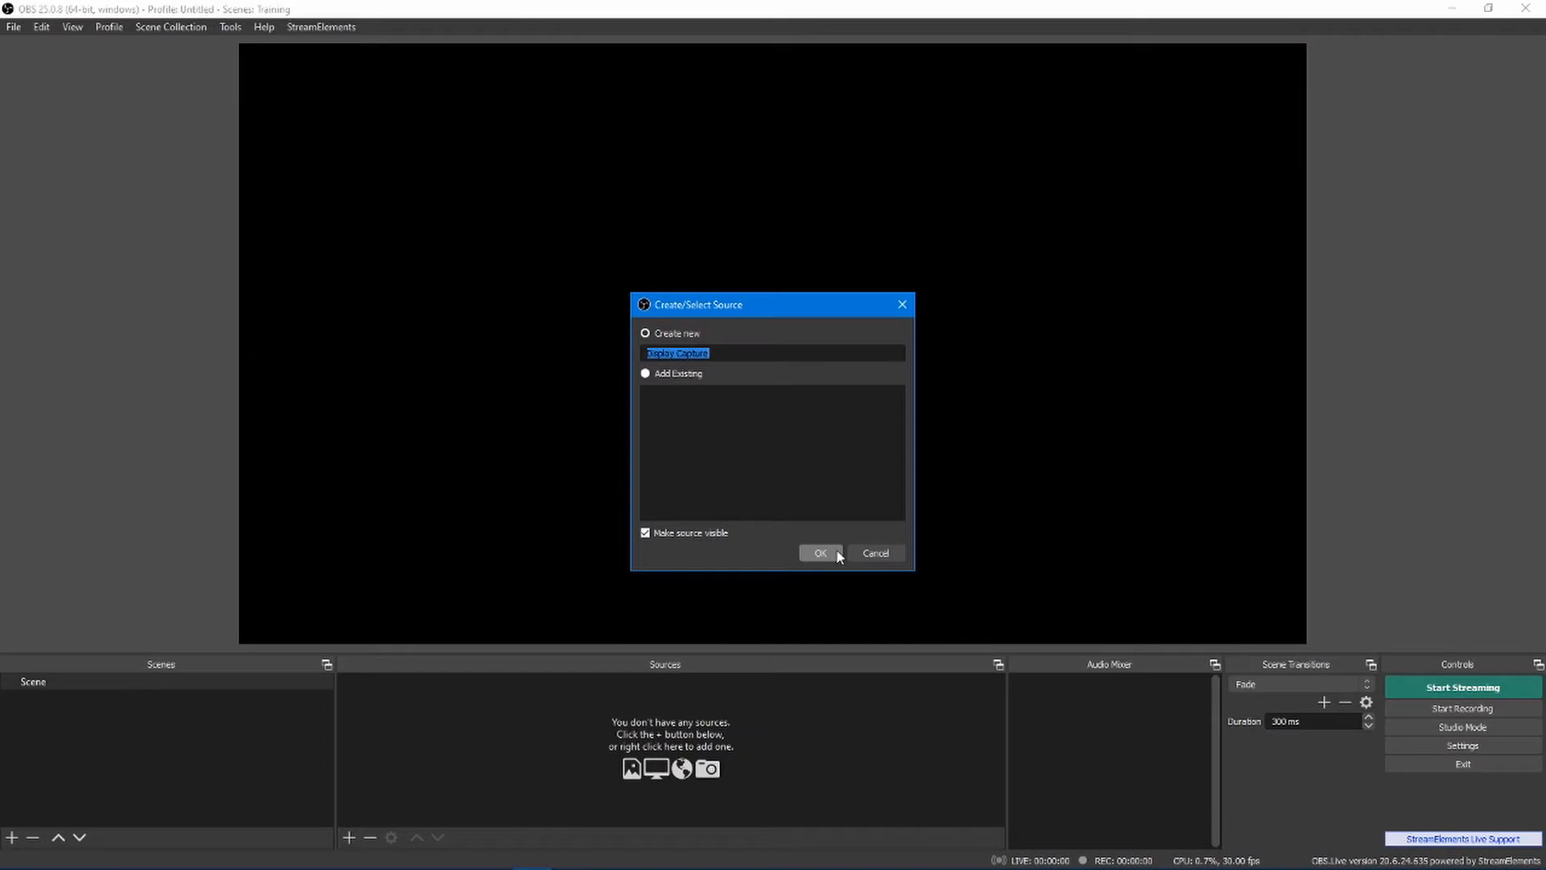
pyautogui.click(836, 550)
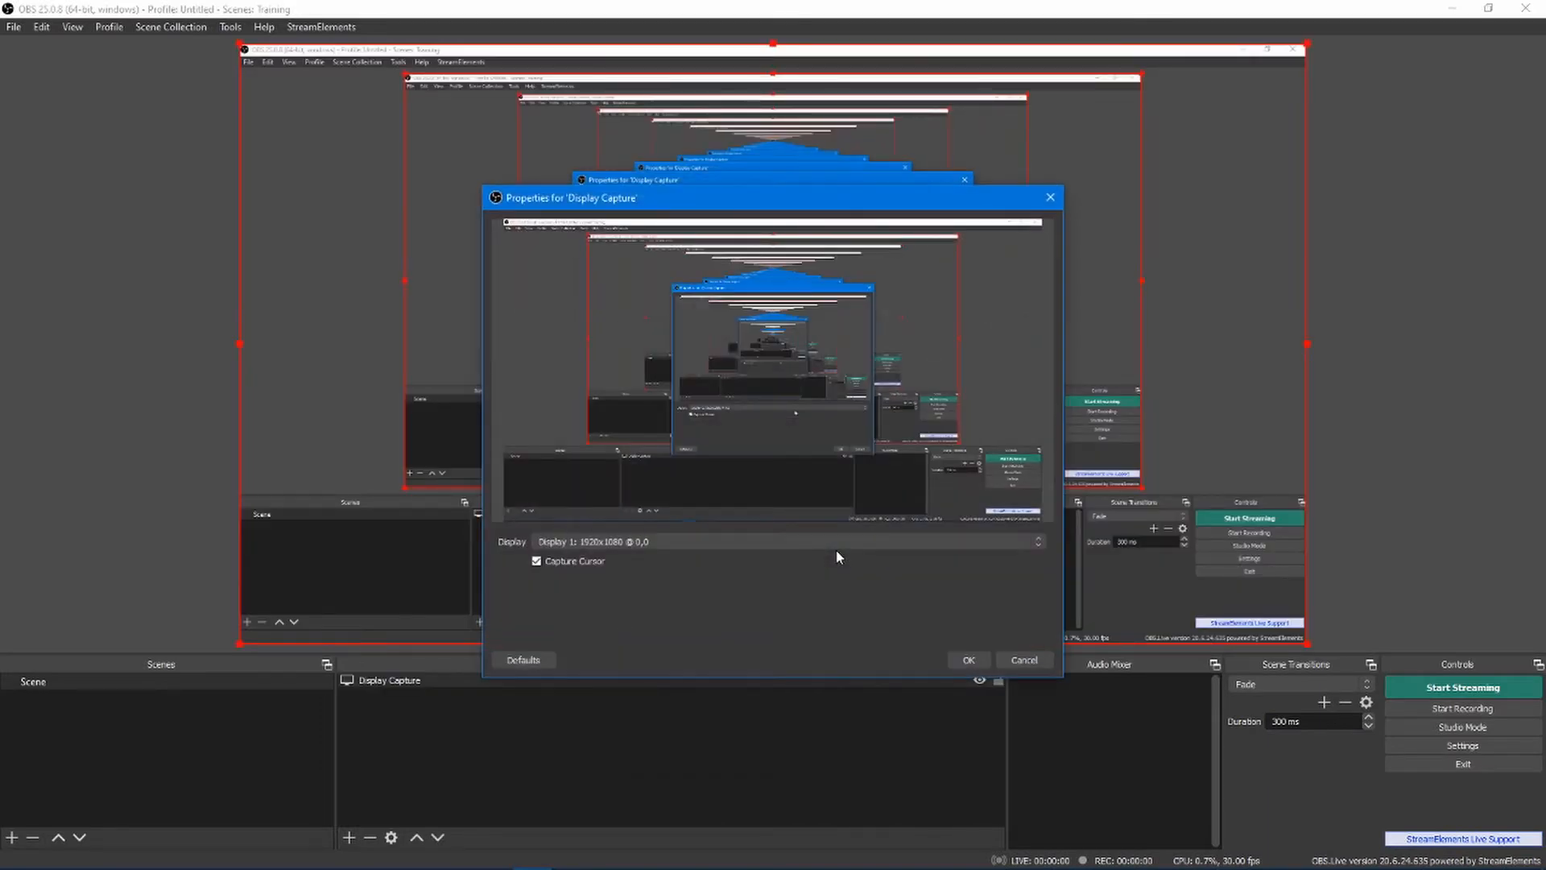
pyautogui.rightClick(356, 337)
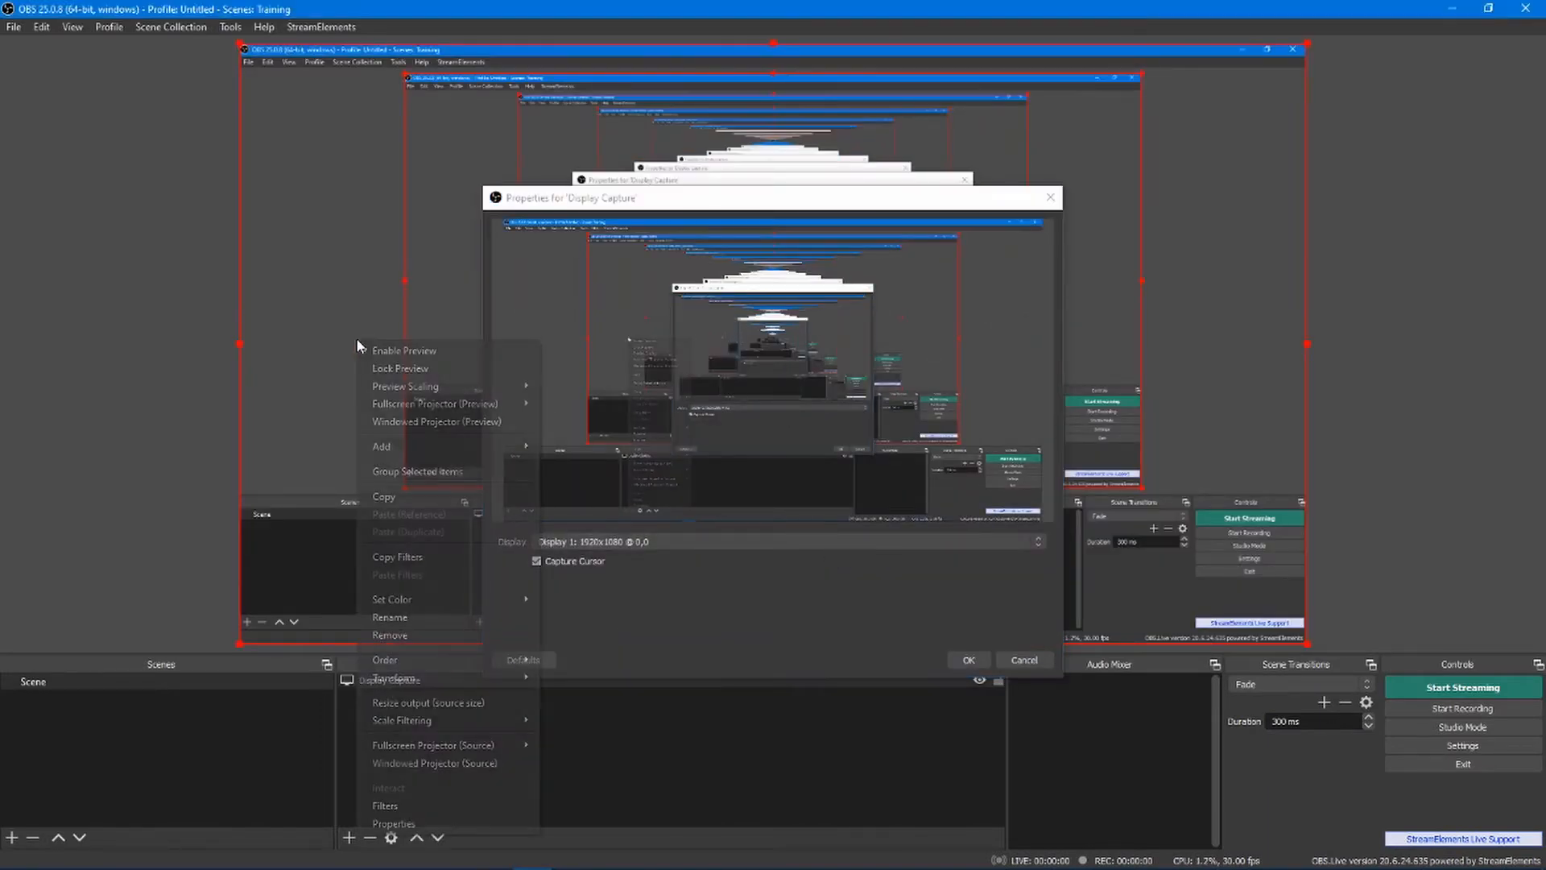
pyautogui.click(394, 351)
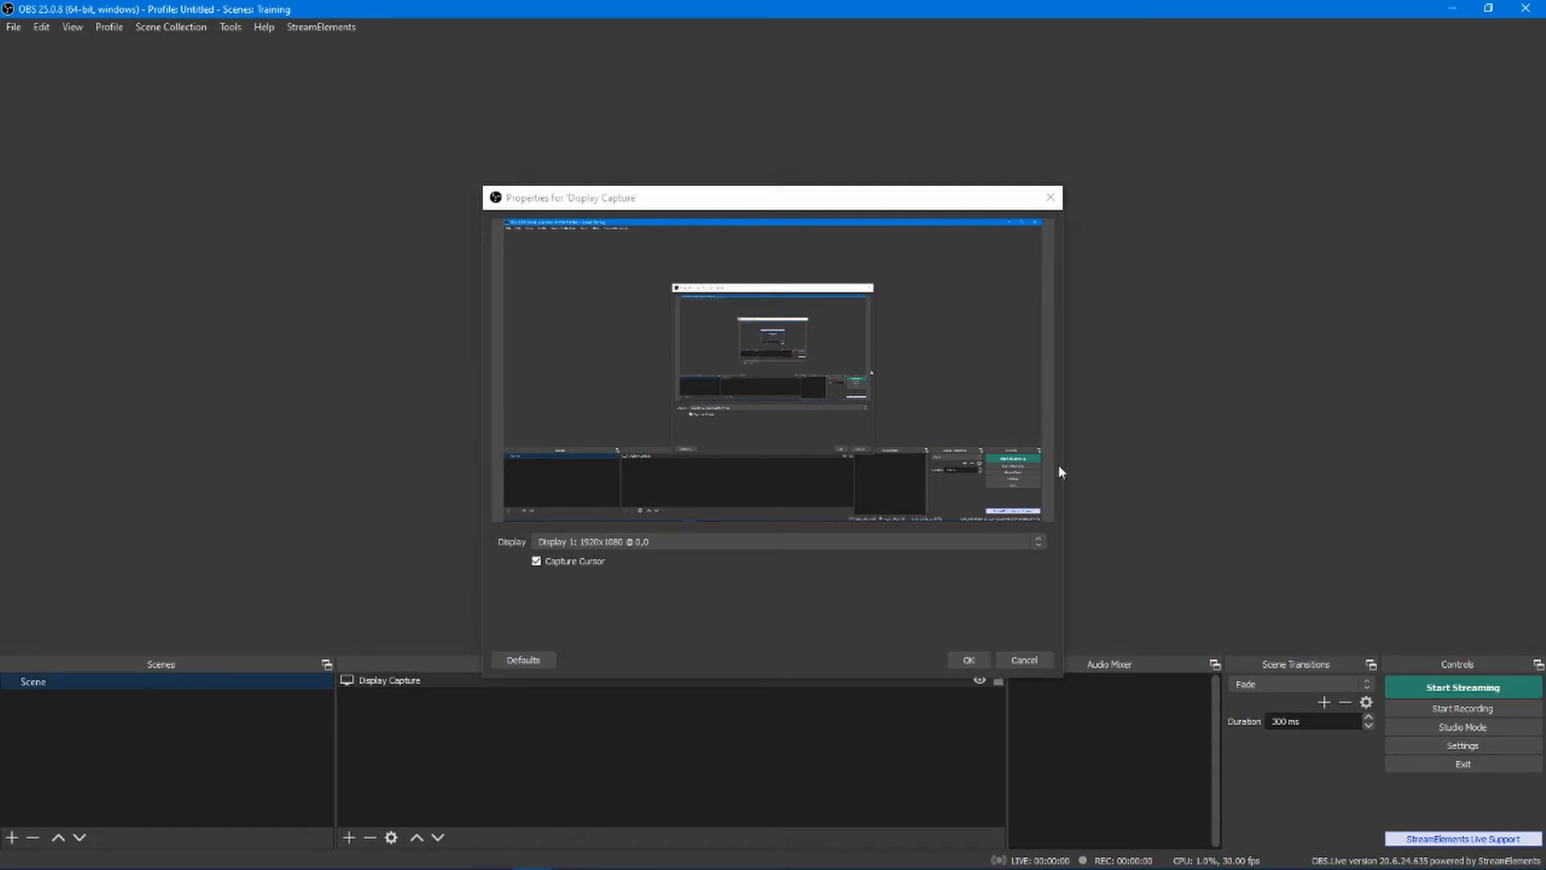
pyautogui.click(966, 659)
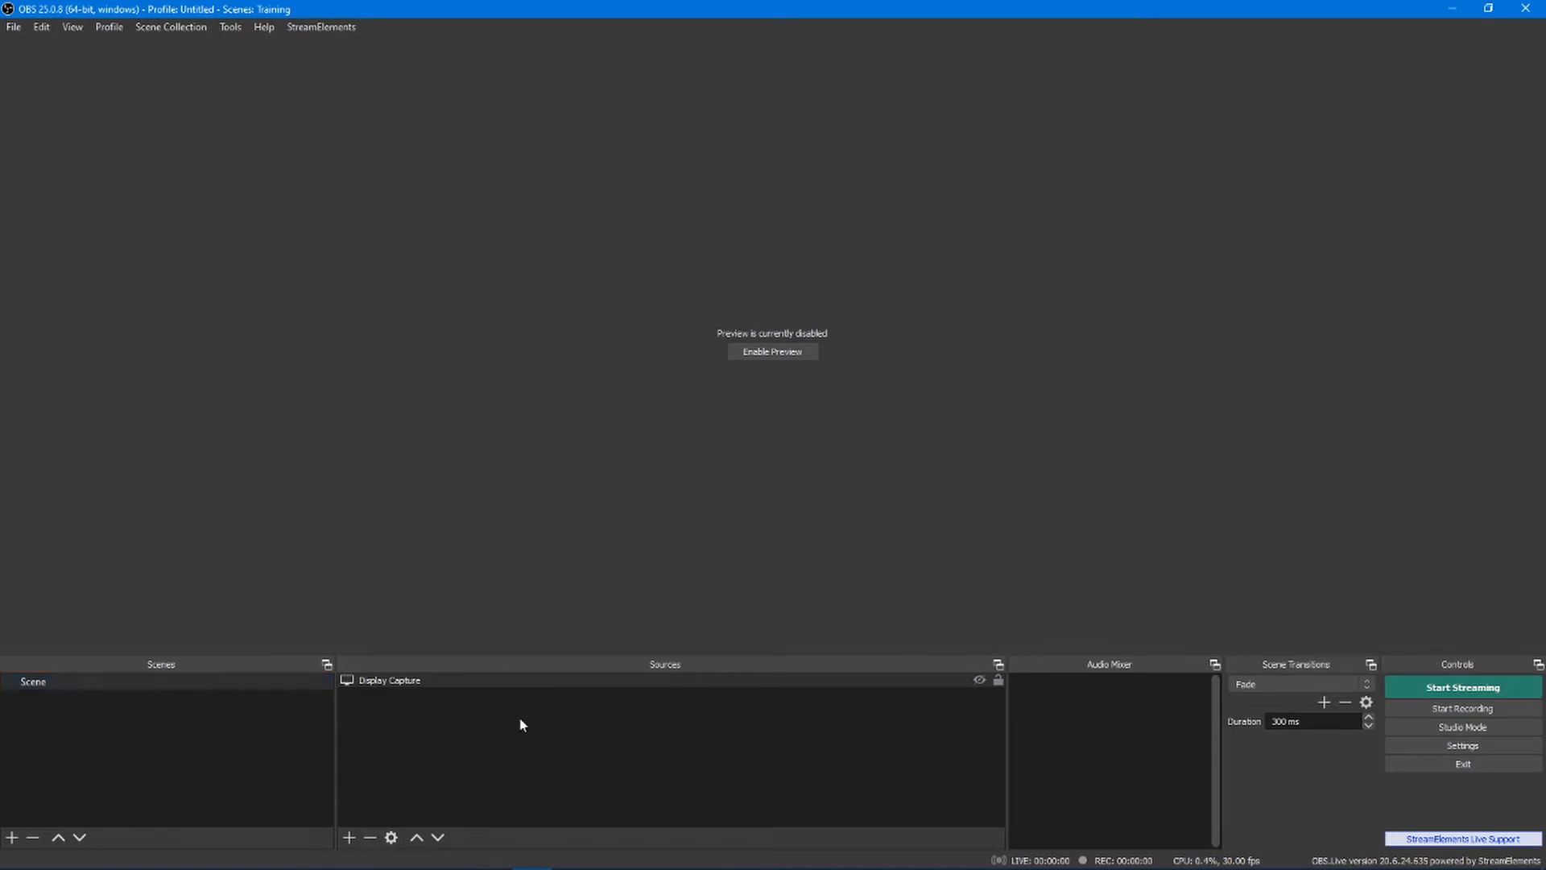
# Step: Add a new Window Capture source for the Google Chrome Twitch window and enable the preview
pyautogui.click(349, 837)
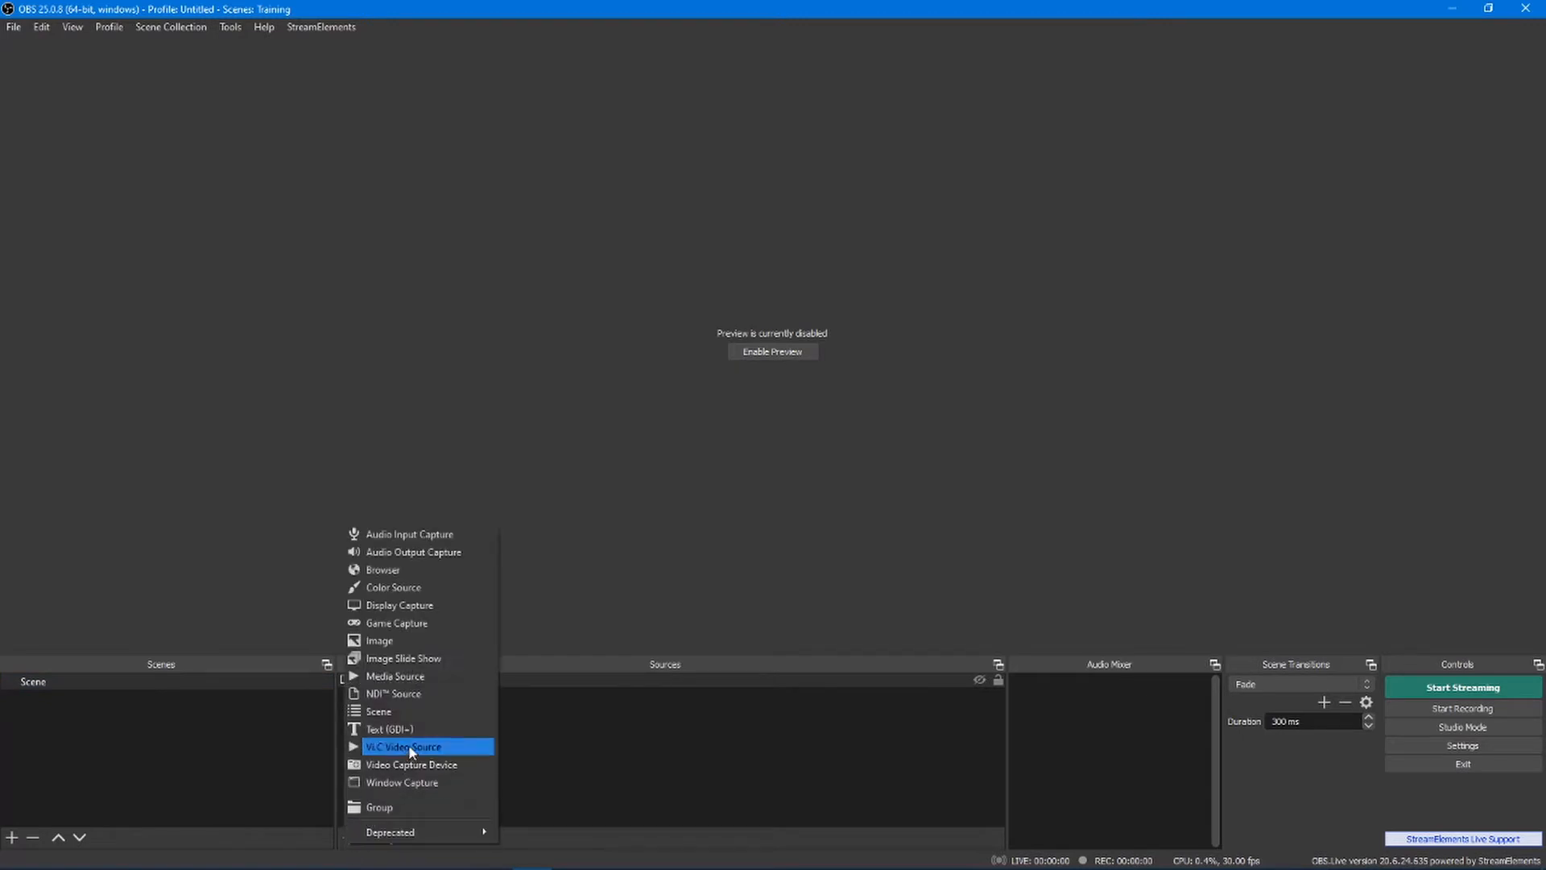
pyautogui.click(420, 784)
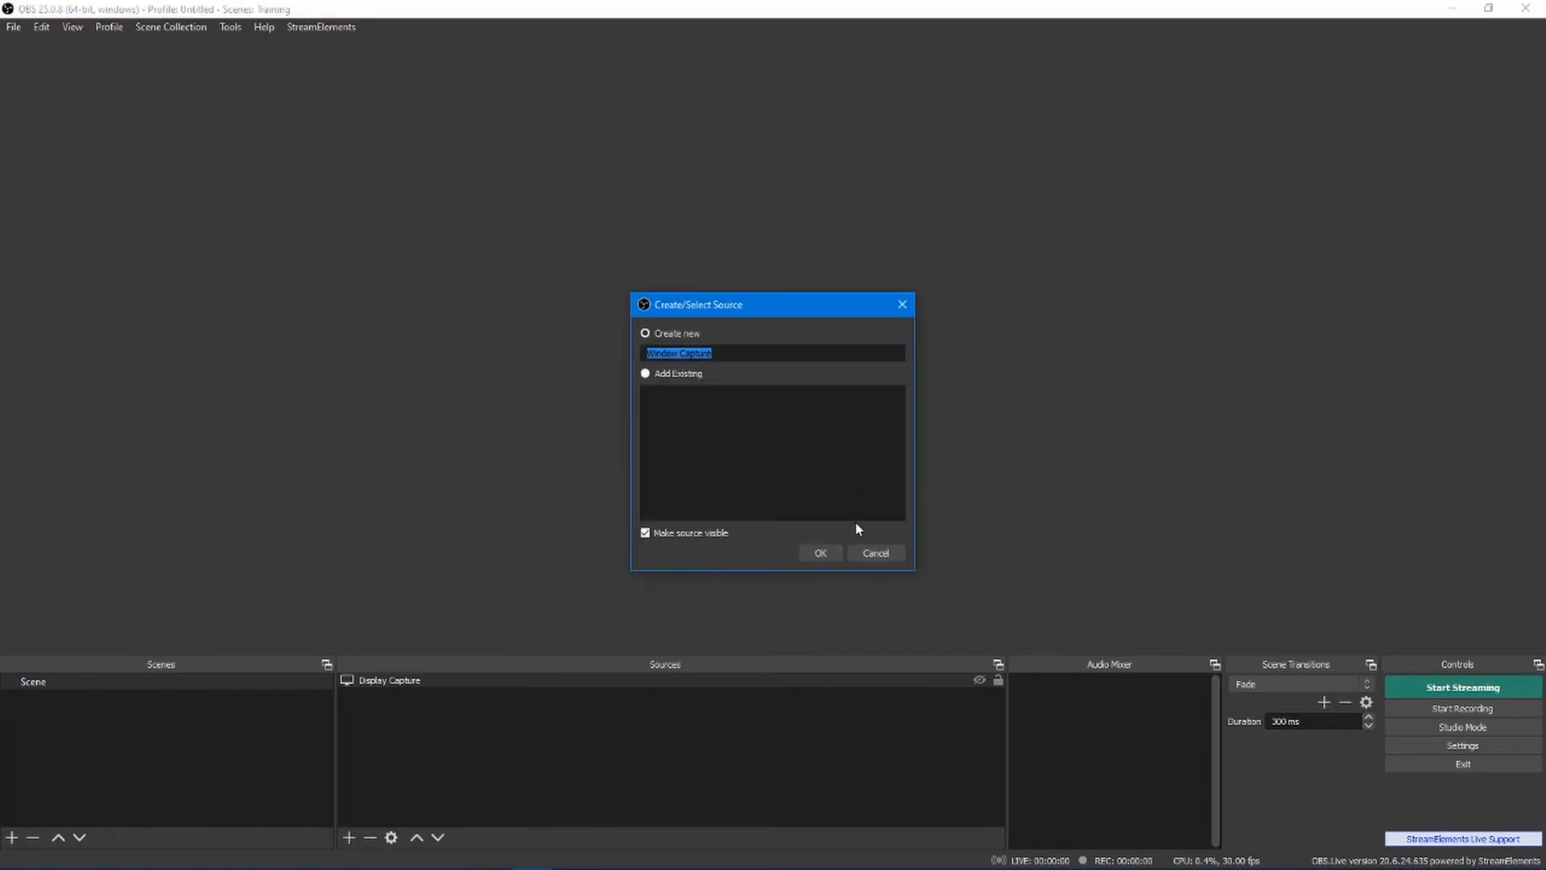
pyautogui.click(821, 552)
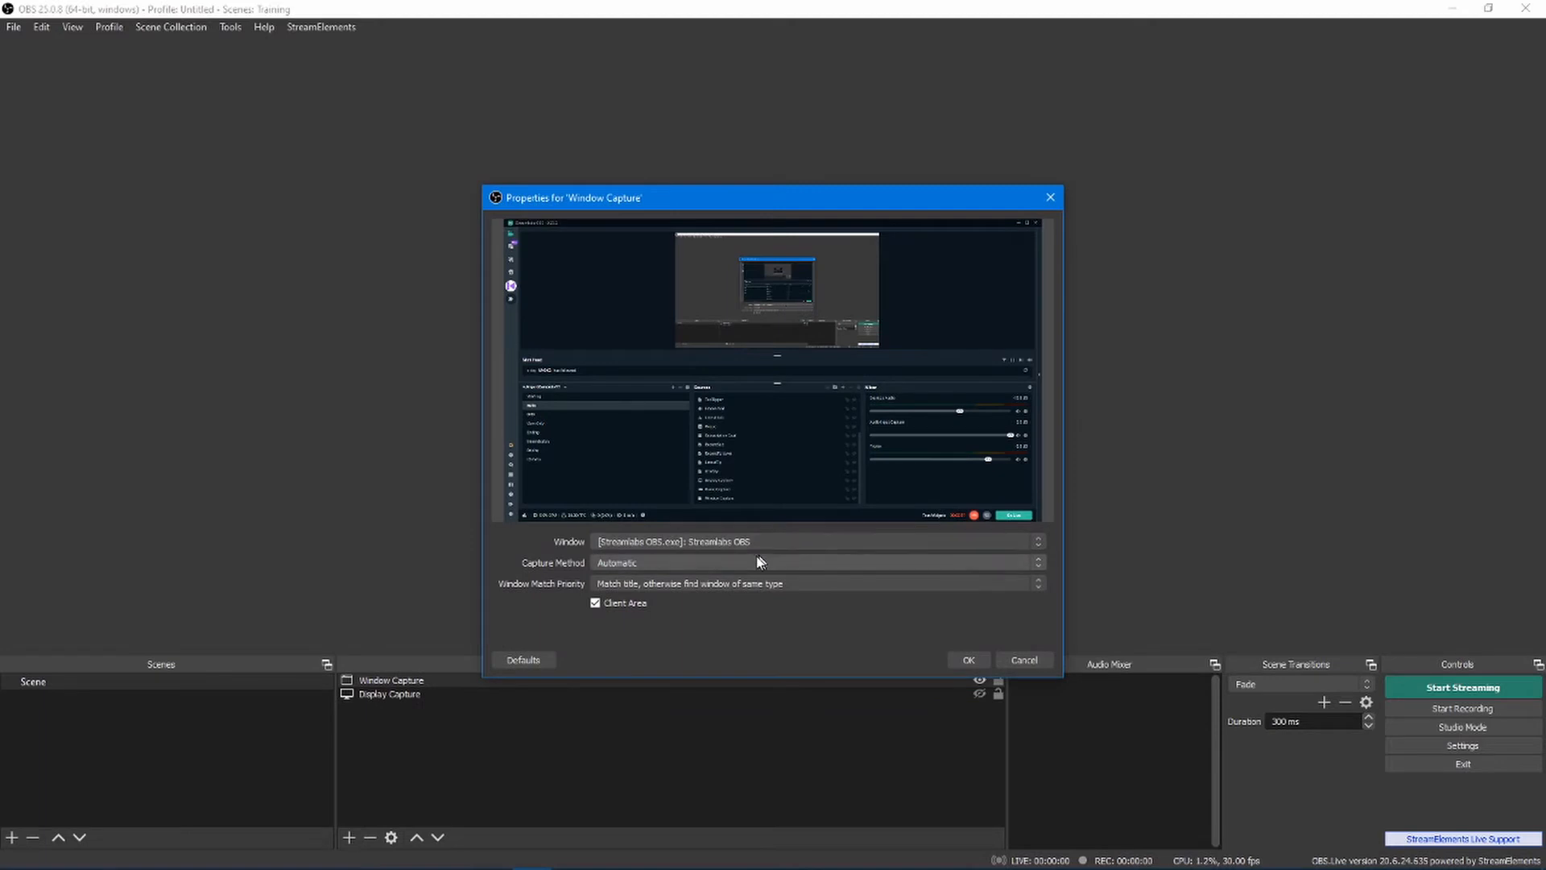
pyautogui.click(659, 542)
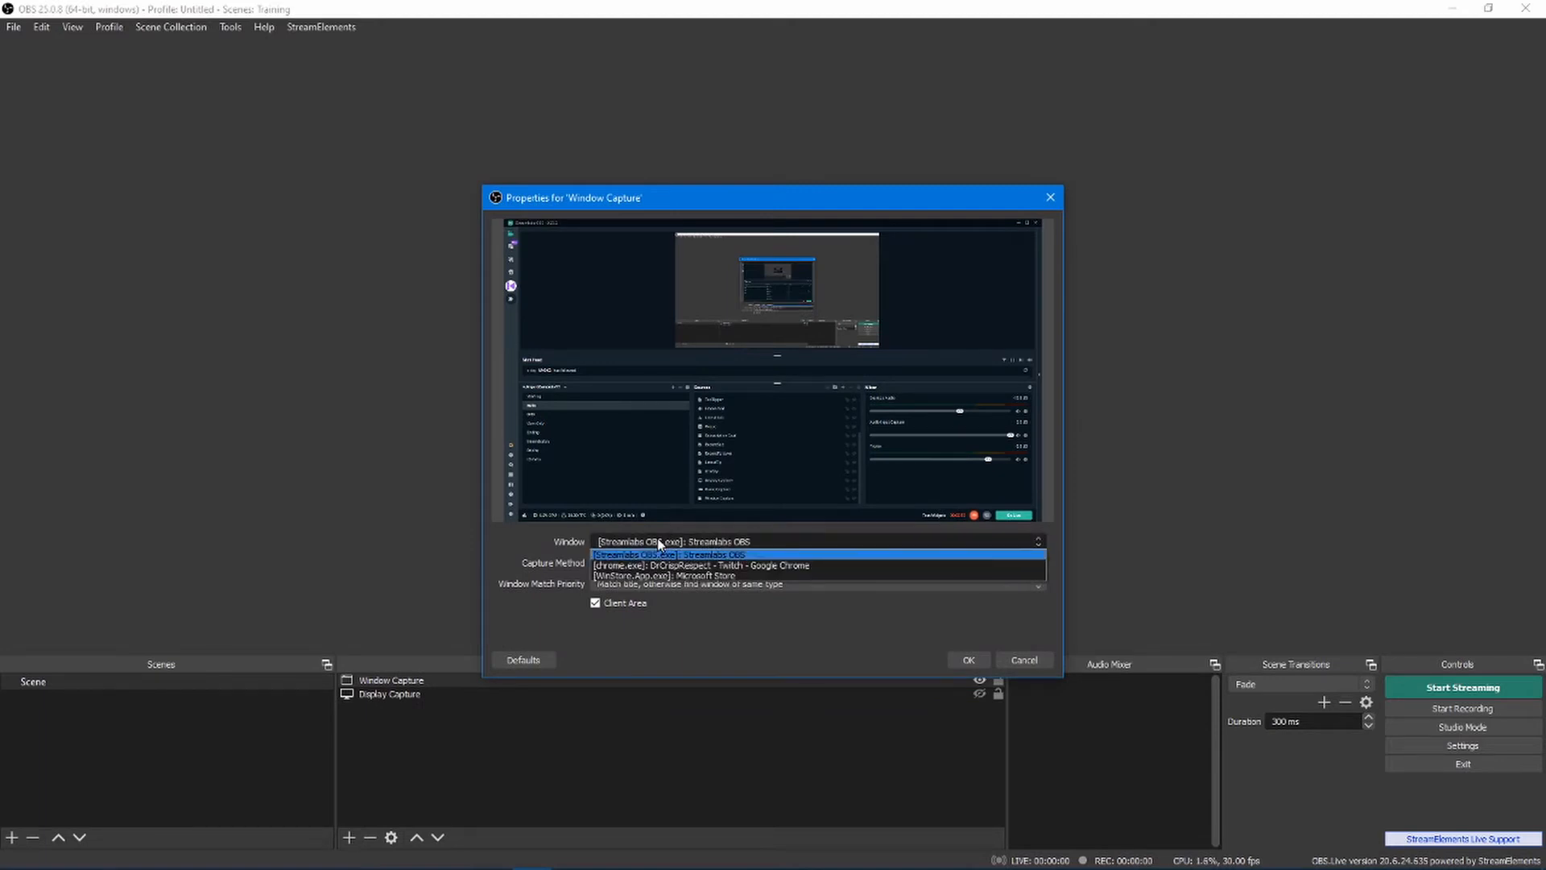
pyautogui.click(674, 575)
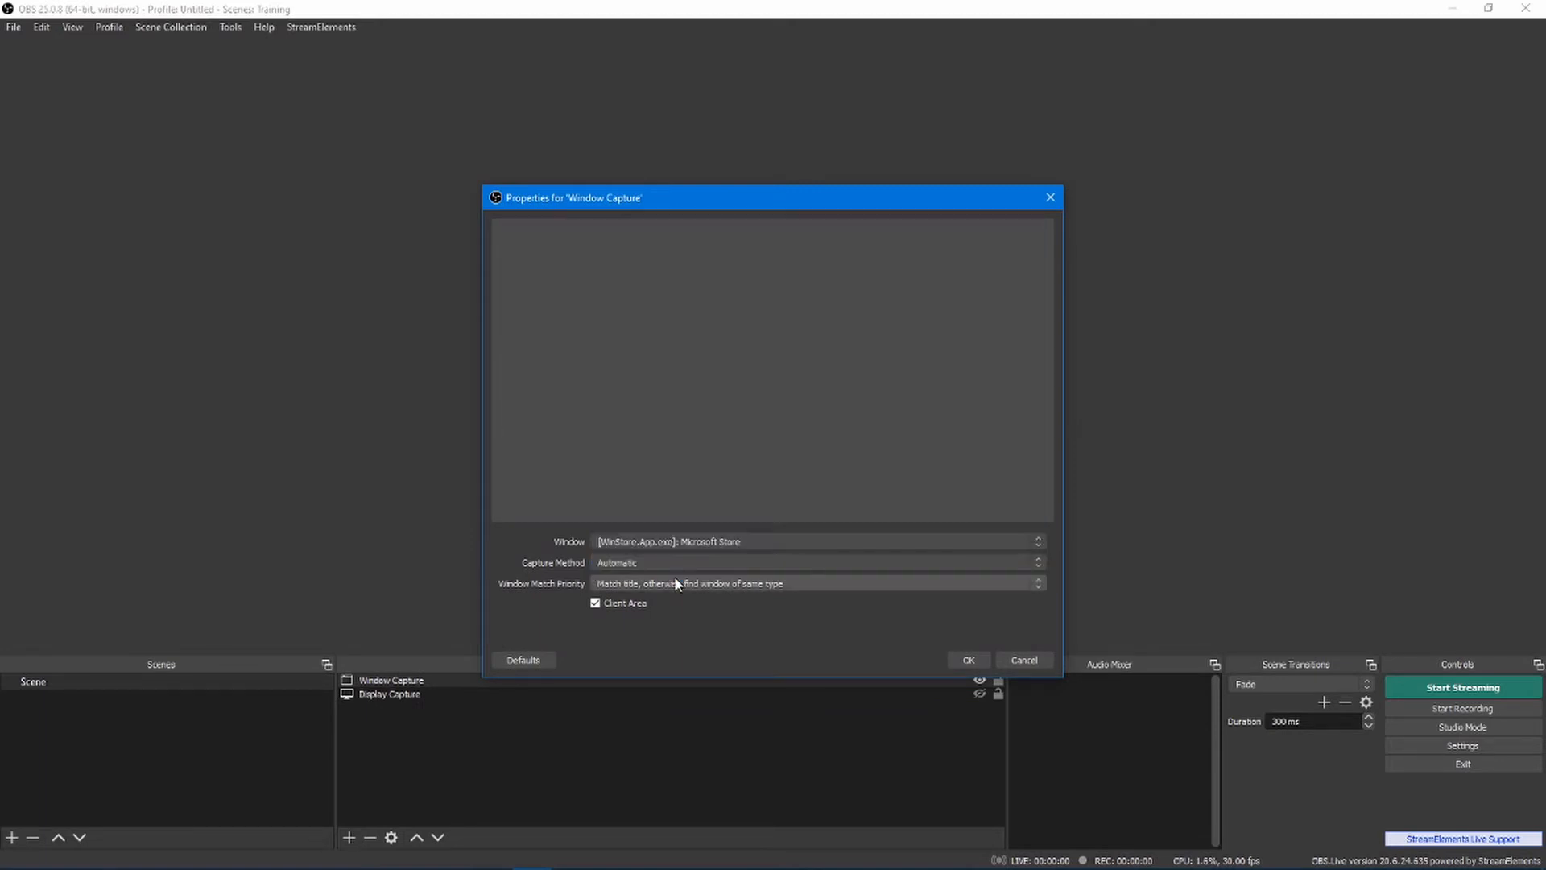
pyautogui.click(675, 542)
pyautogui.click(673, 565)
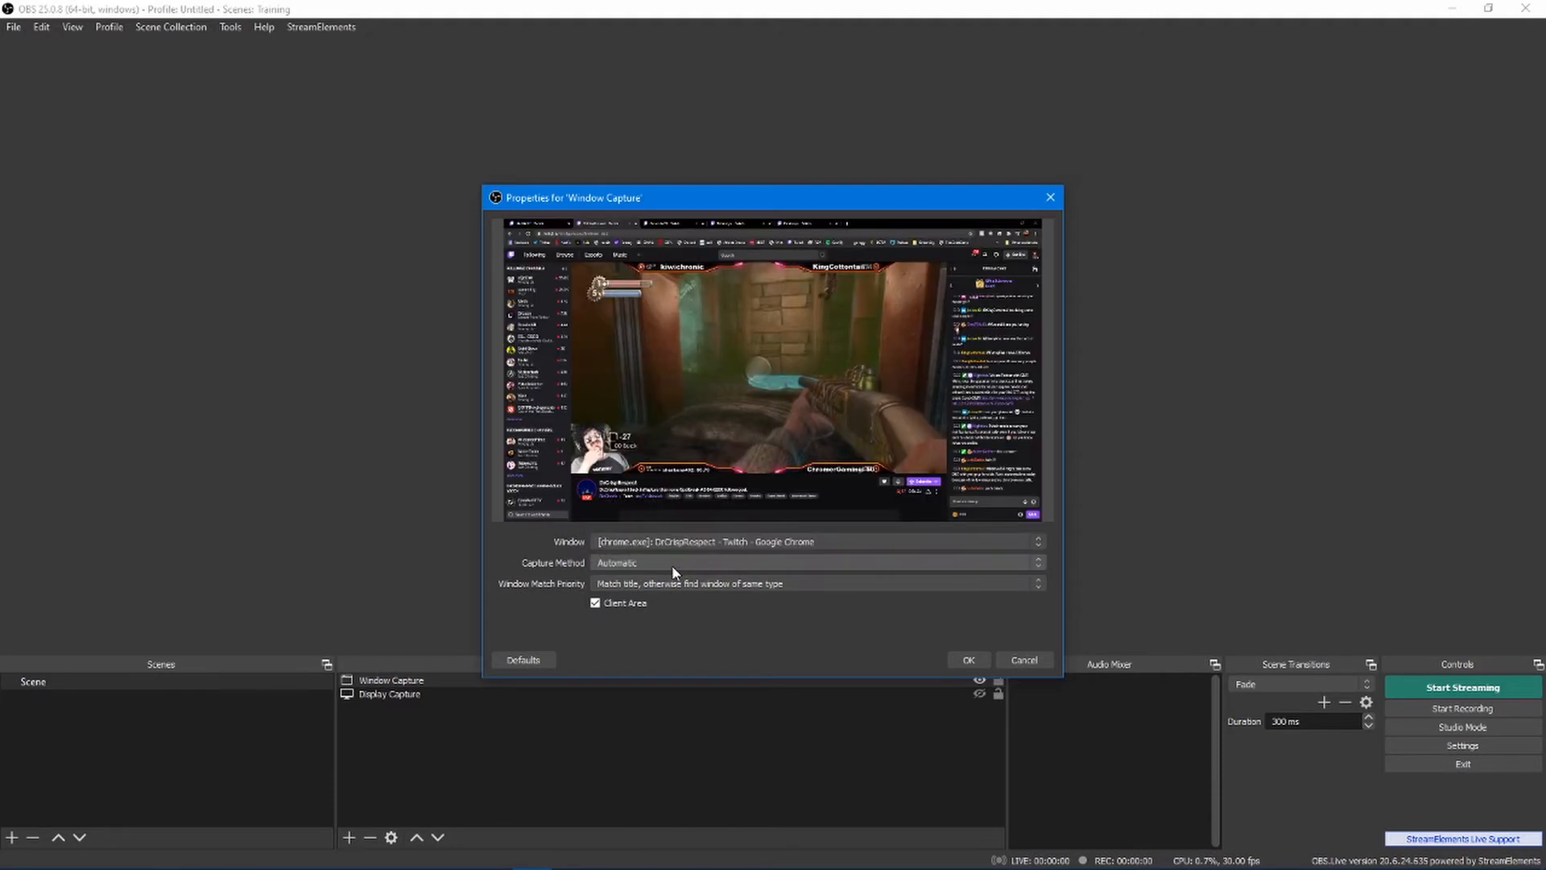
pyautogui.click(969, 660)
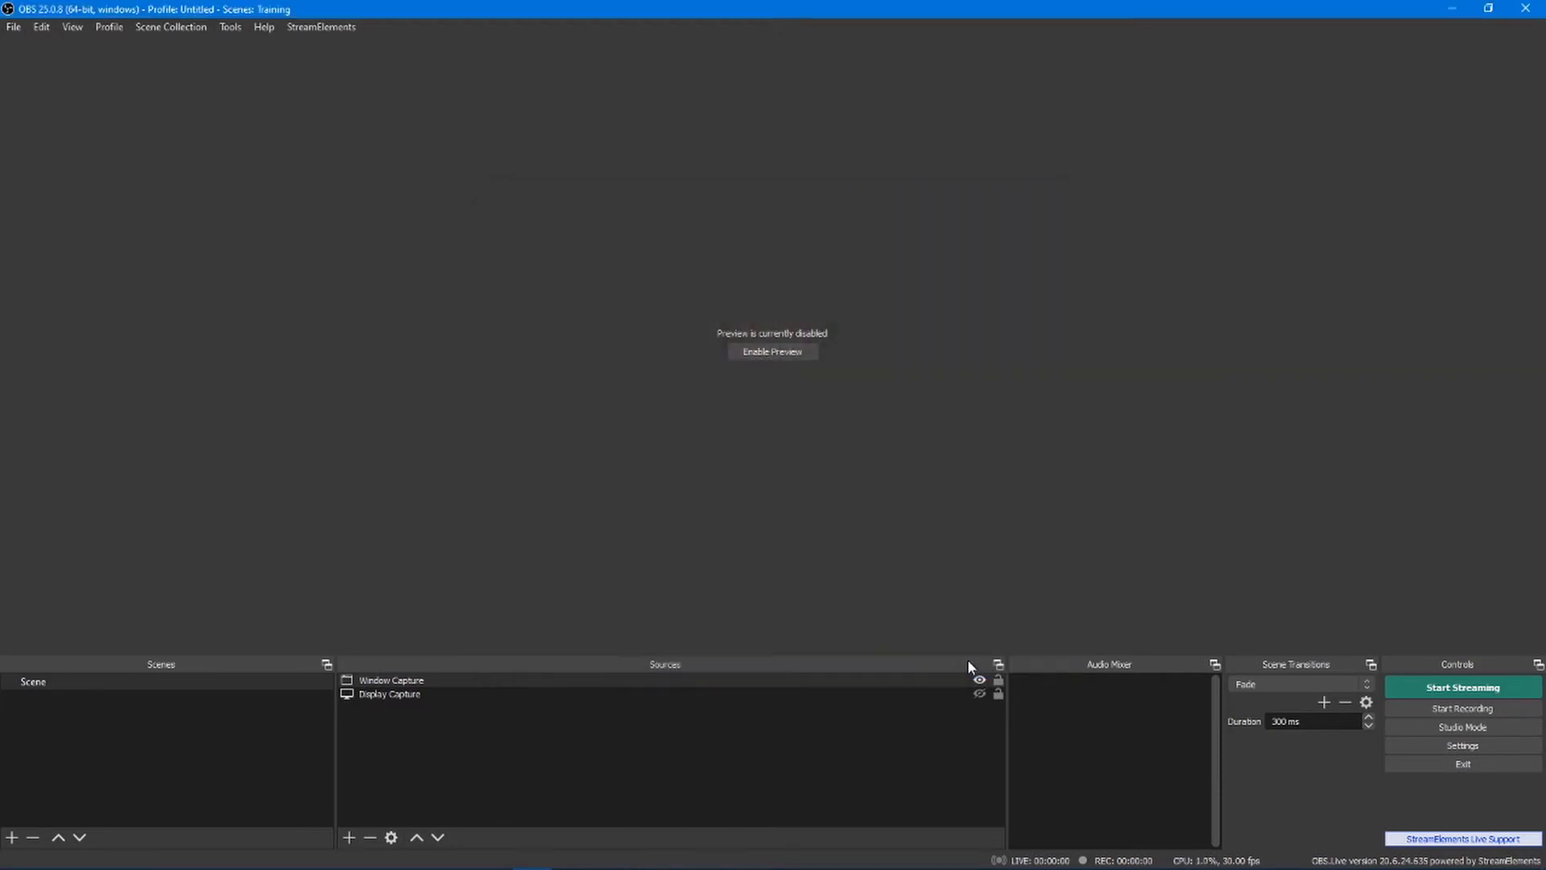
pyautogui.click(767, 353)
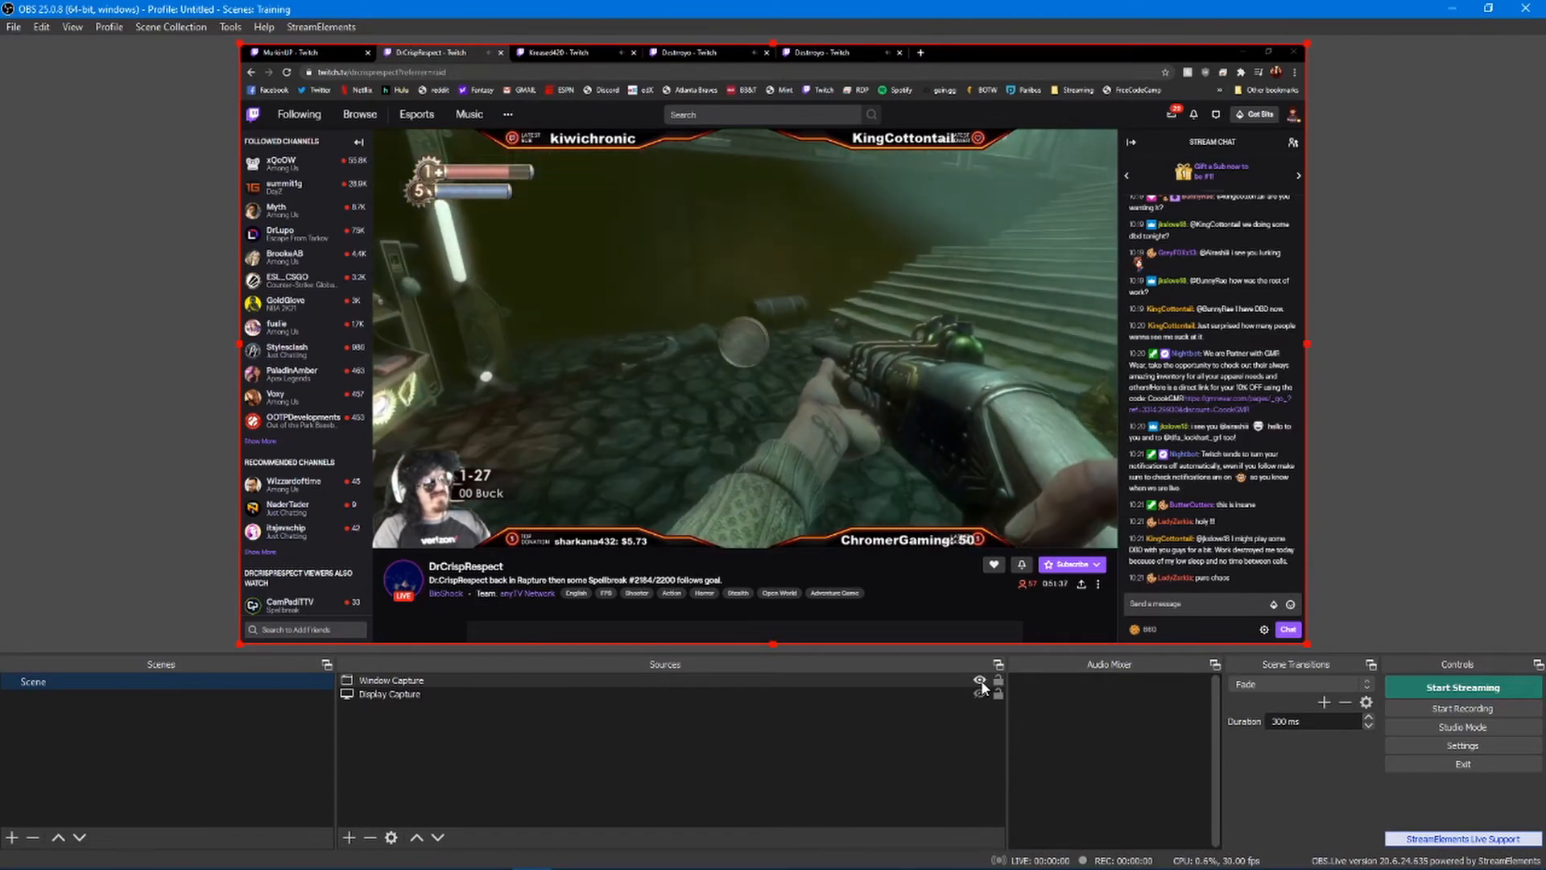
# Step: Hide the Window Capture source and create a new Game Capture source
pyautogui.click(980, 680)
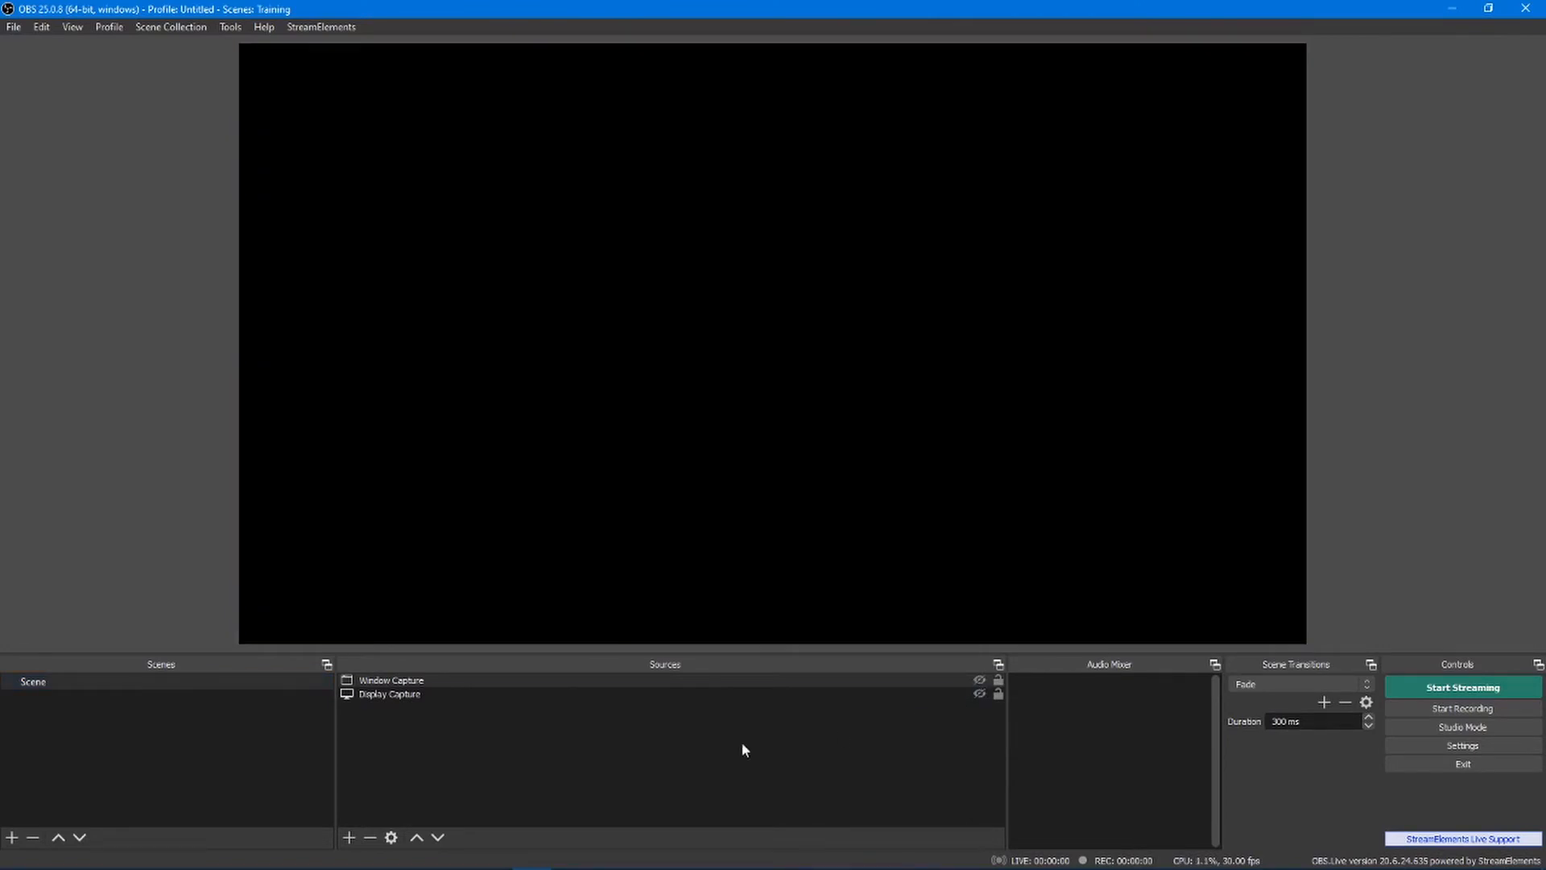
pyautogui.click(351, 836)
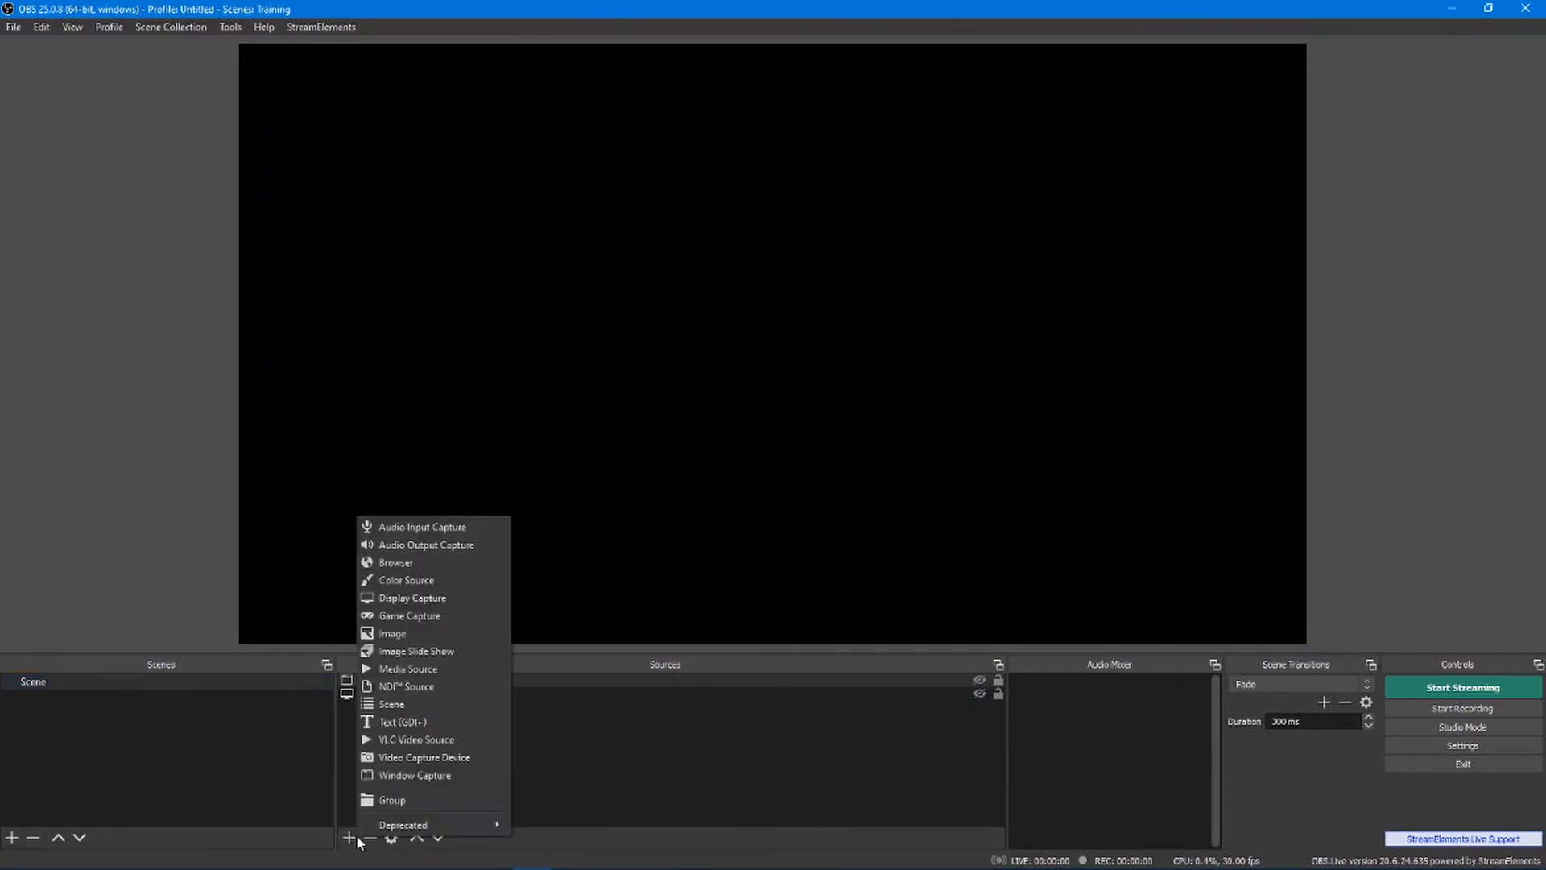
pyautogui.click(430, 618)
pyautogui.click(822, 552)
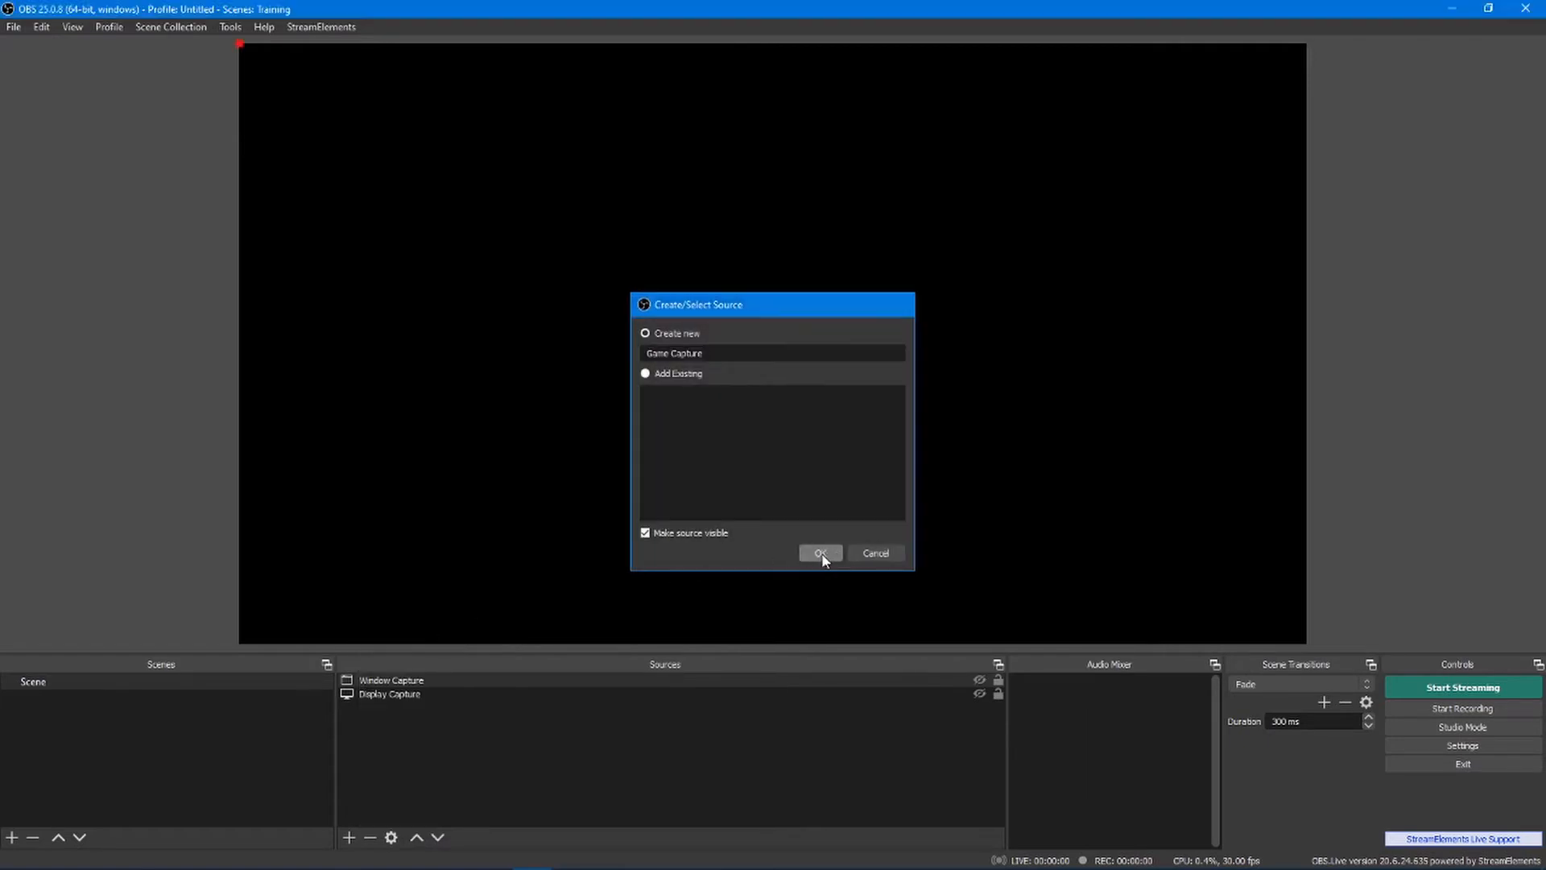
# Step: Switch the Game Capture mode to Capture specific window and look through the available windows without choosing one
pyautogui.click(751, 512)
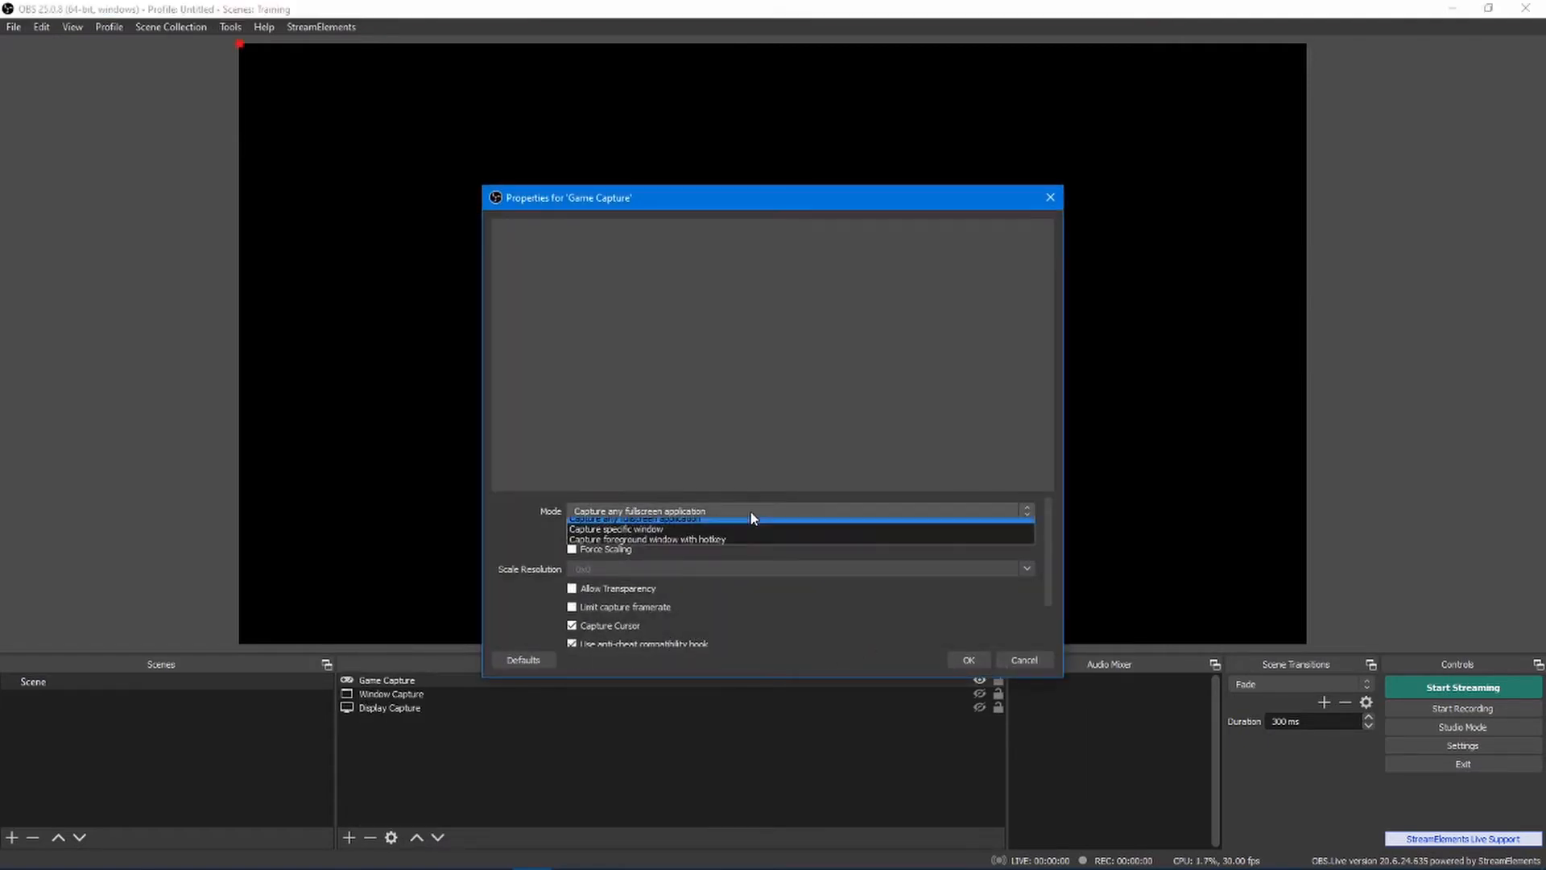
pyautogui.click(650, 534)
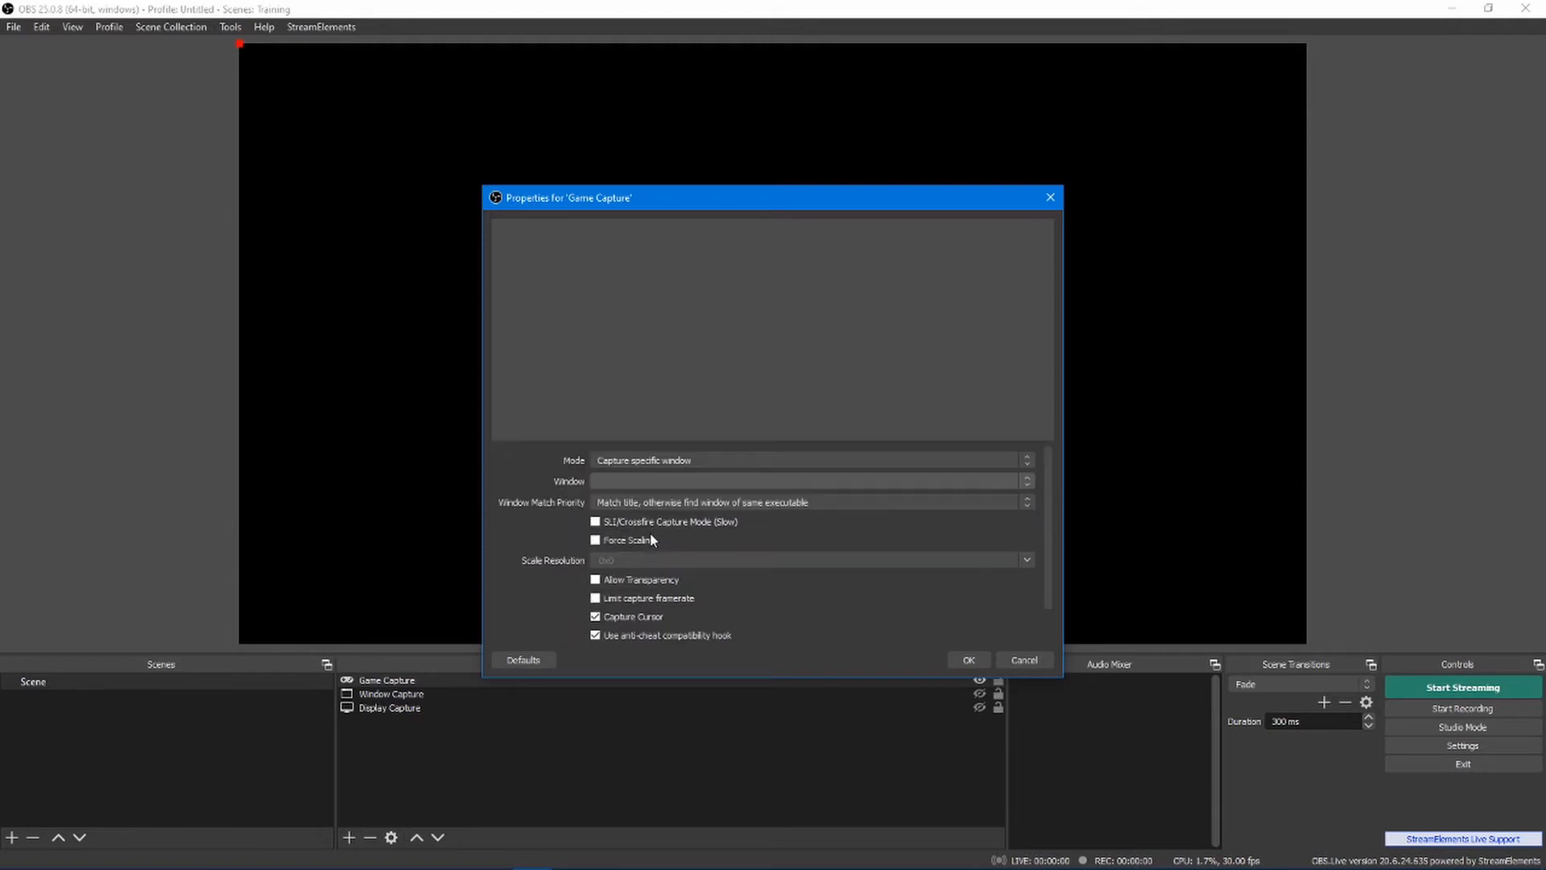
pyautogui.click(625, 481)
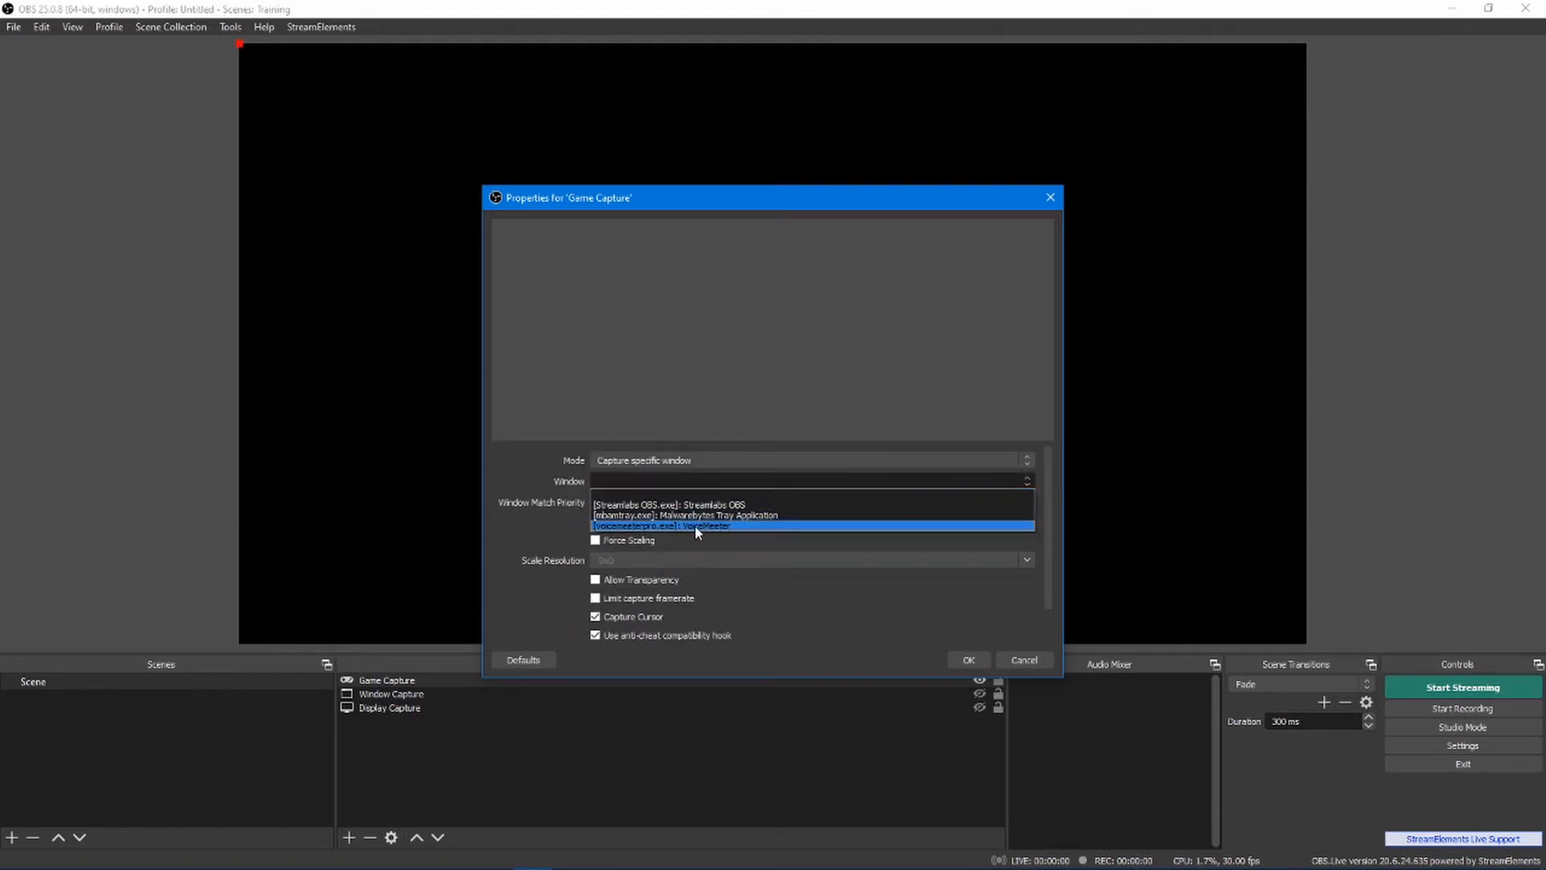
pyautogui.click(521, 465)
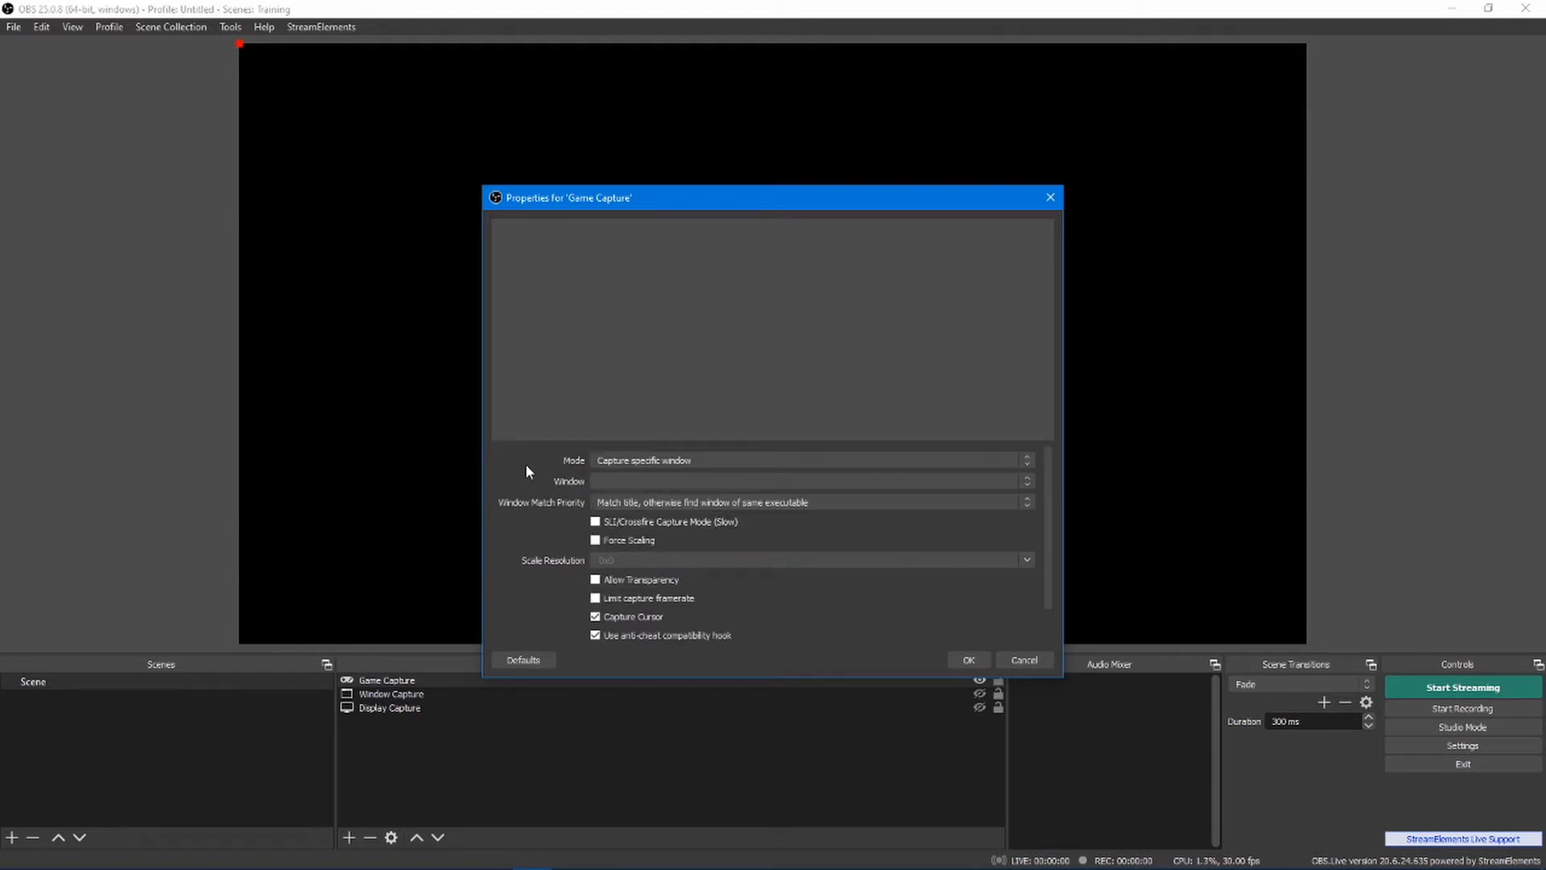
pyautogui.click(657, 480)
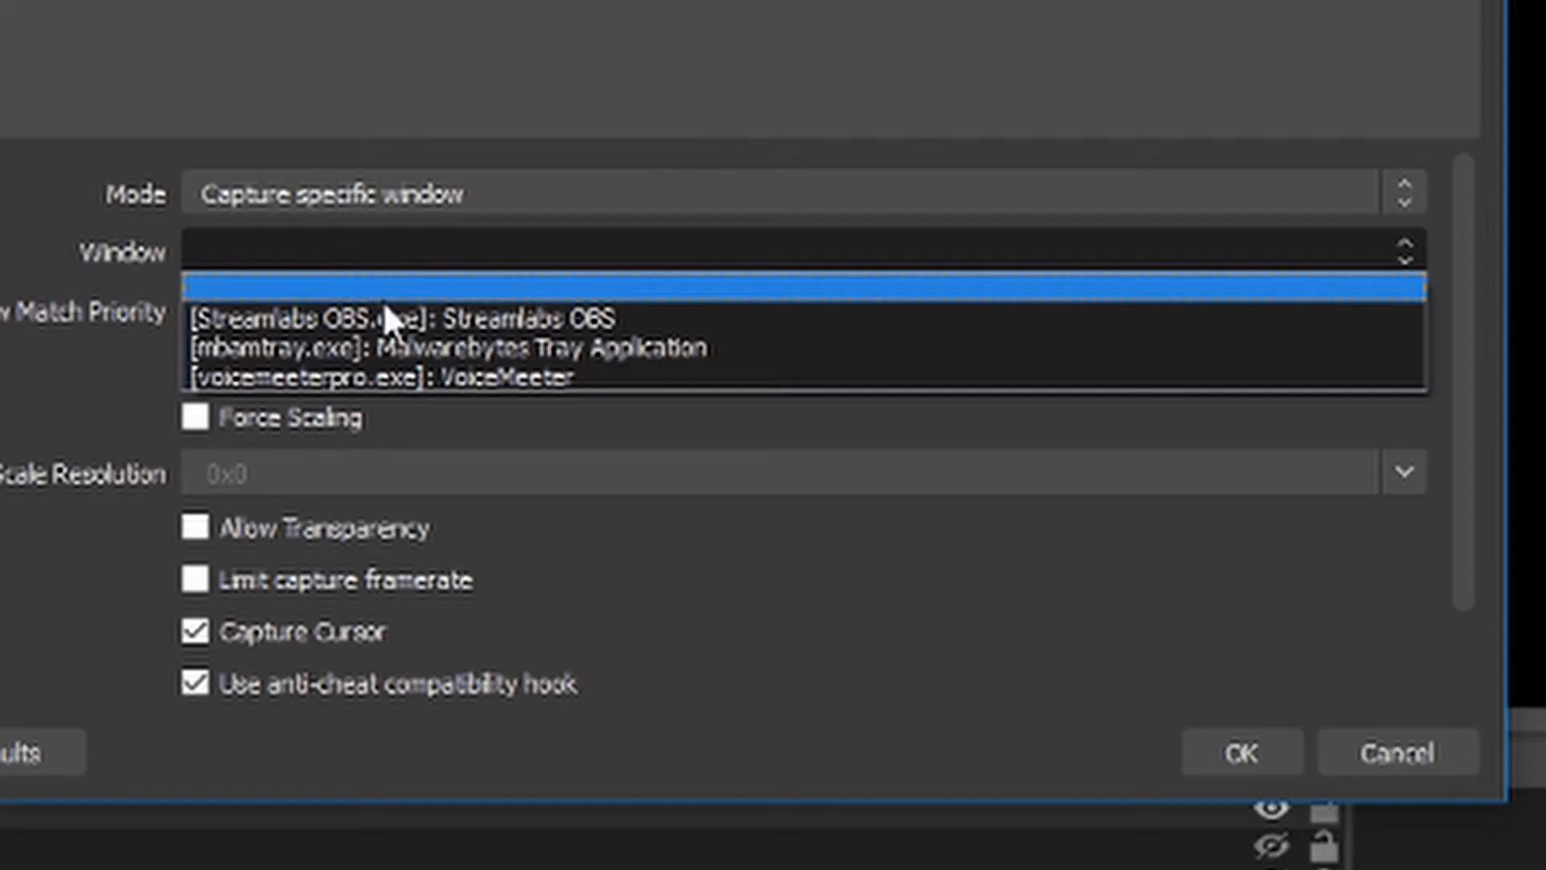
pyautogui.click(405, 294)
# Step: Set the Game Capture mode to Capture any fullscreen application, accept the properties, and switch to the MTG Arena game
pyautogui.click(362, 196)
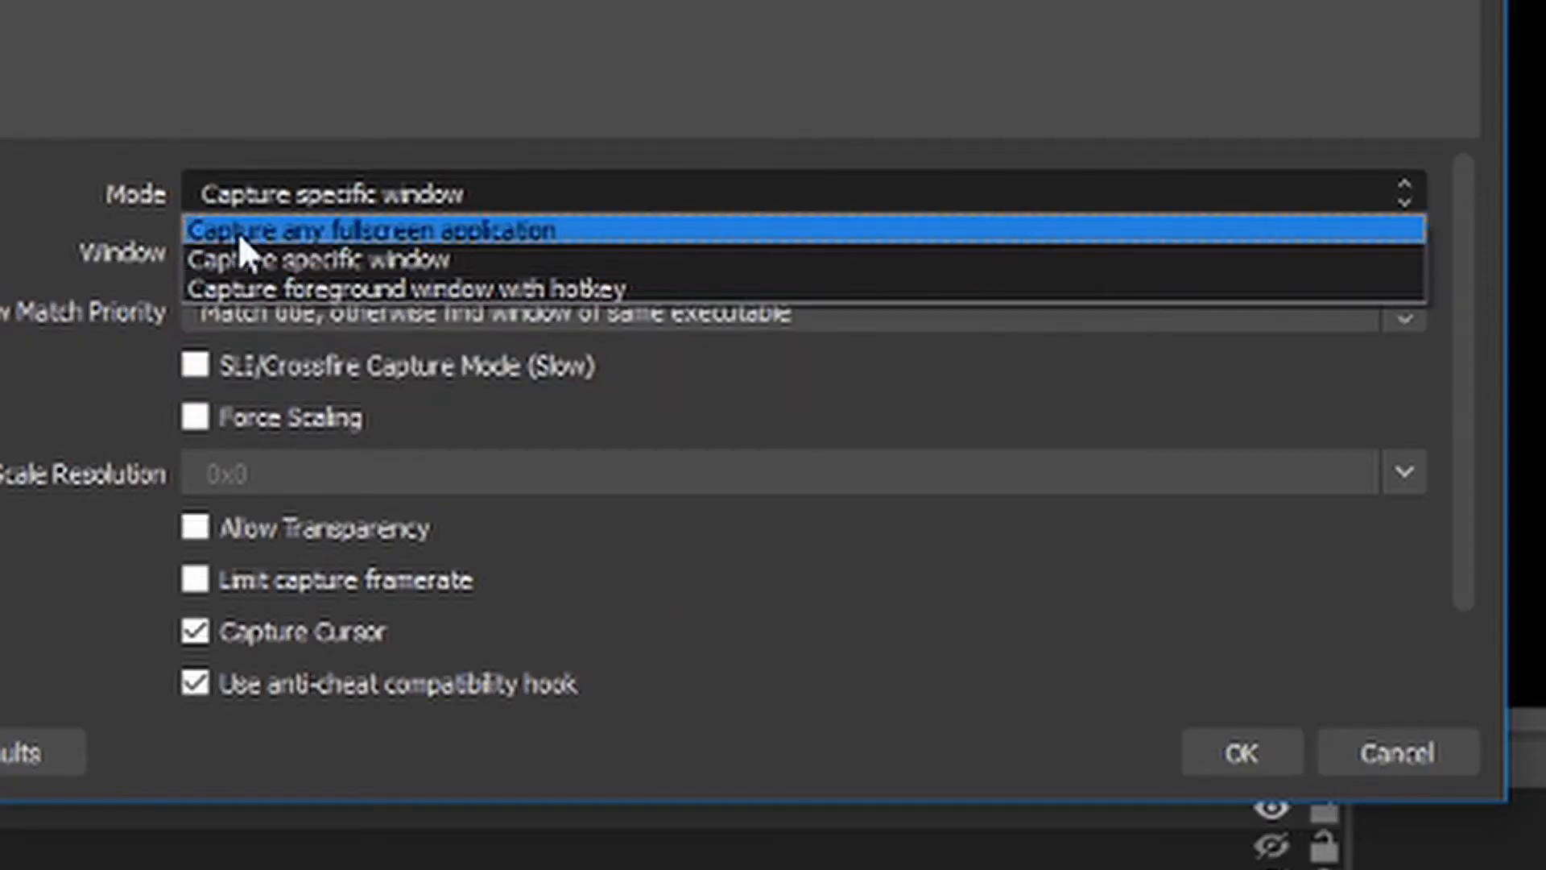
pyautogui.click(480, 235)
pyautogui.click(1254, 753)
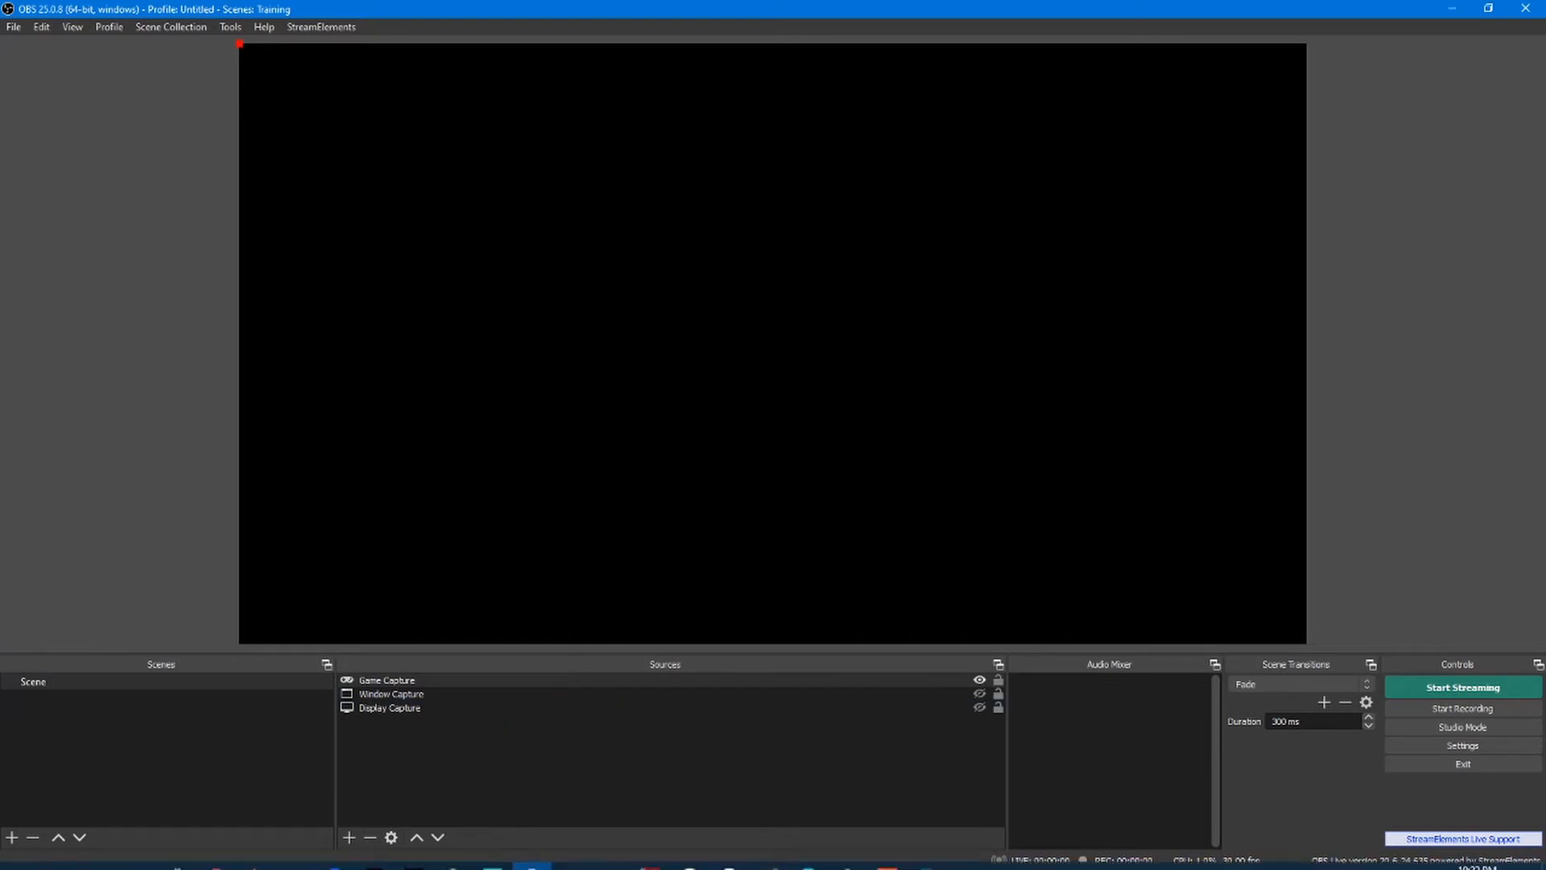
pyautogui.moveTo(417, 854)
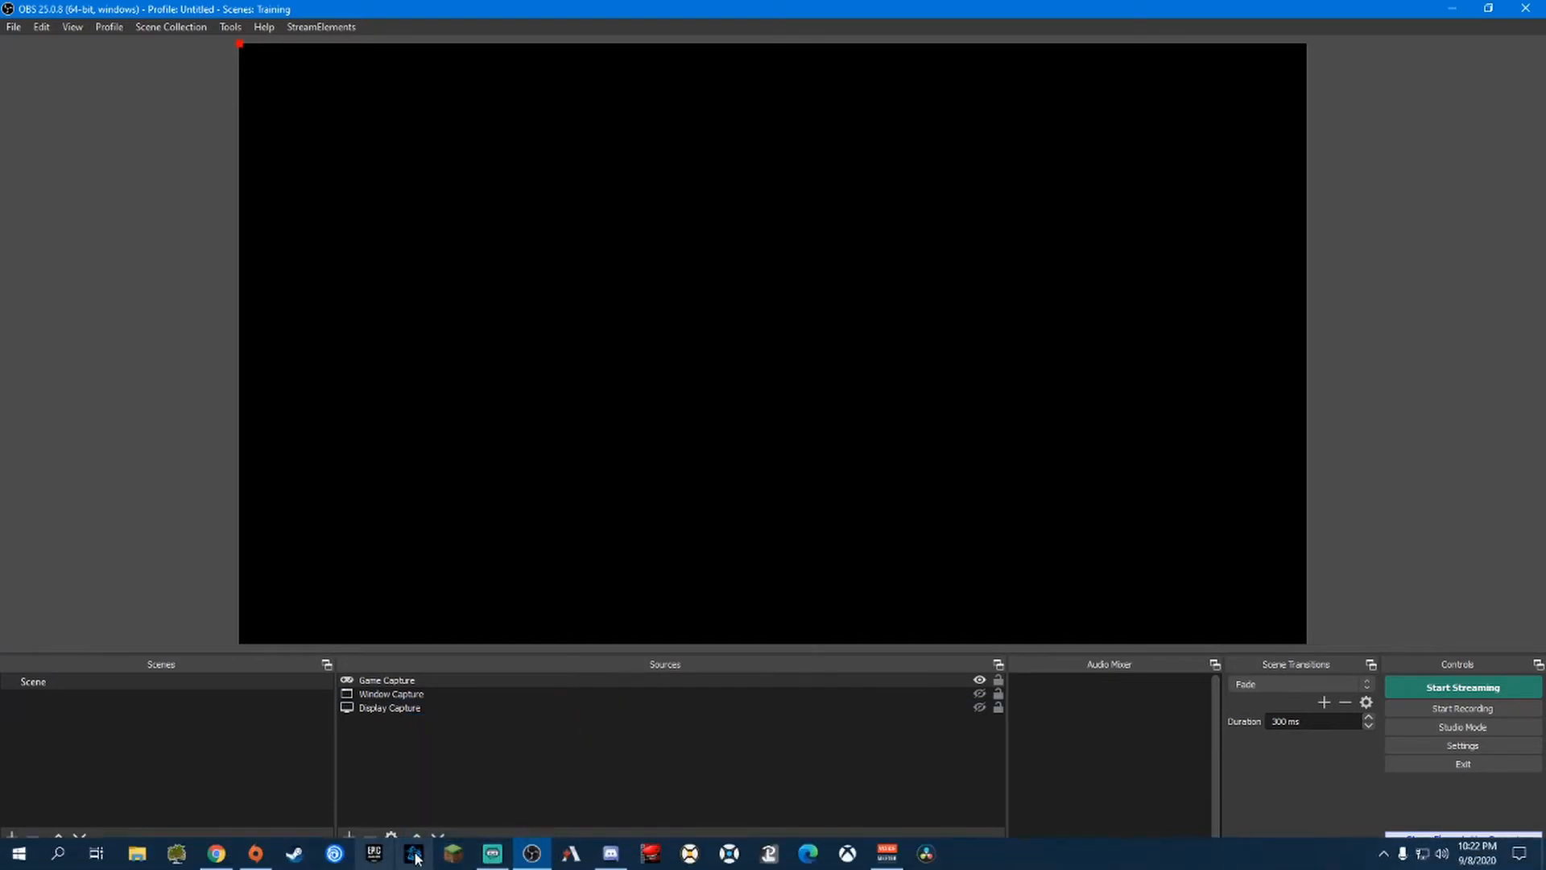
pyautogui.click(572, 855)
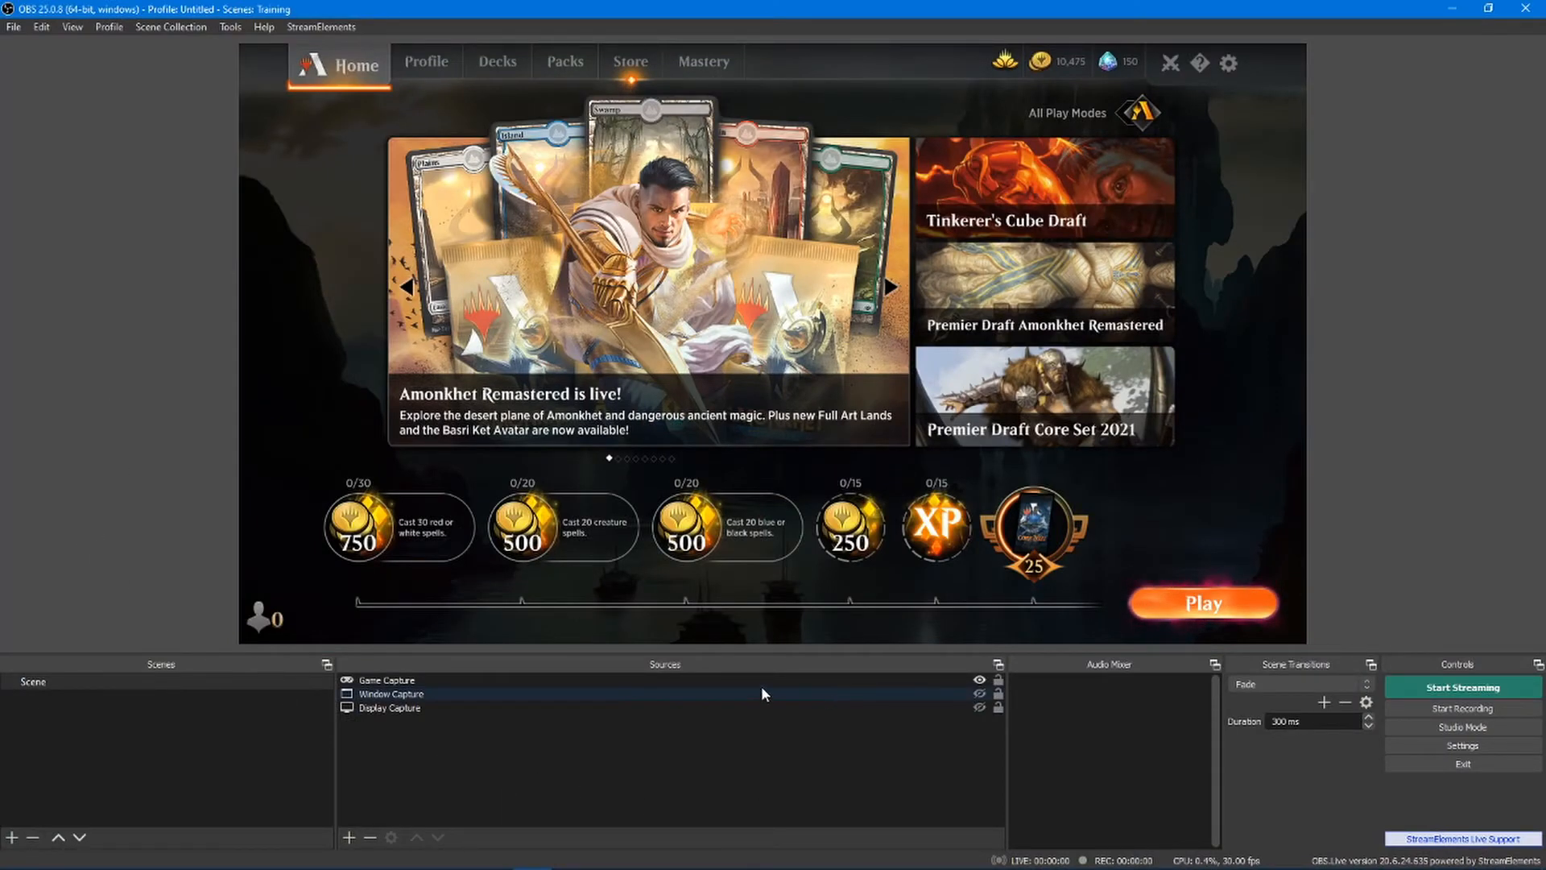
# Step: Change the Game Capture source to Capture specific window with [MTGA.exe]: MTGA as its window, and deselect the source
pyautogui.click(484, 682)
pyautogui.doubleClick(483, 683)
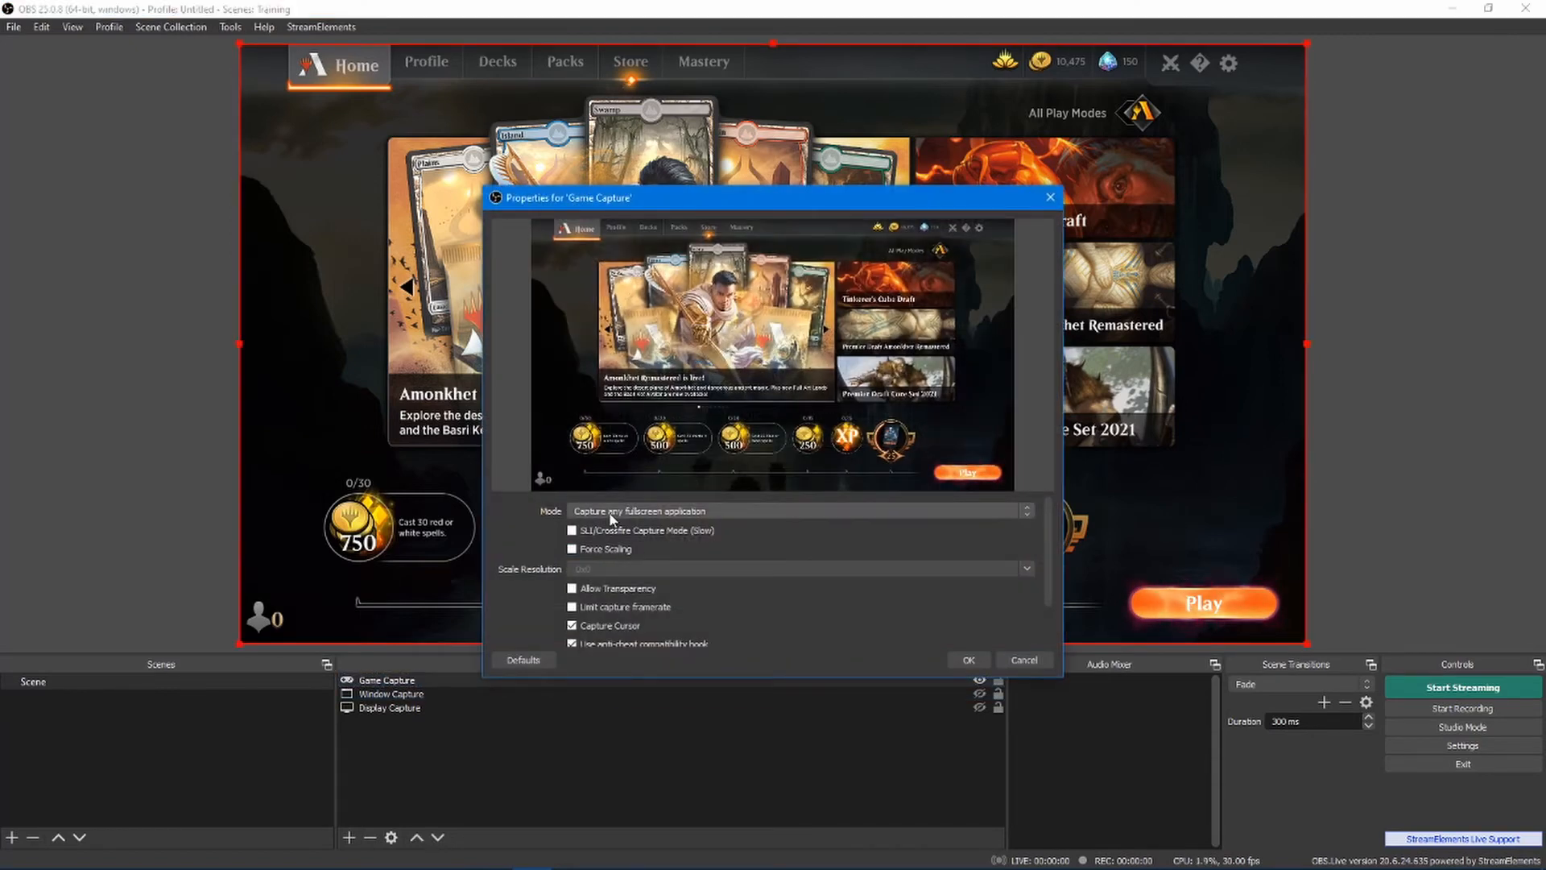
pyautogui.click(612, 512)
pyautogui.click(627, 534)
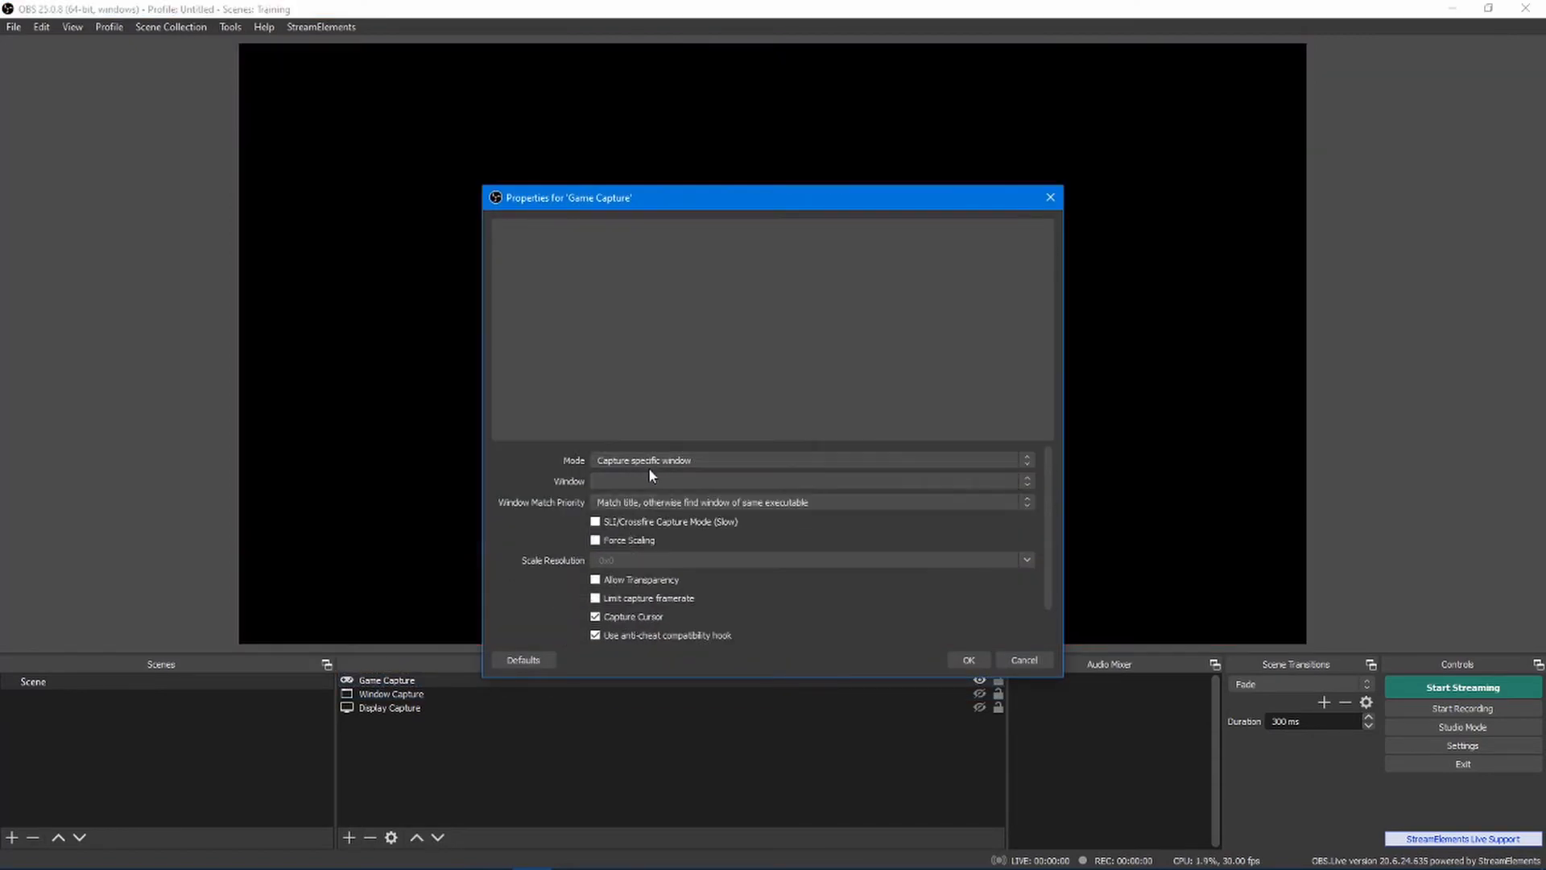
pyautogui.moveTo(746, 196); pyautogui.dragTo(1210, 233)
pyautogui.click(1124, 518)
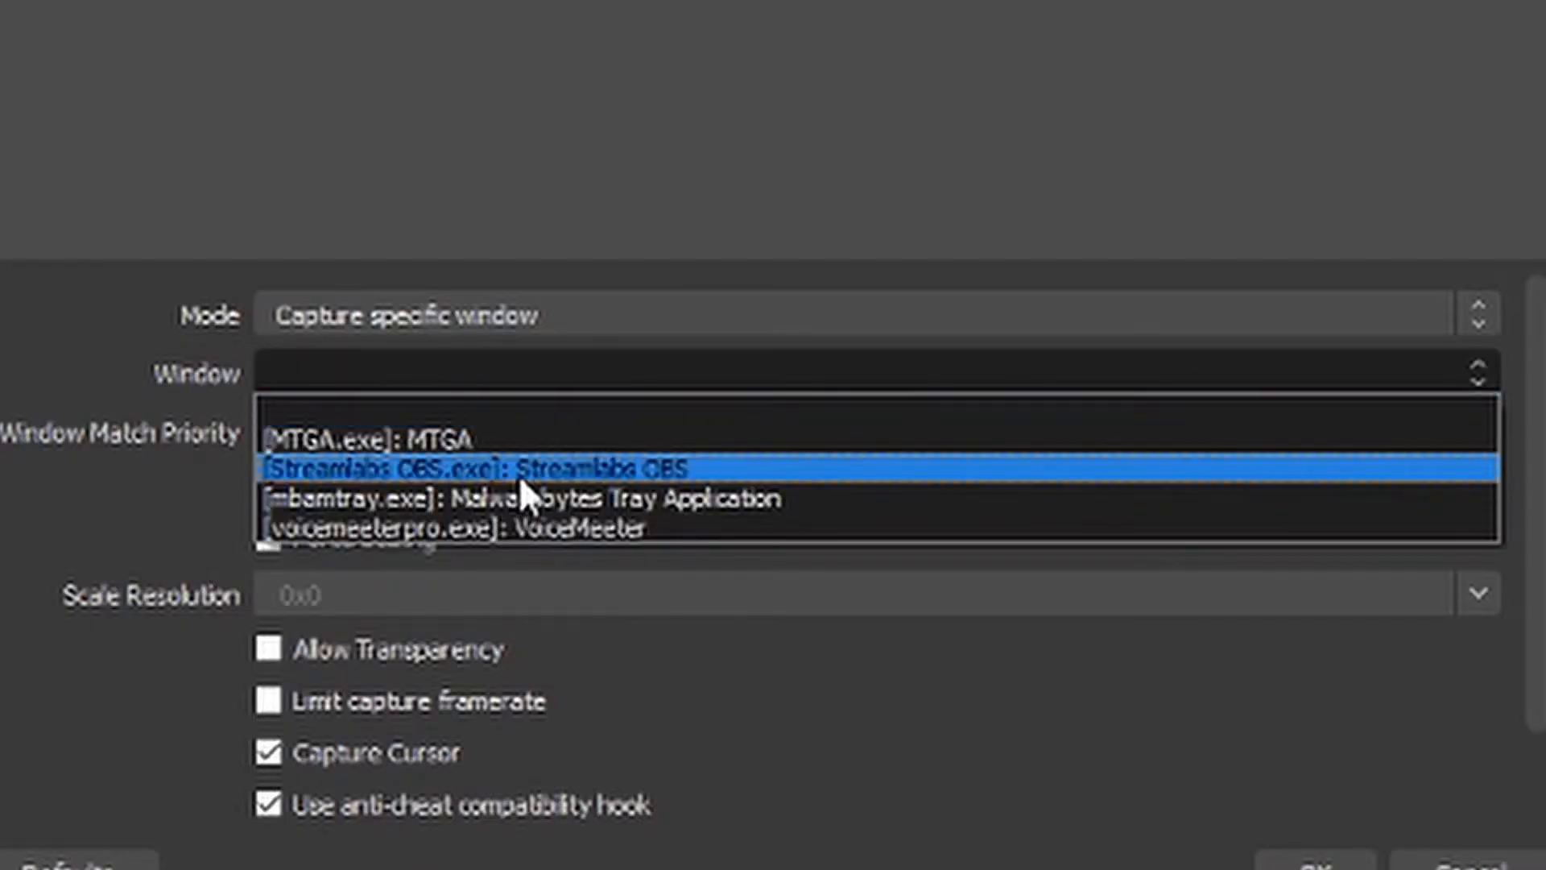
pyautogui.click(1186, 552)
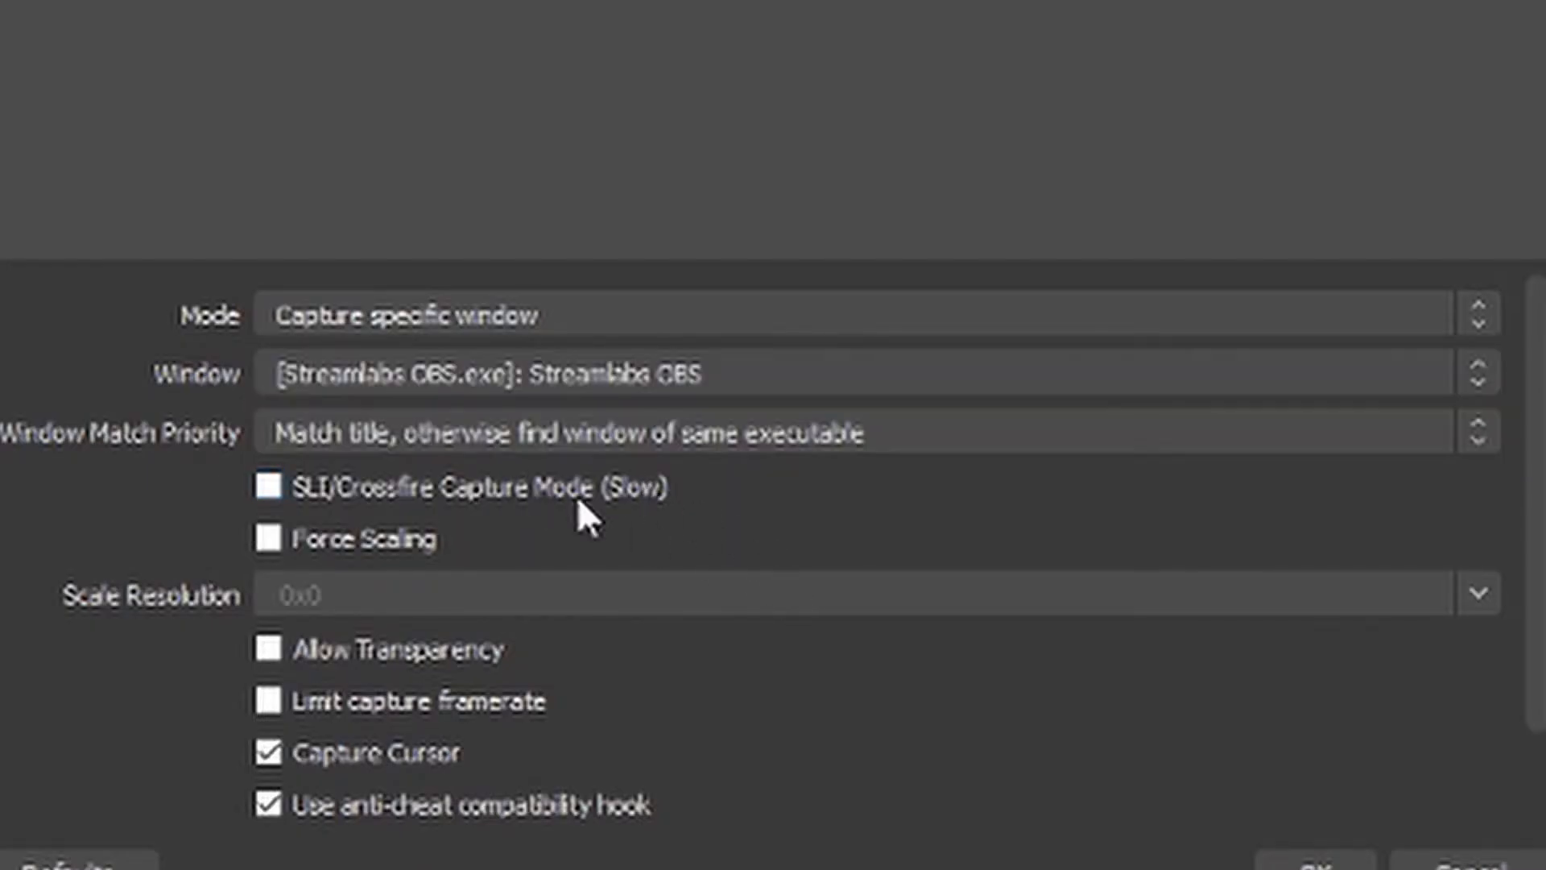
pyautogui.click(567, 372)
pyautogui.click(1162, 530)
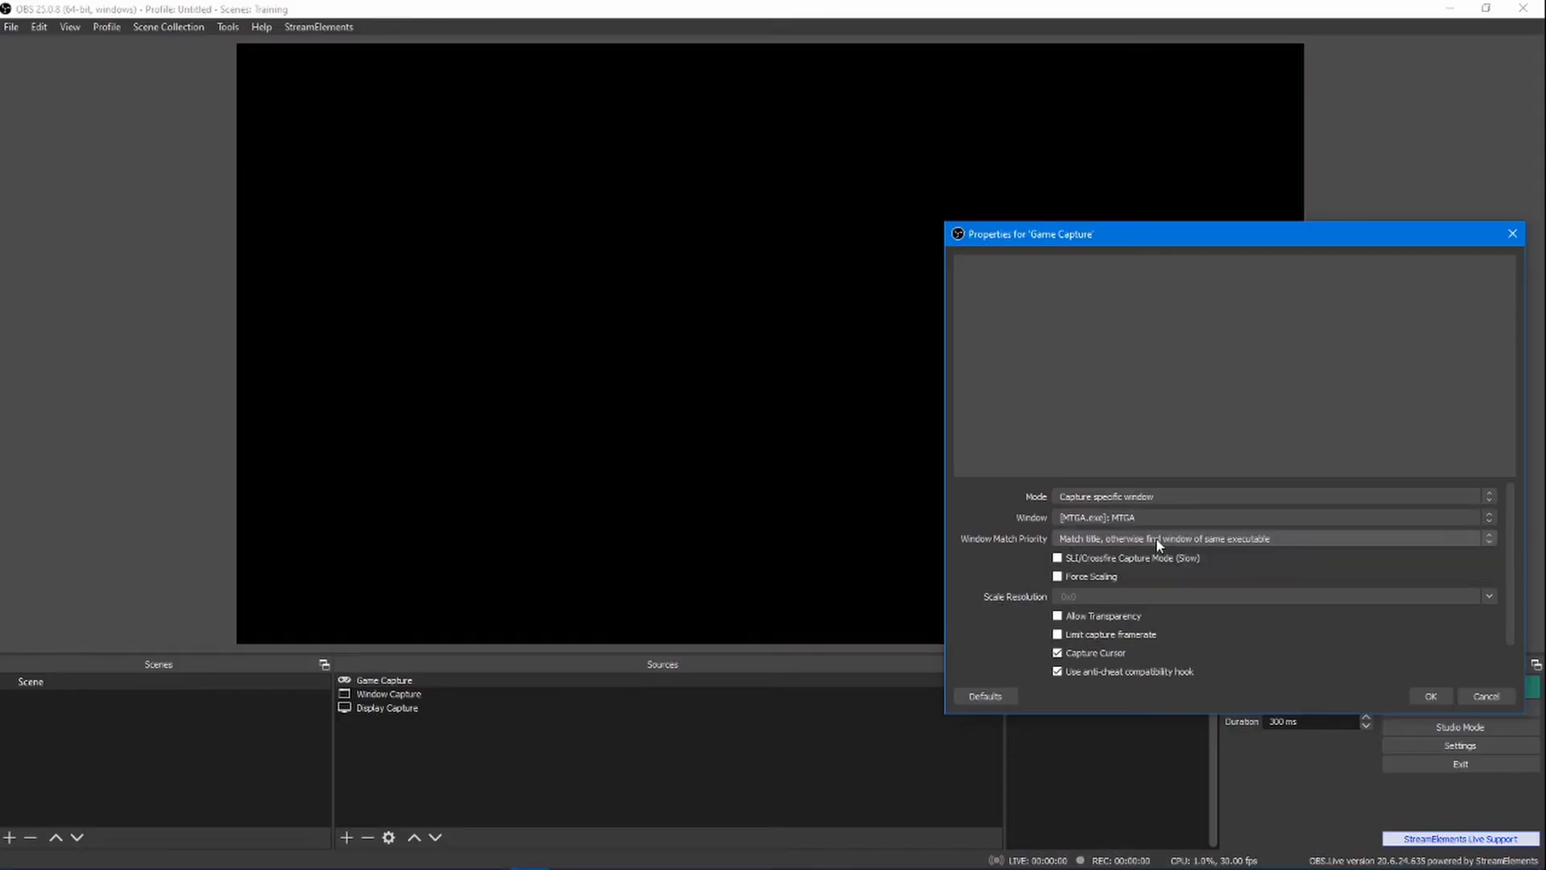
pyautogui.click(1423, 697)
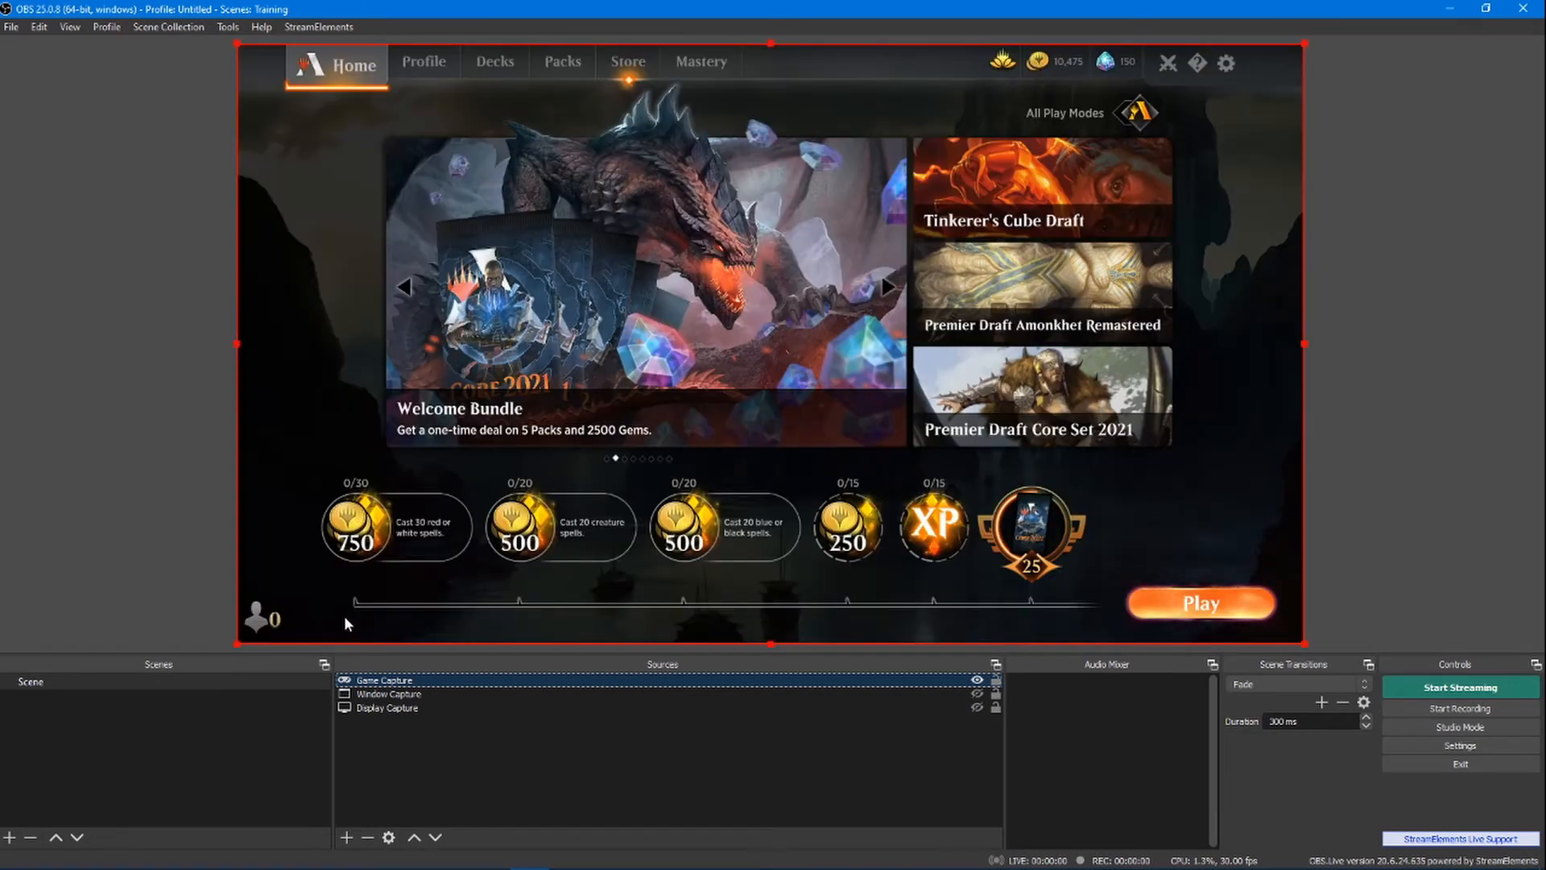
pyautogui.click(48, 370)
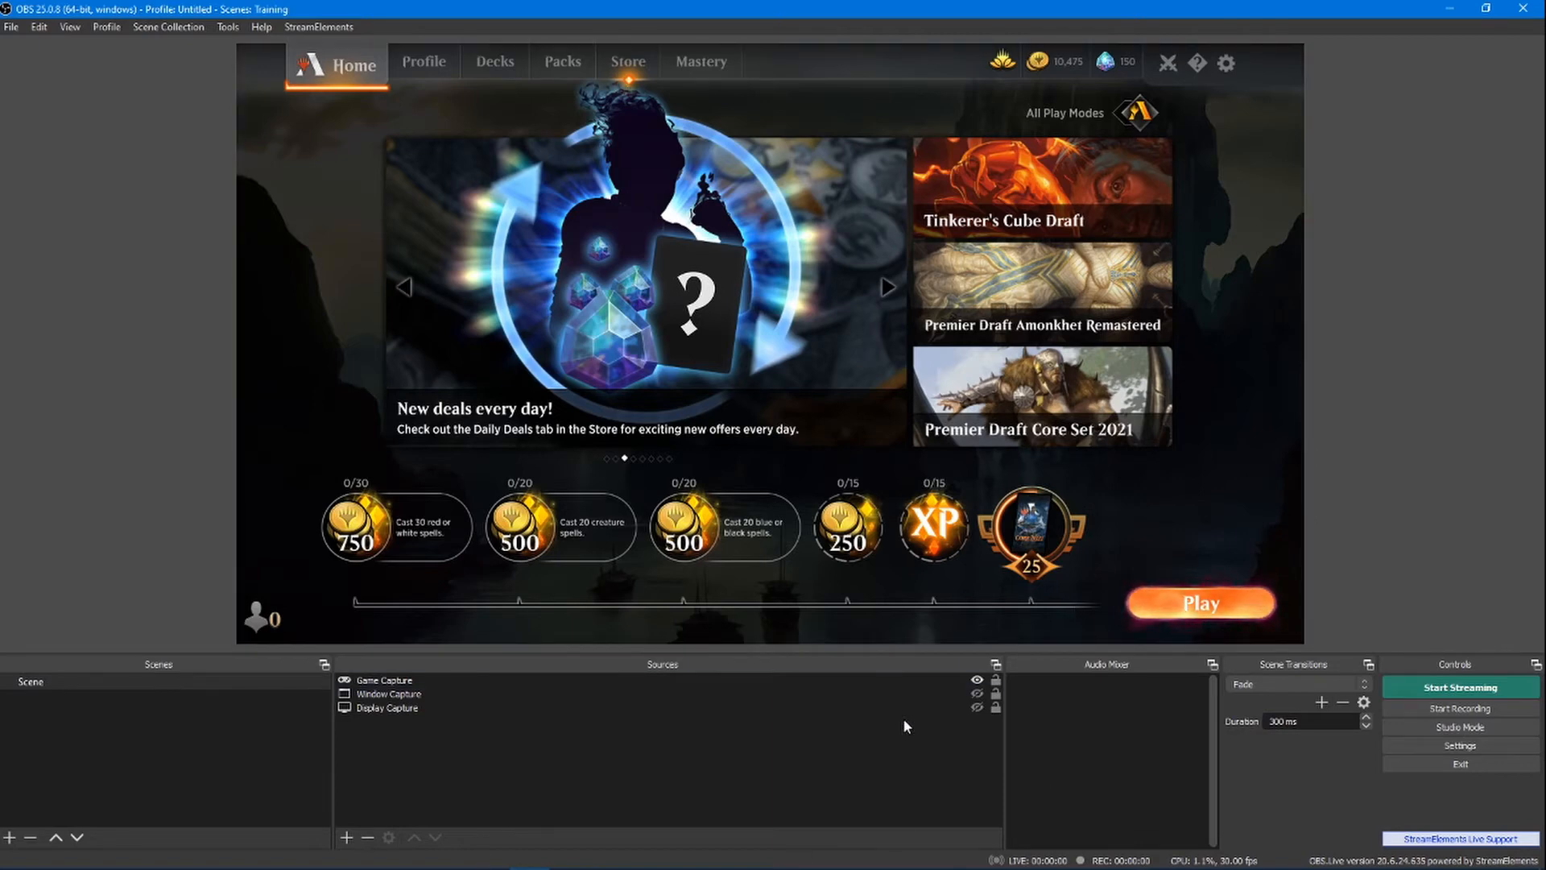
# Step: Review the remaining Game Capture properties, from scaling and cursor options to the hook rate, and leave without changes
pyautogui.rightClick(404, 681)
pyautogui.click(422, 666)
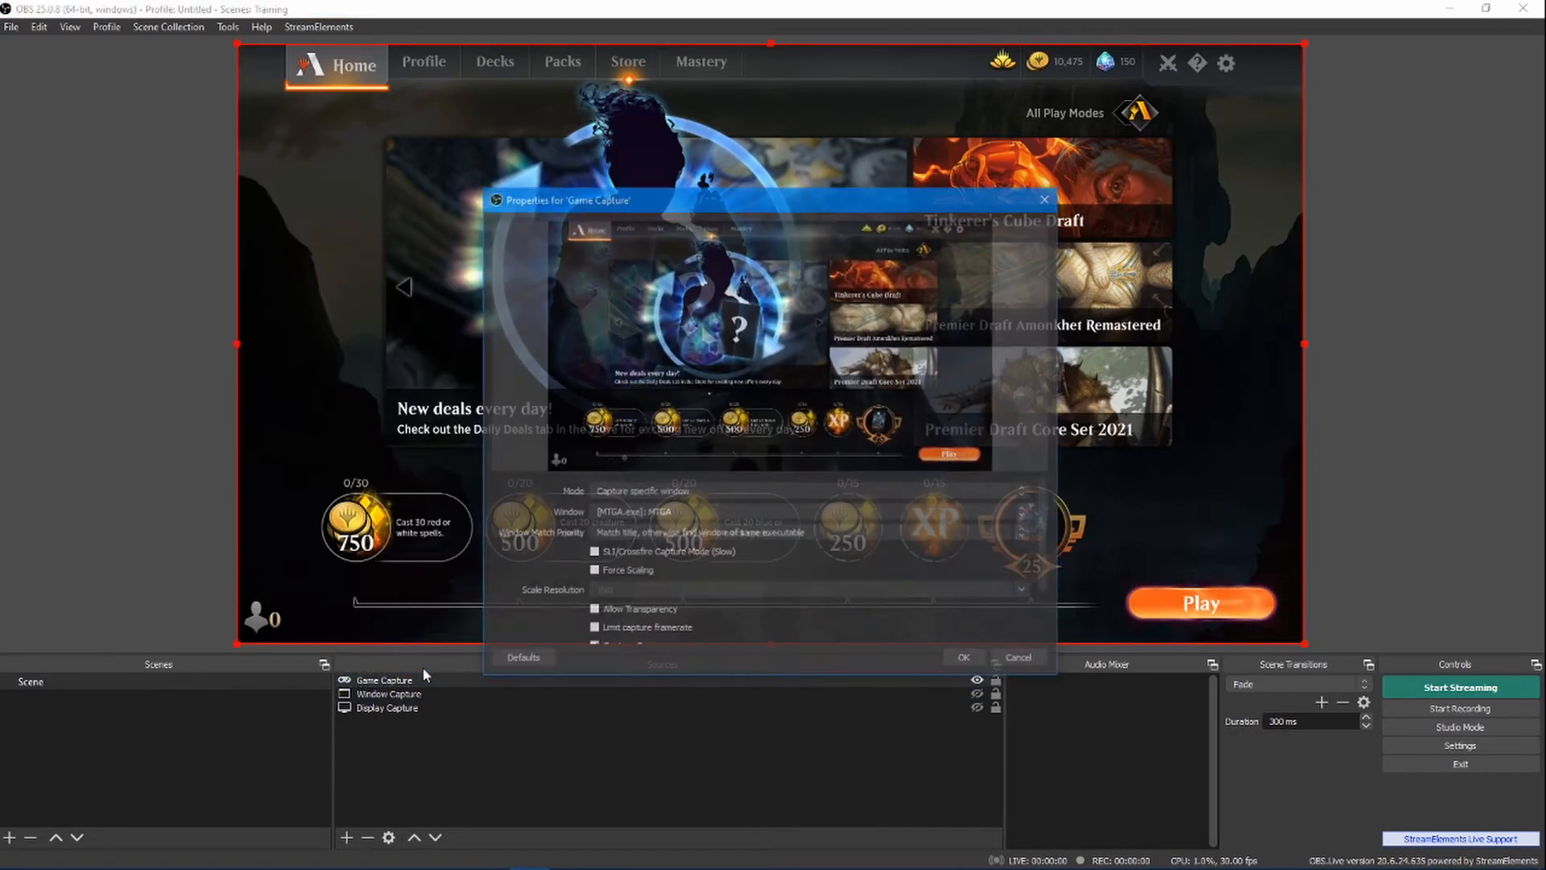
pyautogui.scroll(-1, 153, 335)
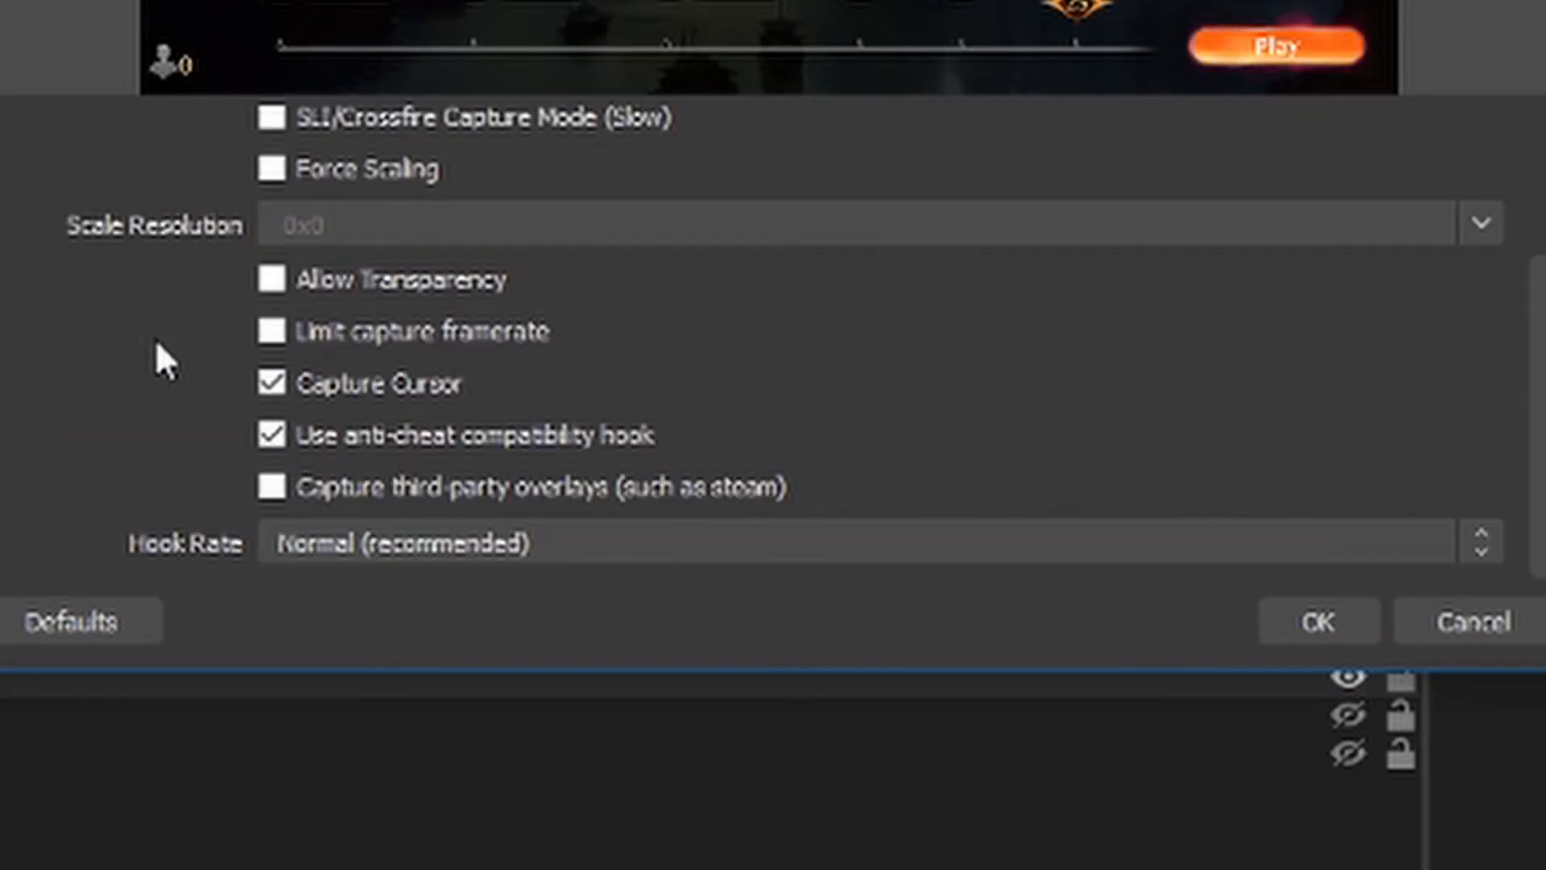
pyautogui.scroll(3, 322, 435)
pyautogui.click(1503, 622)
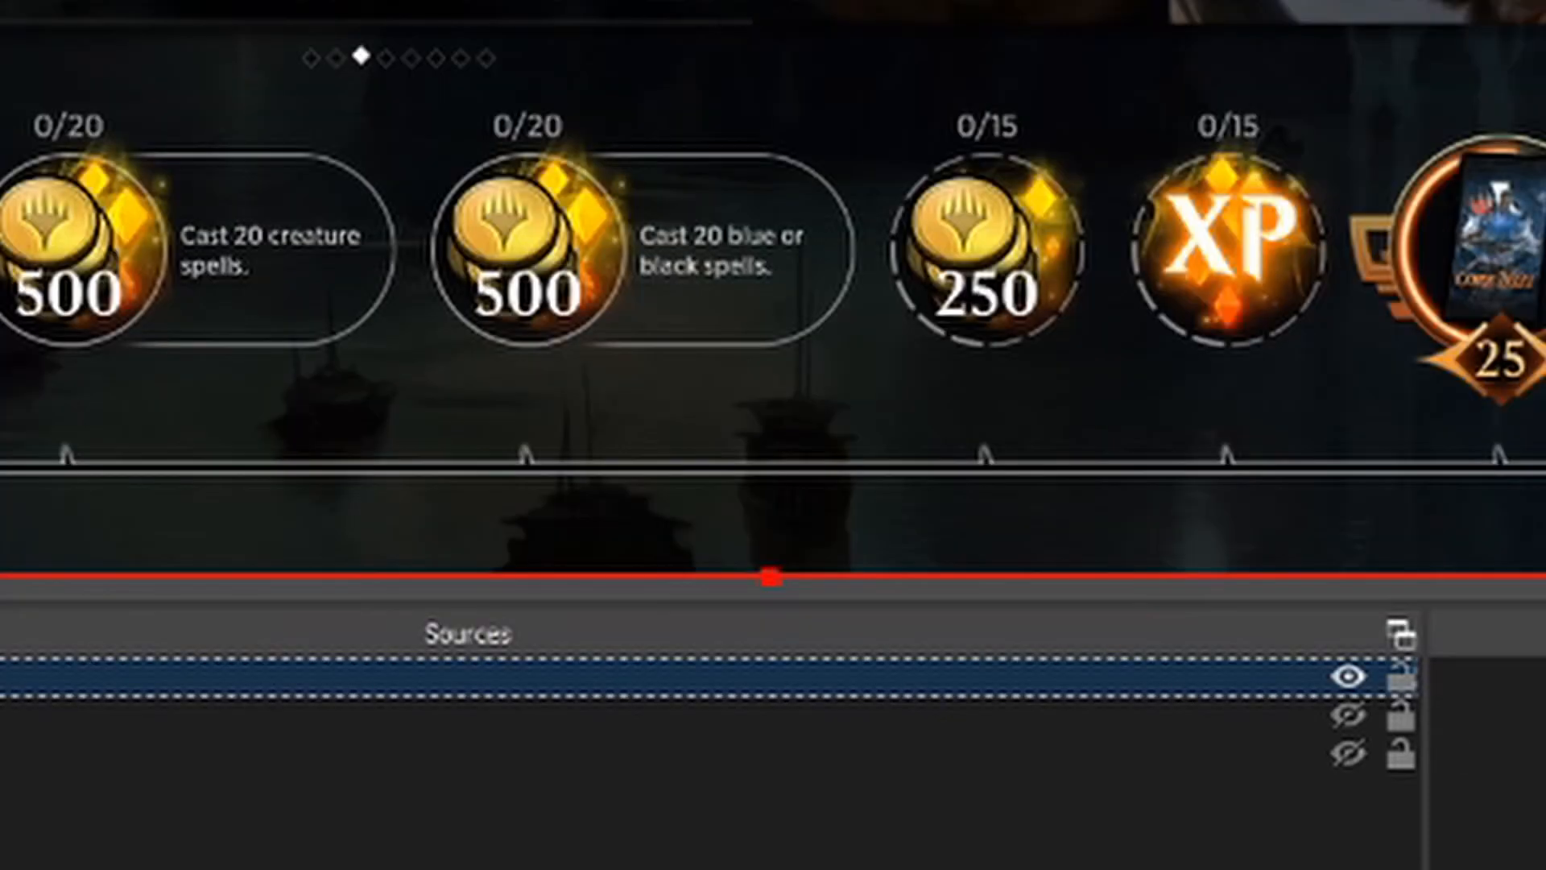
pyautogui.click(1369, 858)
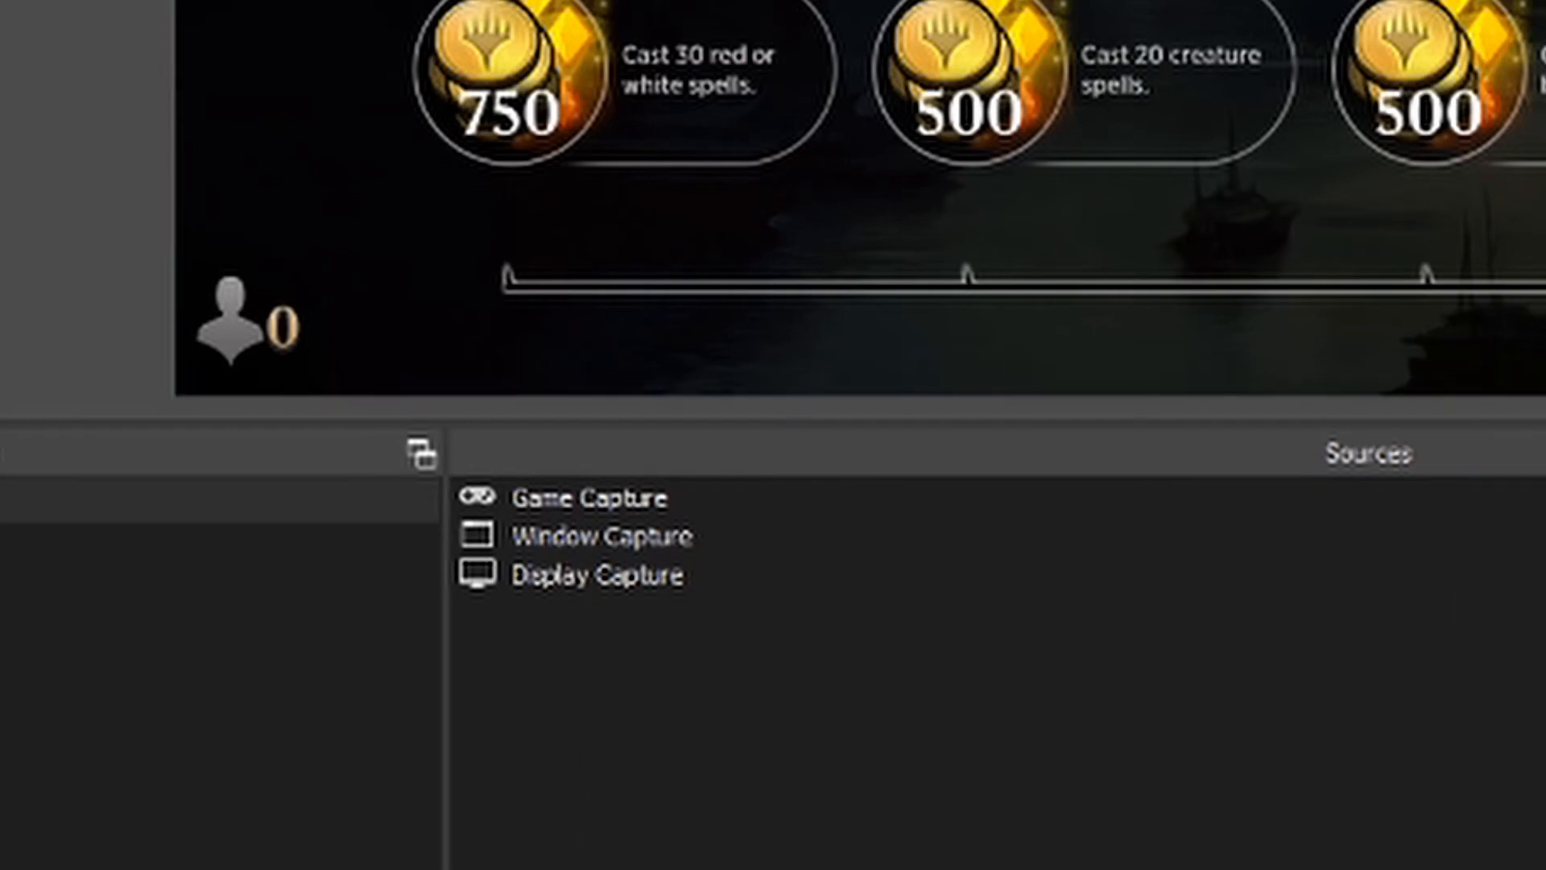
# Step: Add an Audio Output Capture source that uses VoiceMeeter Input (VB-Audio VoiceMeeter VAIO) as its device
pyautogui.click(485, 869)
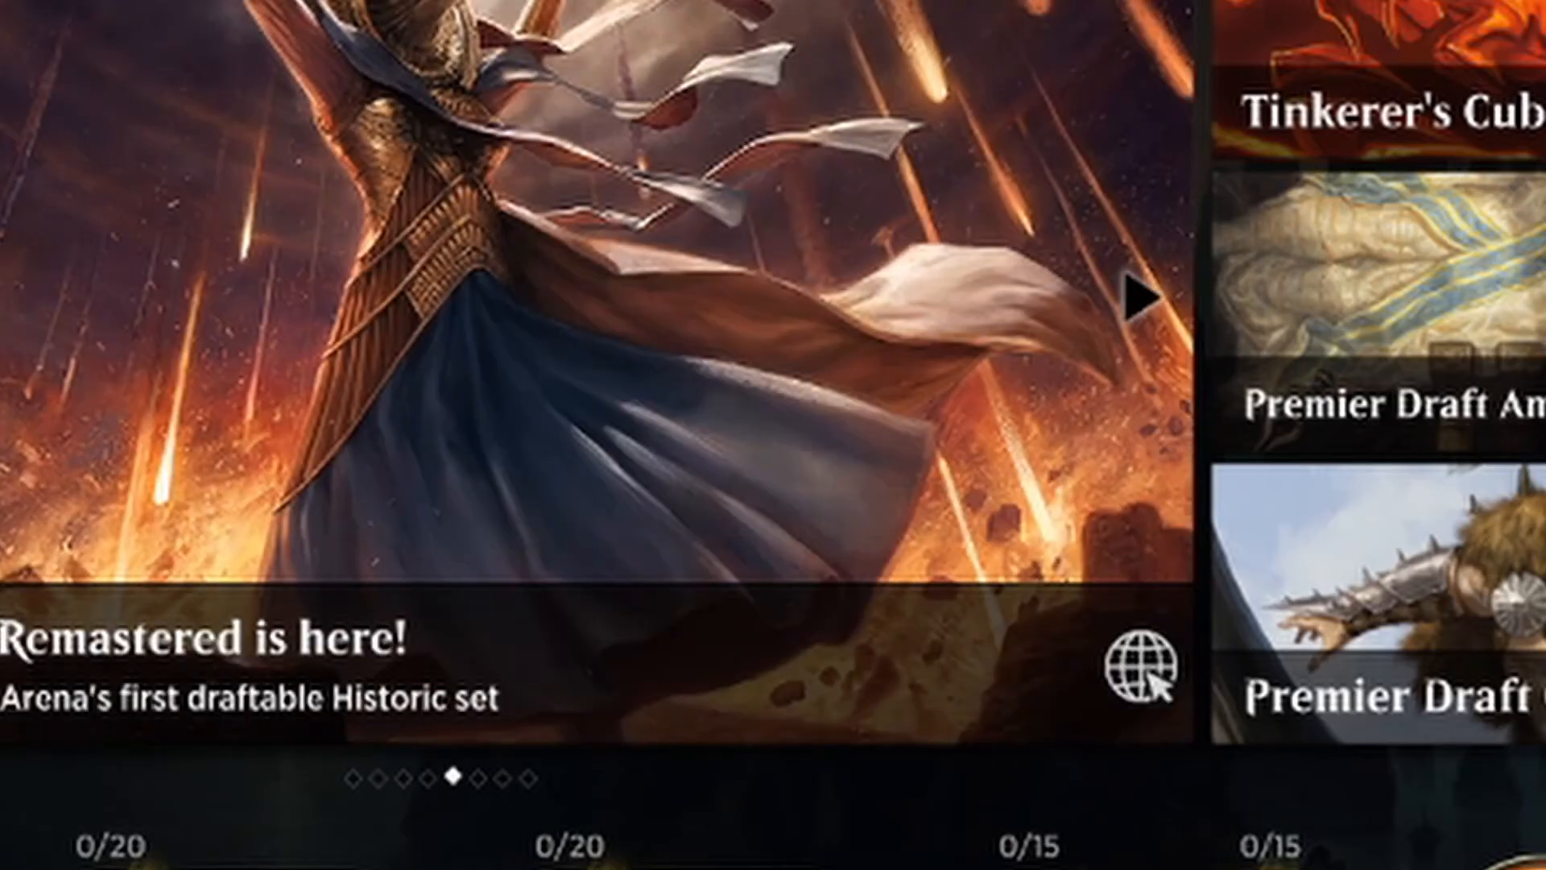
pyautogui.click(564, 112)
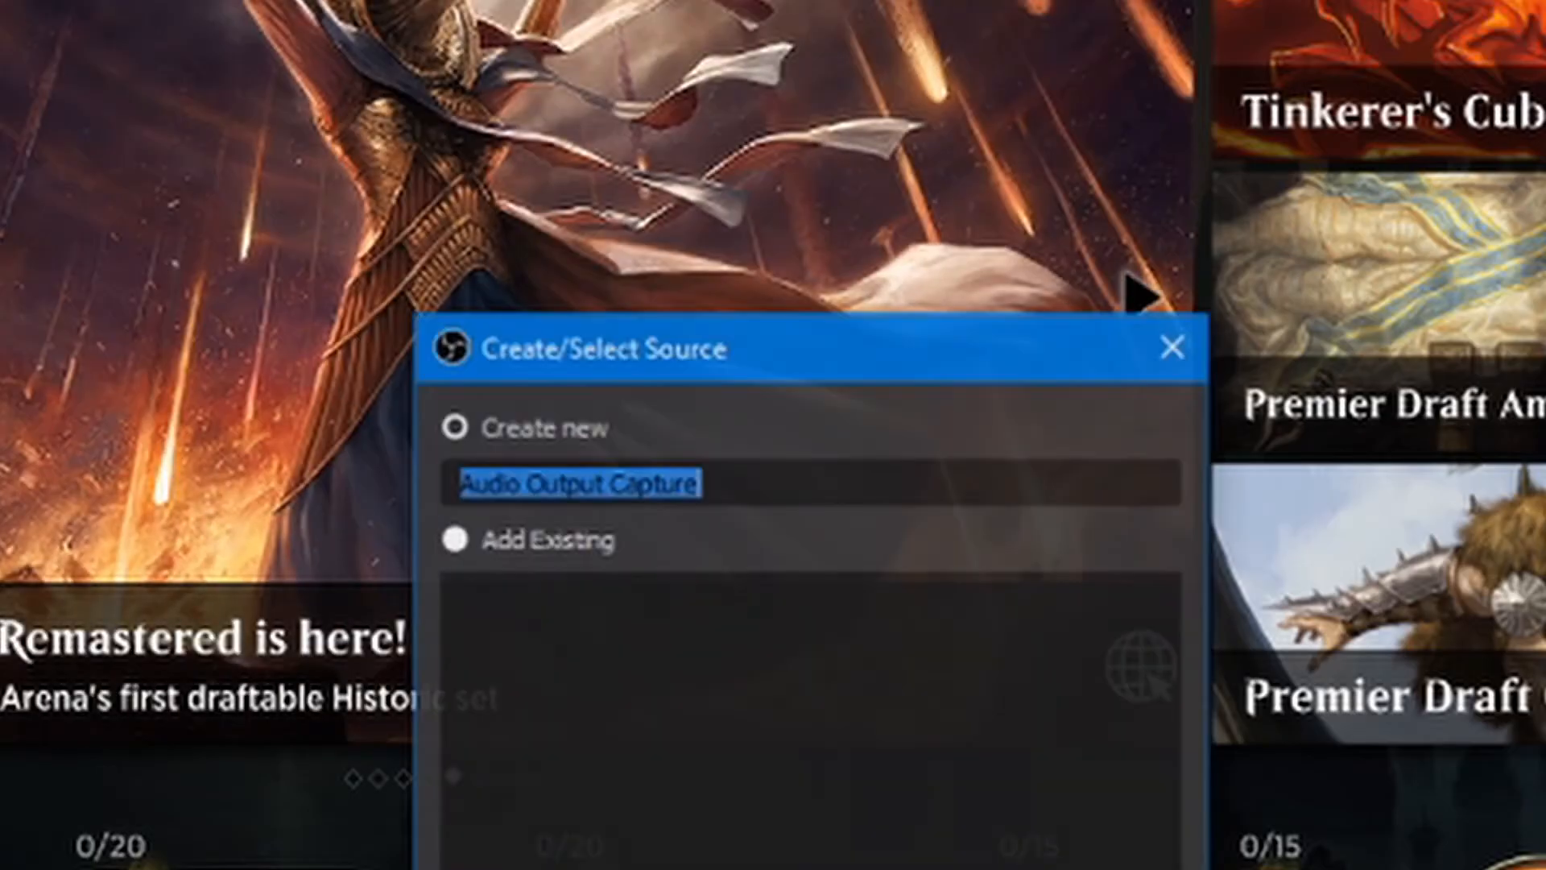
pyautogui.press('Return')
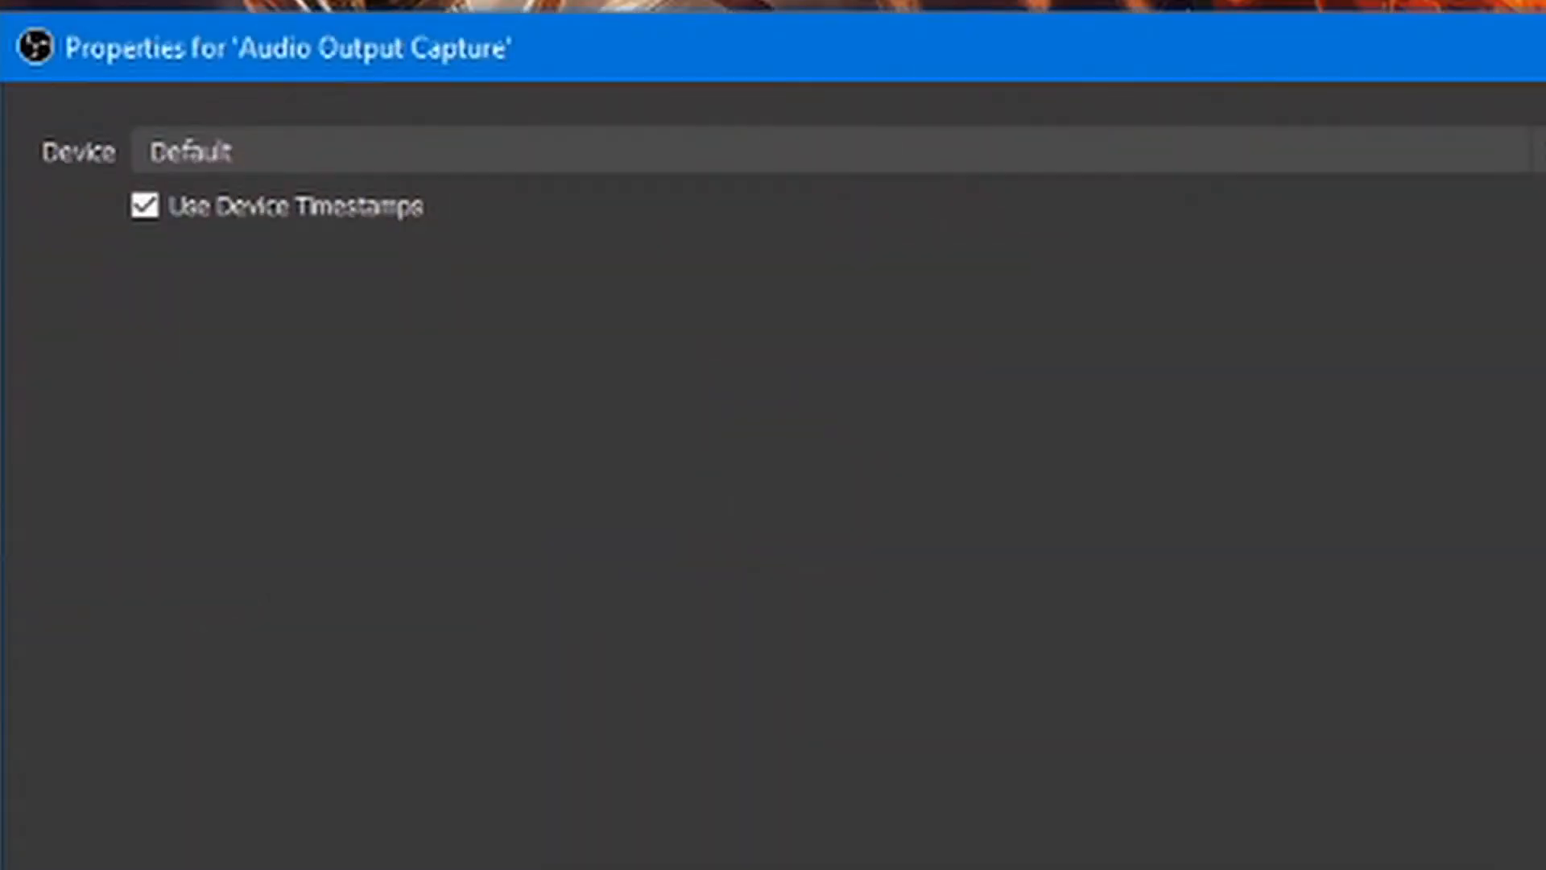
pyautogui.click(388, 161)
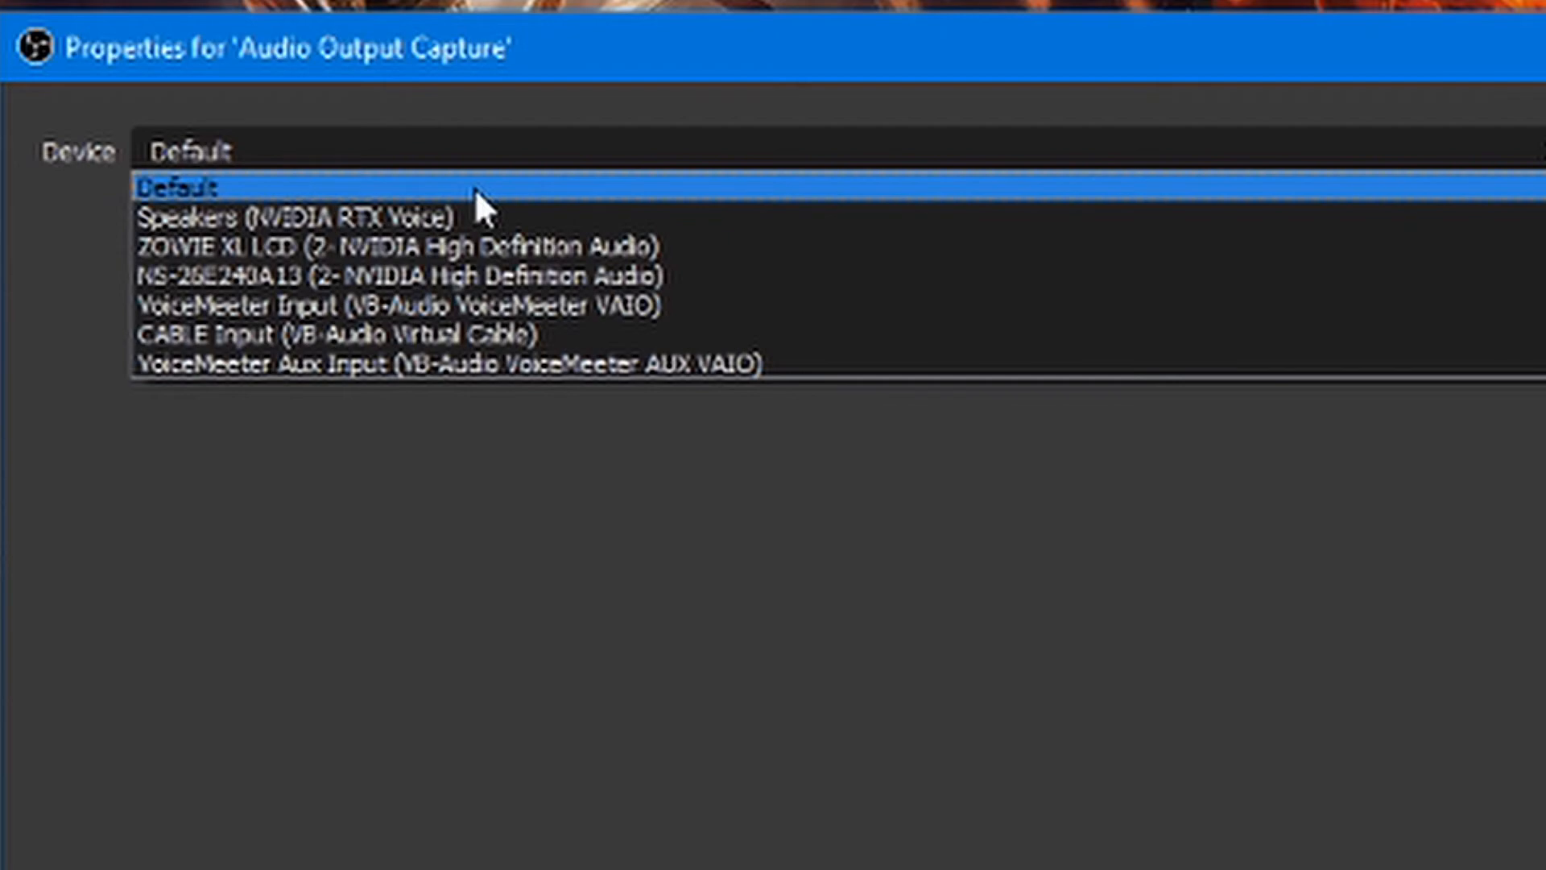
pyautogui.click(457, 316)
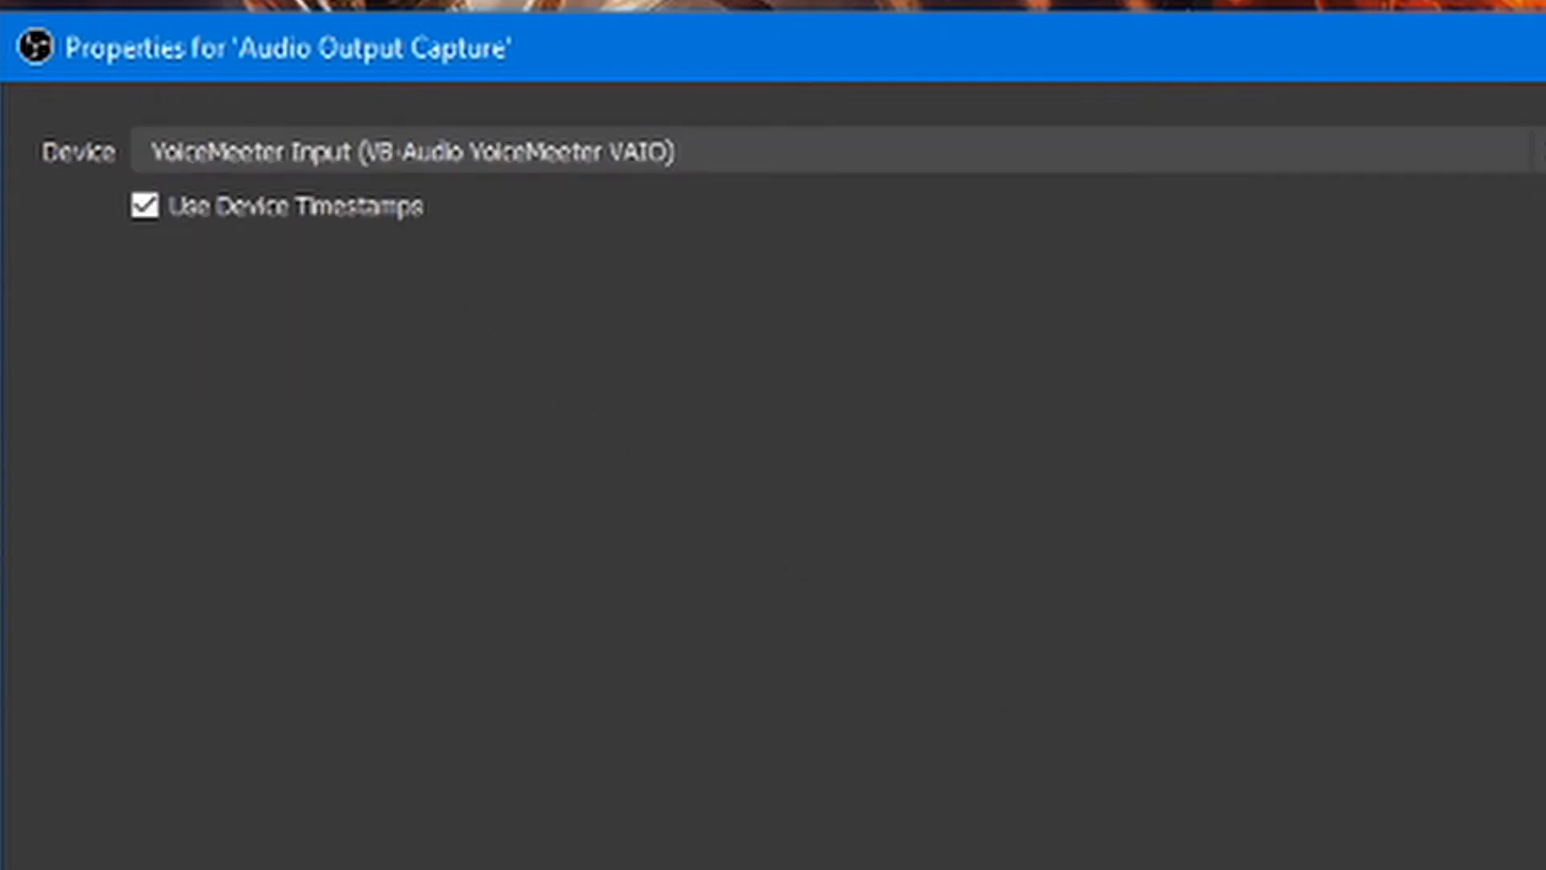
pyautogui.click(980, 670)
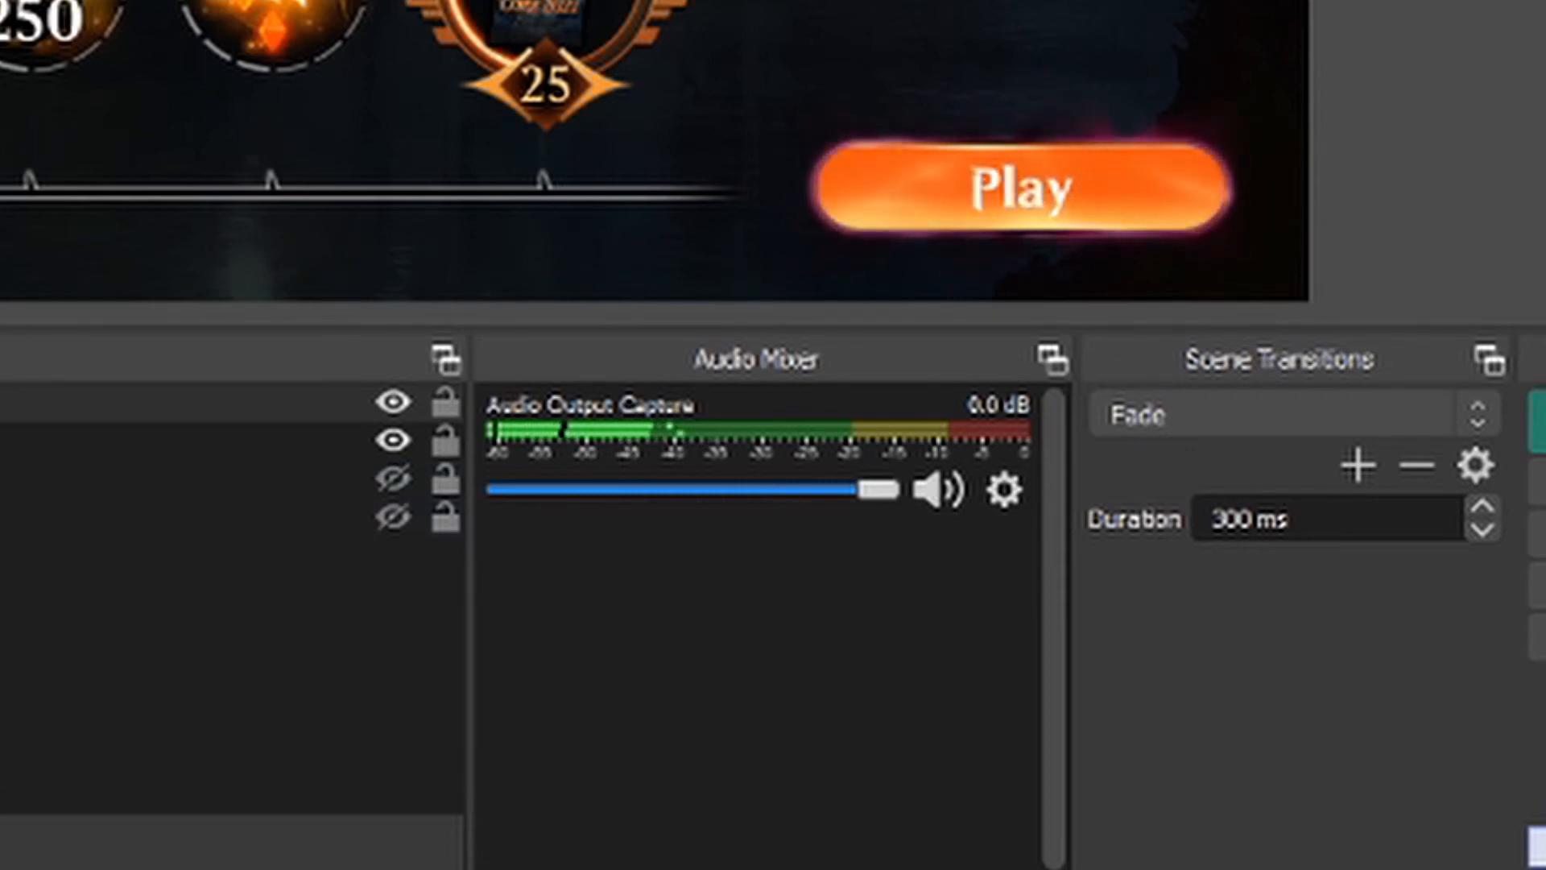
# Step: Add an Audio Input Capture source with Microphone (USB PnP Audio Device) as its device
pyautogui.click(348, 837)
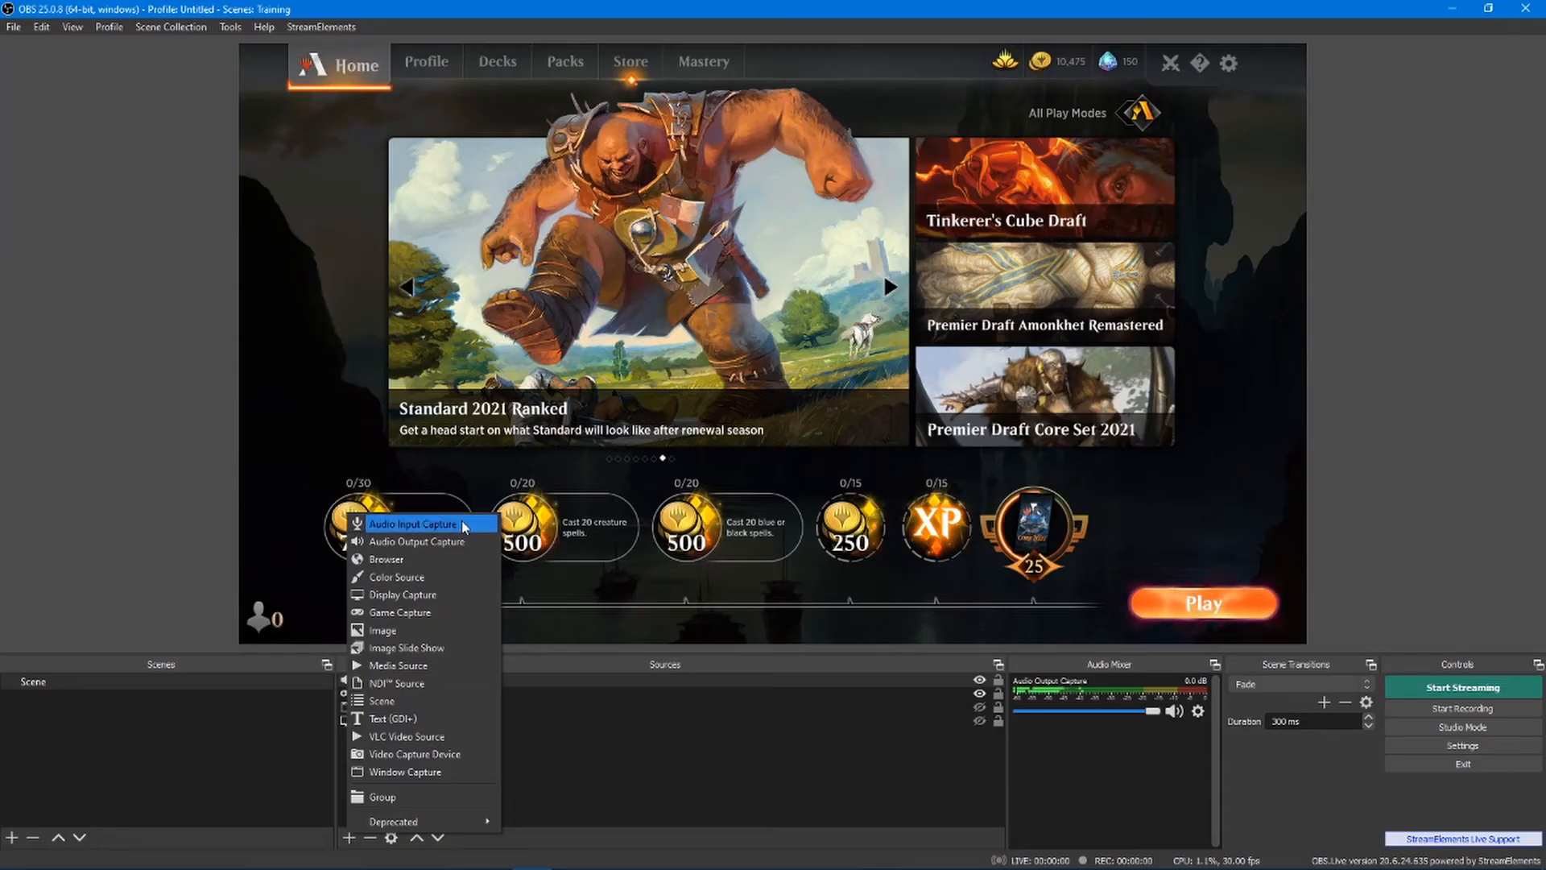
pyautogui.click(403, 525)
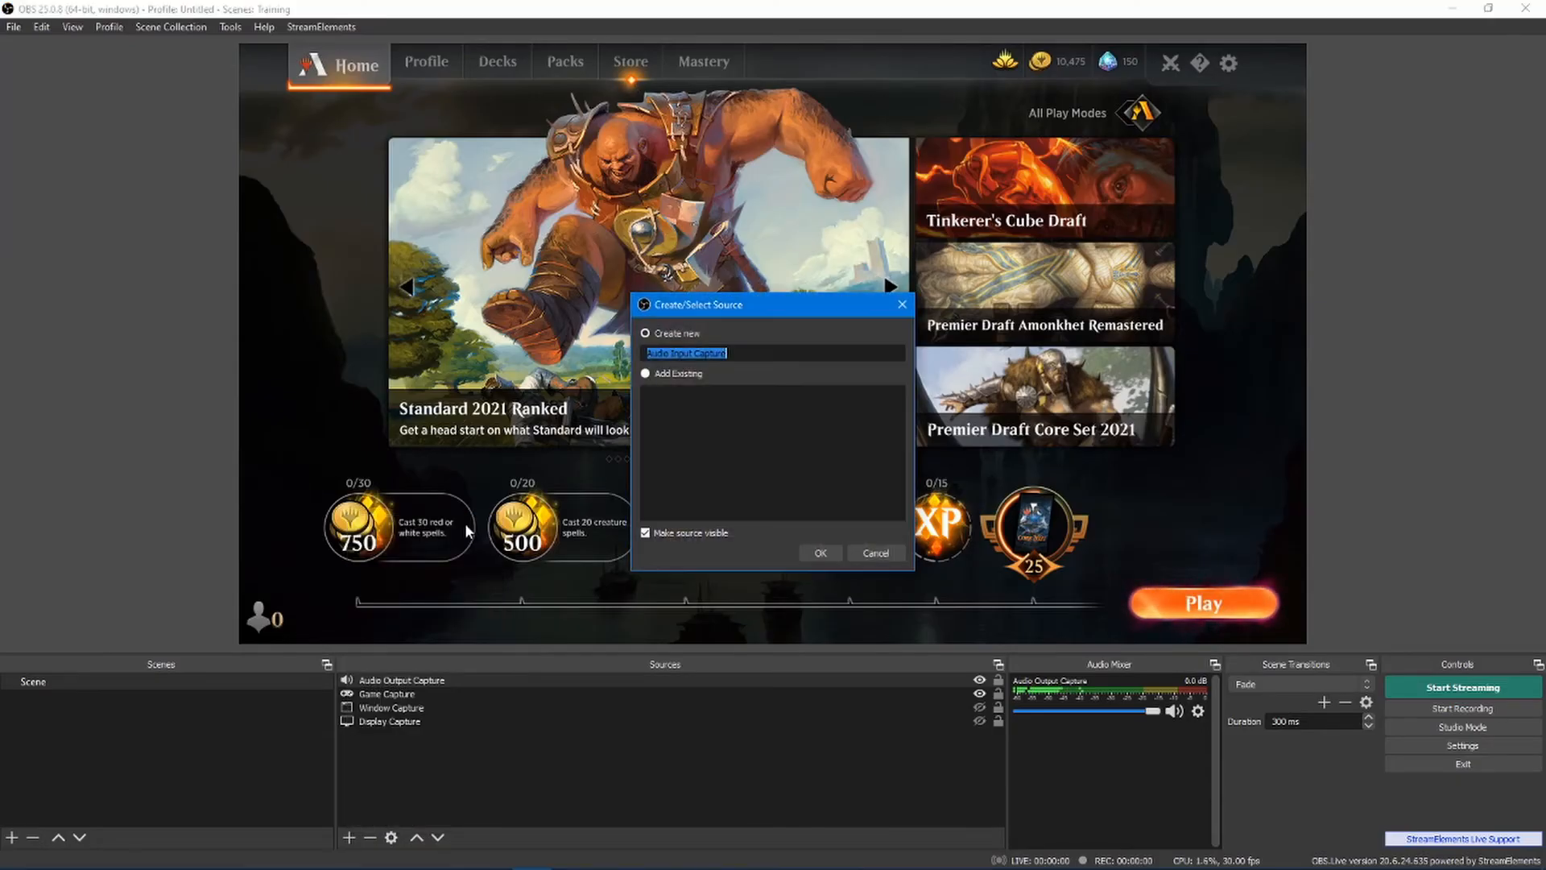
pyautogui.click(820, 552)
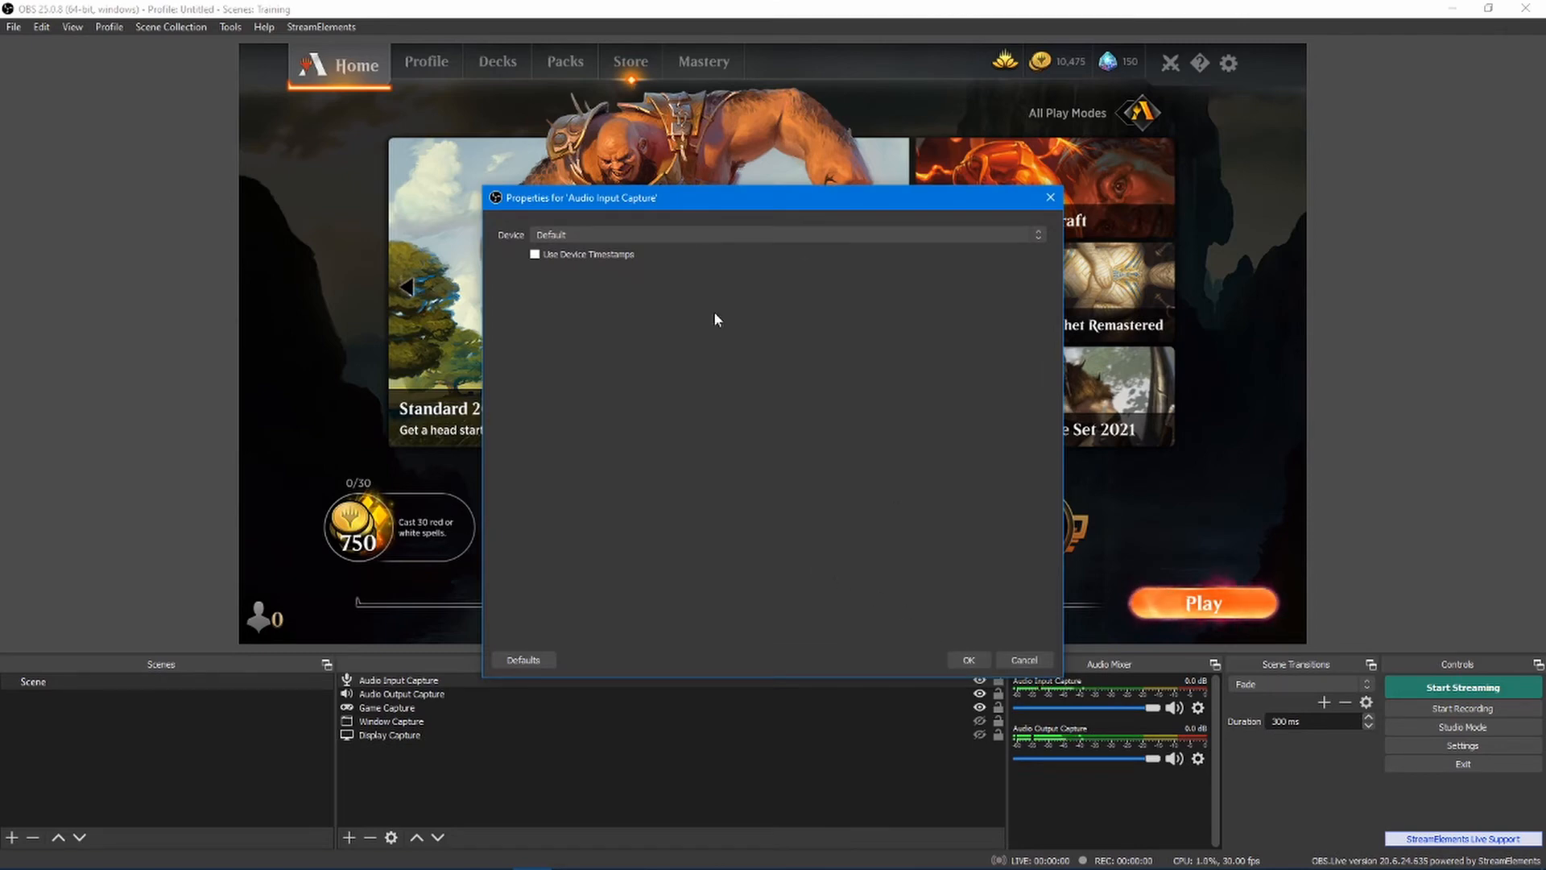
pyautogui.click(568, 234)
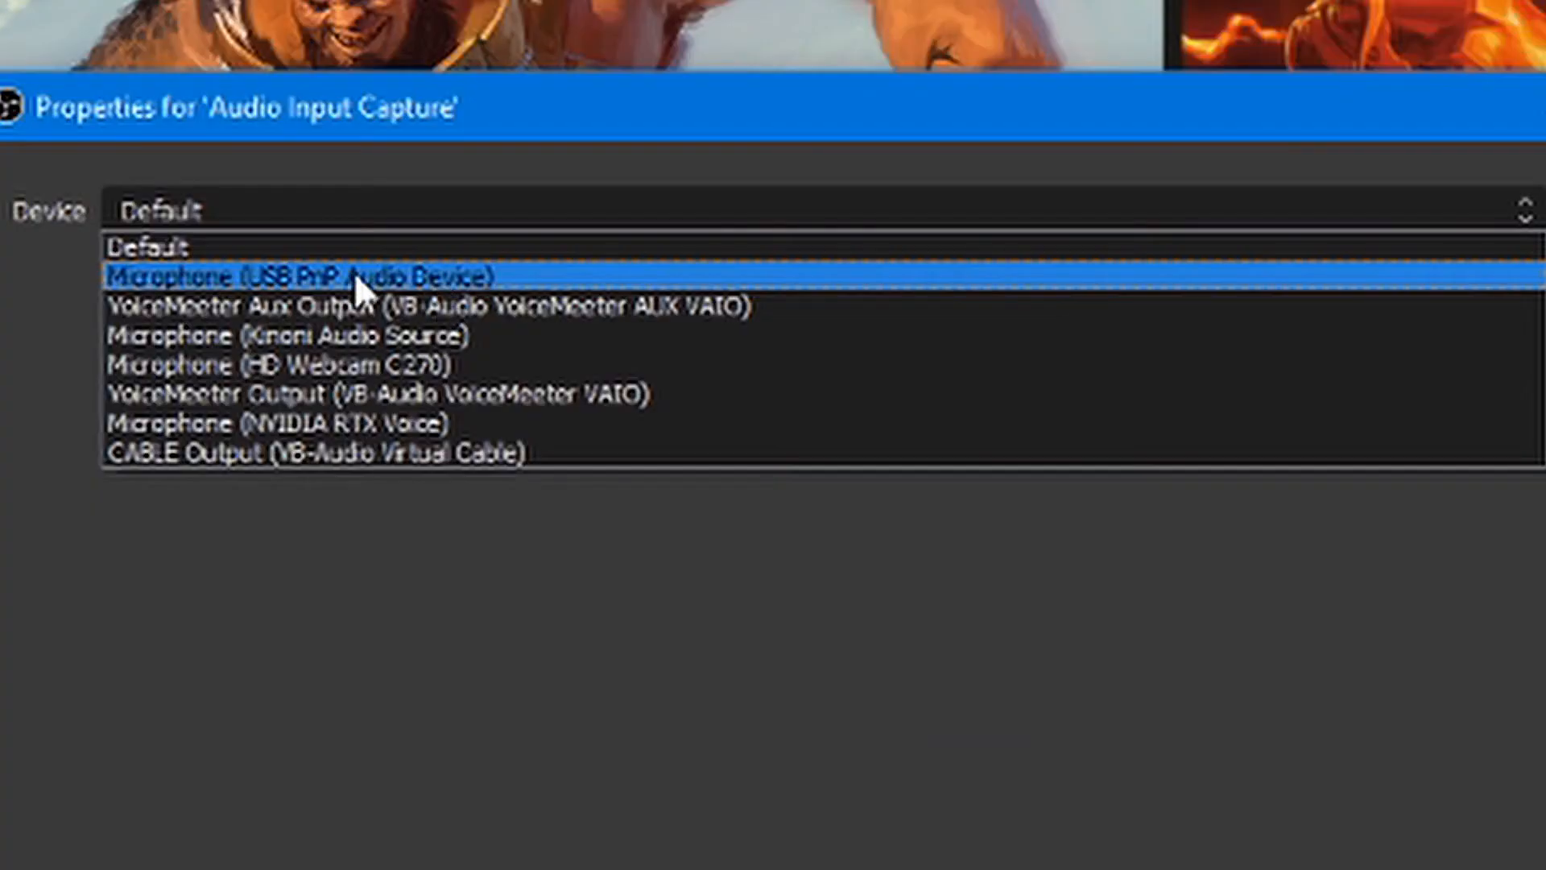
pyautogui.click(620, 257)
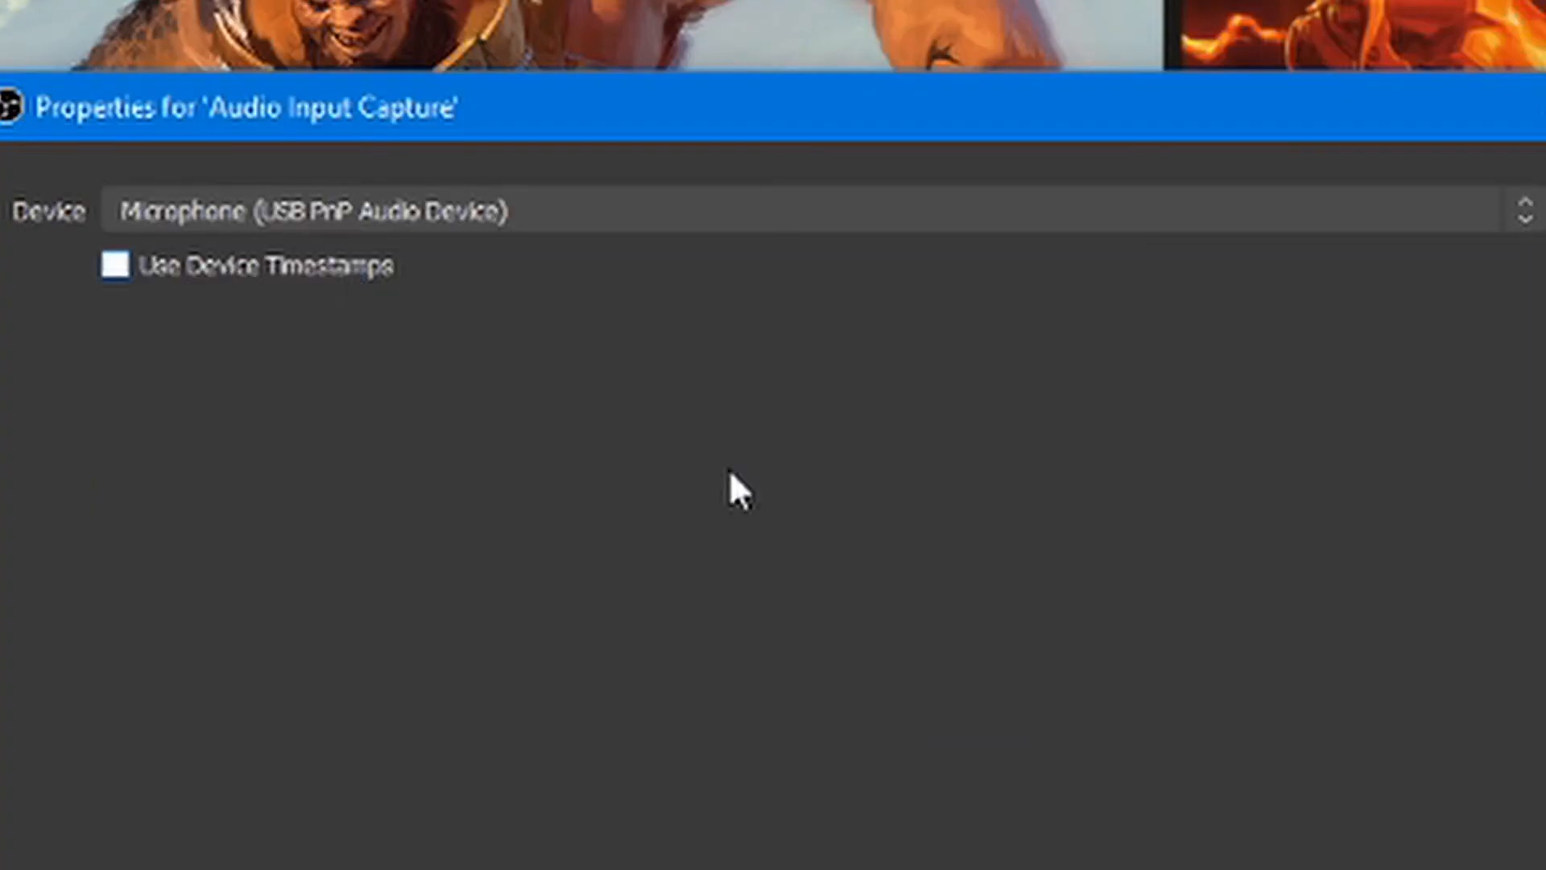
pyautogui.click(1545, 869)
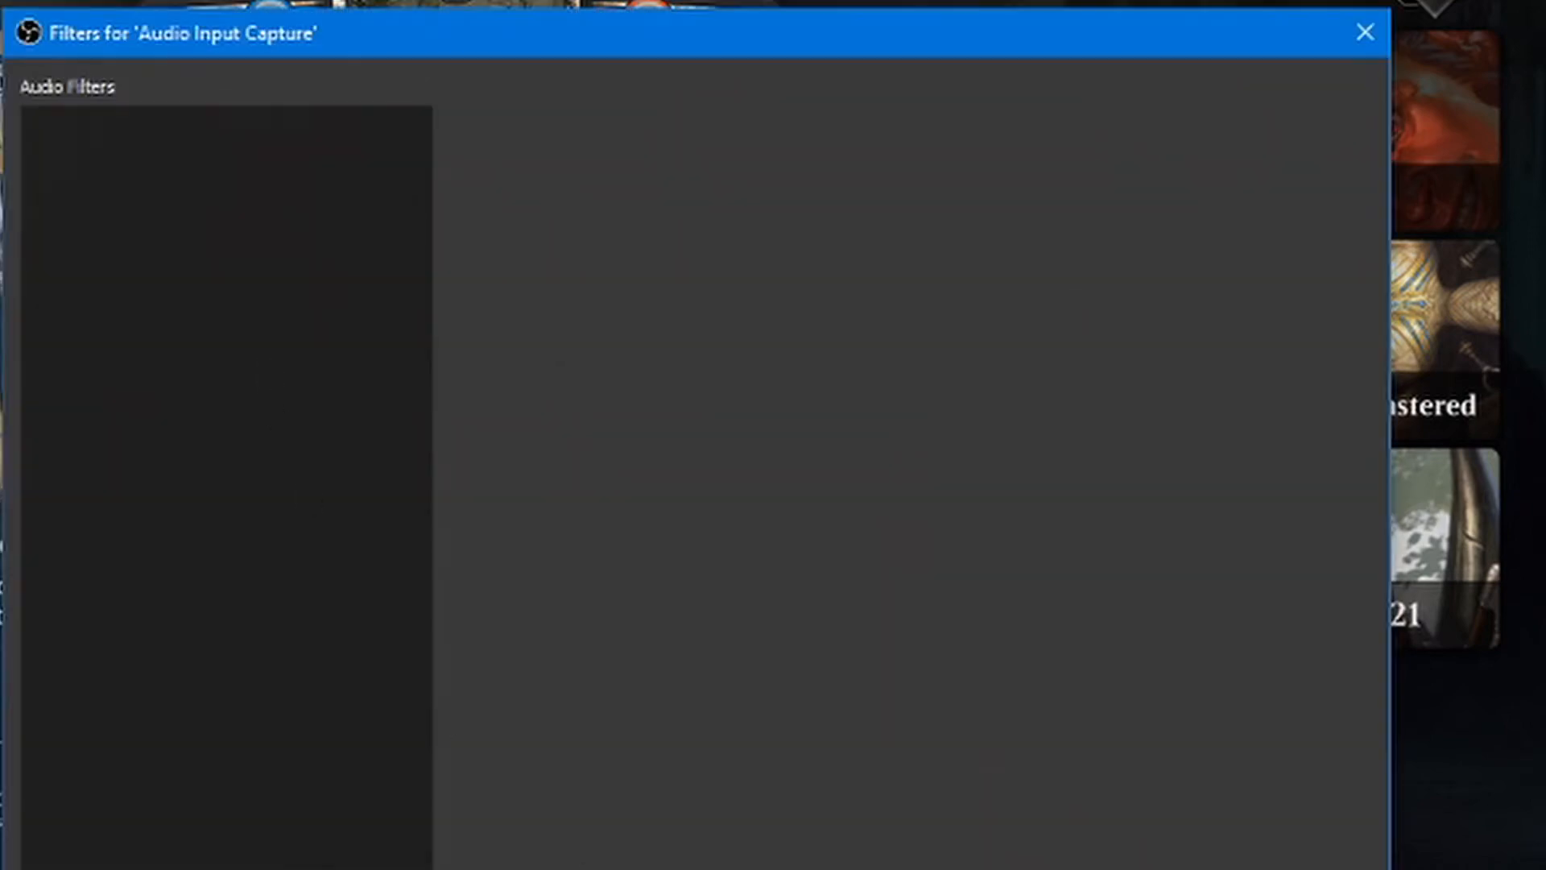
# Step: Add Noise Suppression and Noise Gate filters to the Audio Input Capture source under their default names
pyautogui.click(41, 869)
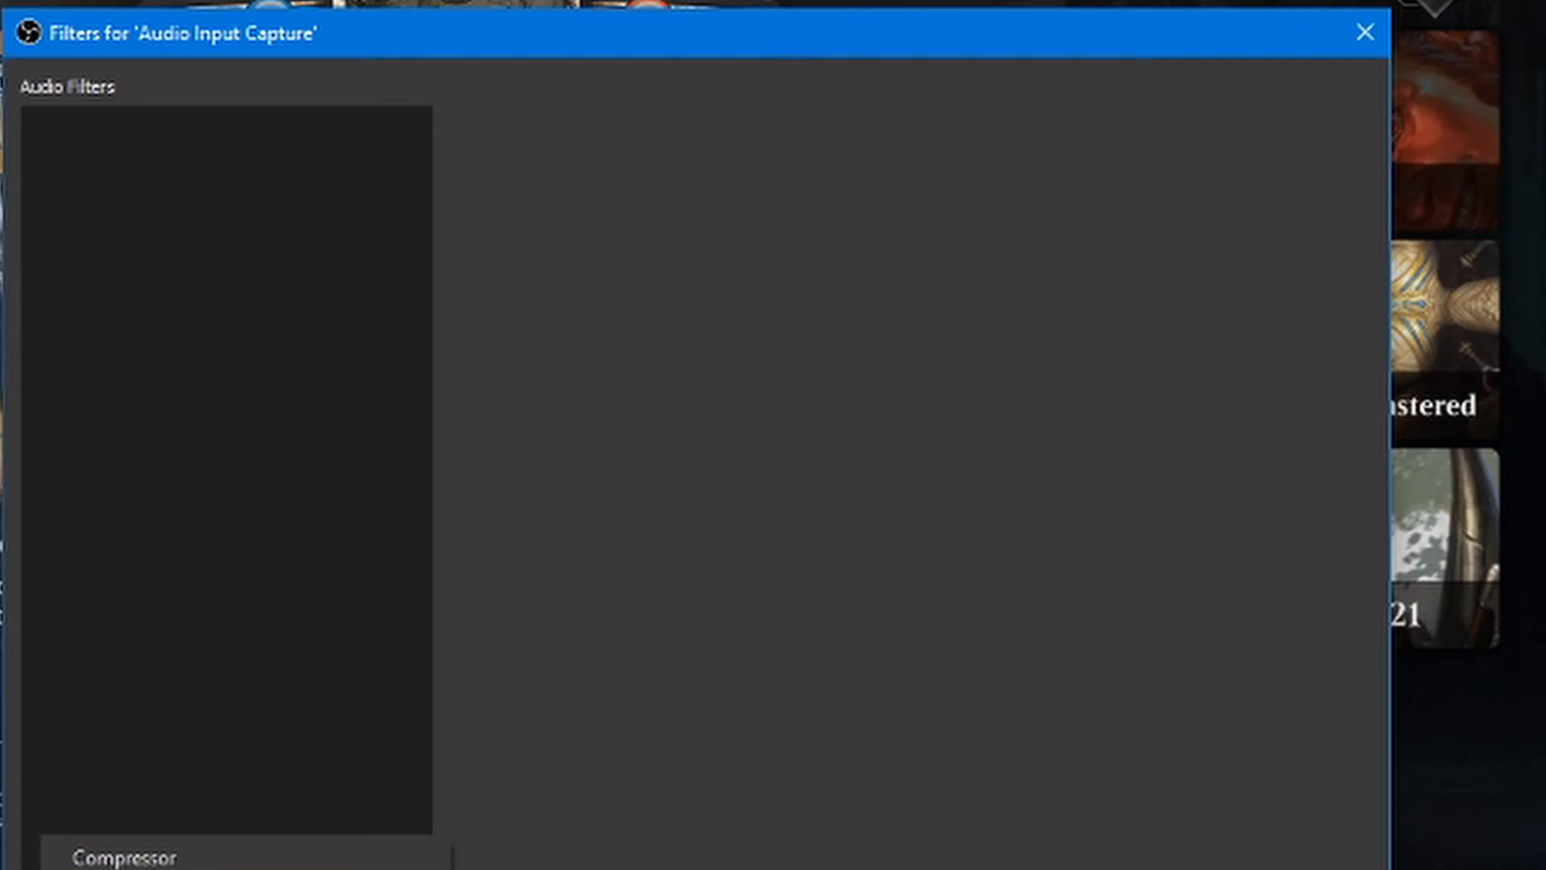
pyautogui.click(322, 868)
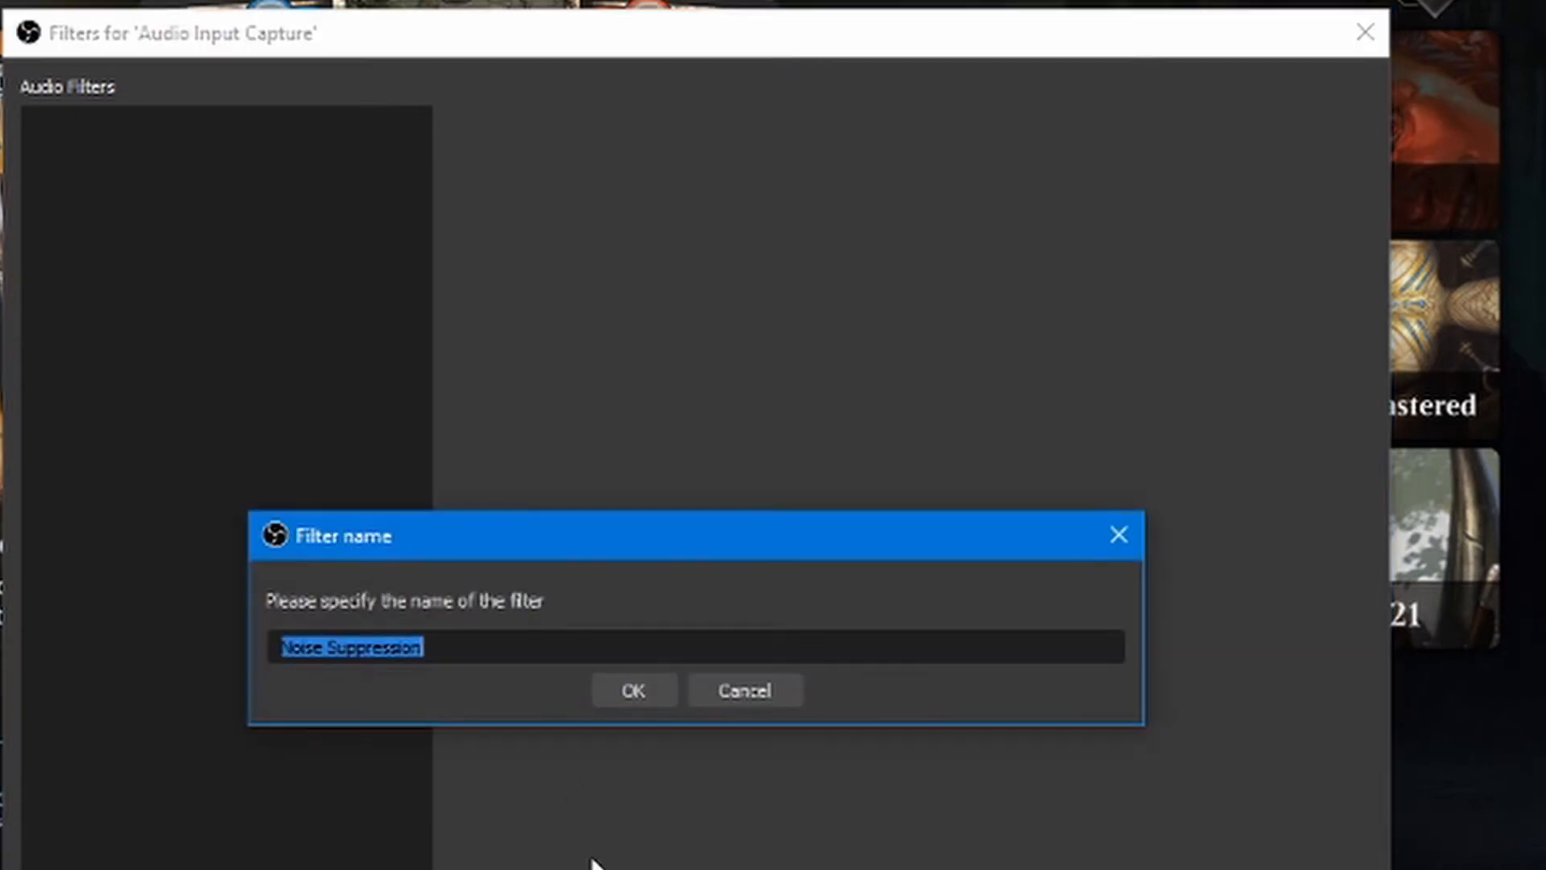
pyautogui.click(644, 688)
pyautogui.click(45, 869)
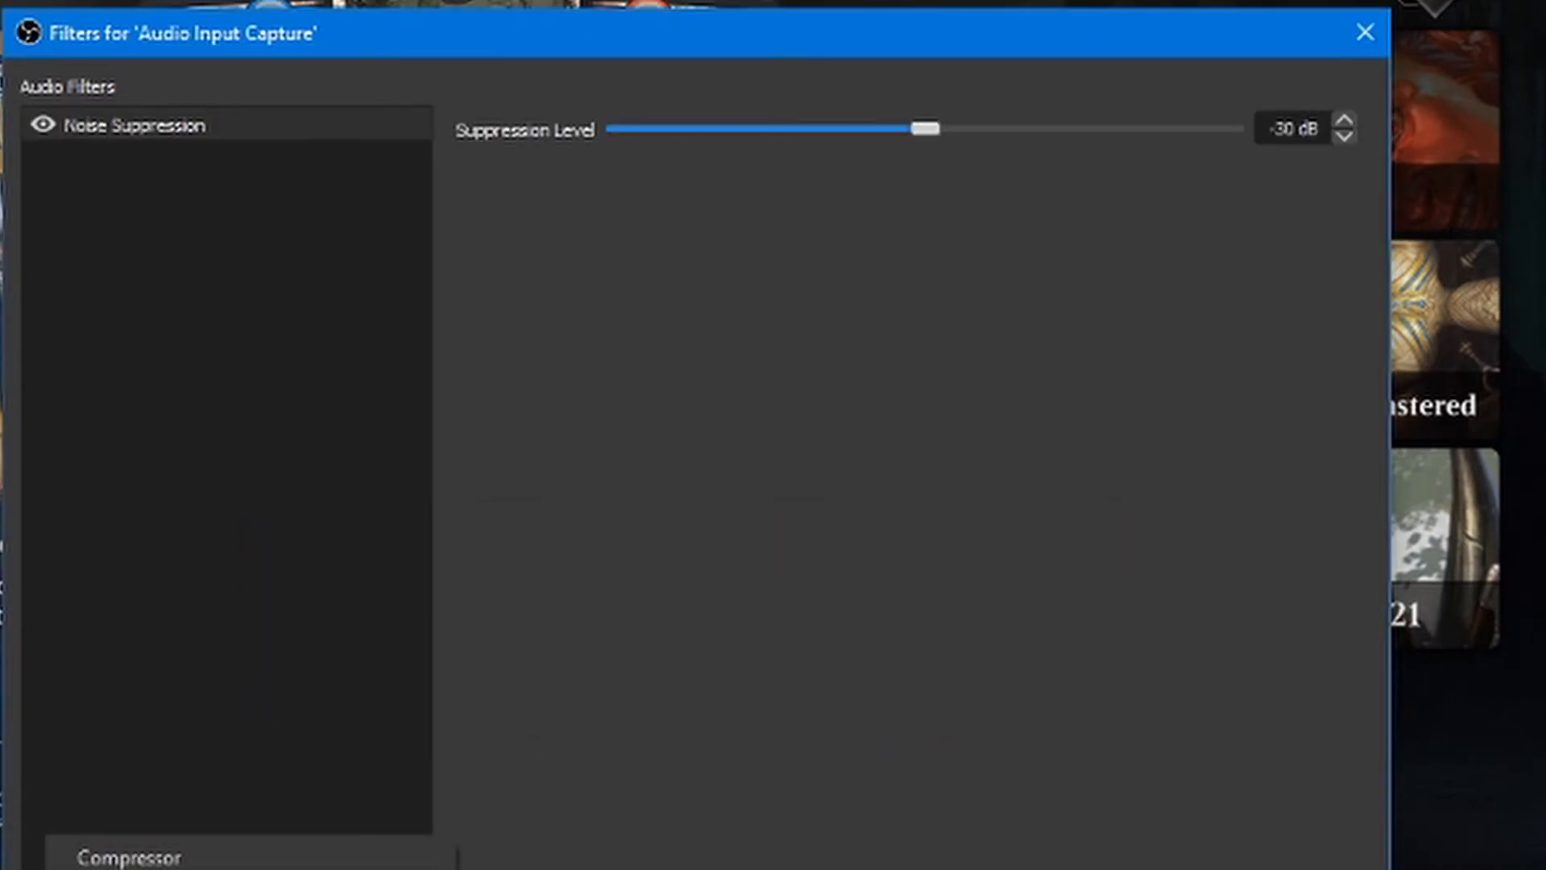
pyautogui.click(129, 868)
pyautogui.click(633, 693)
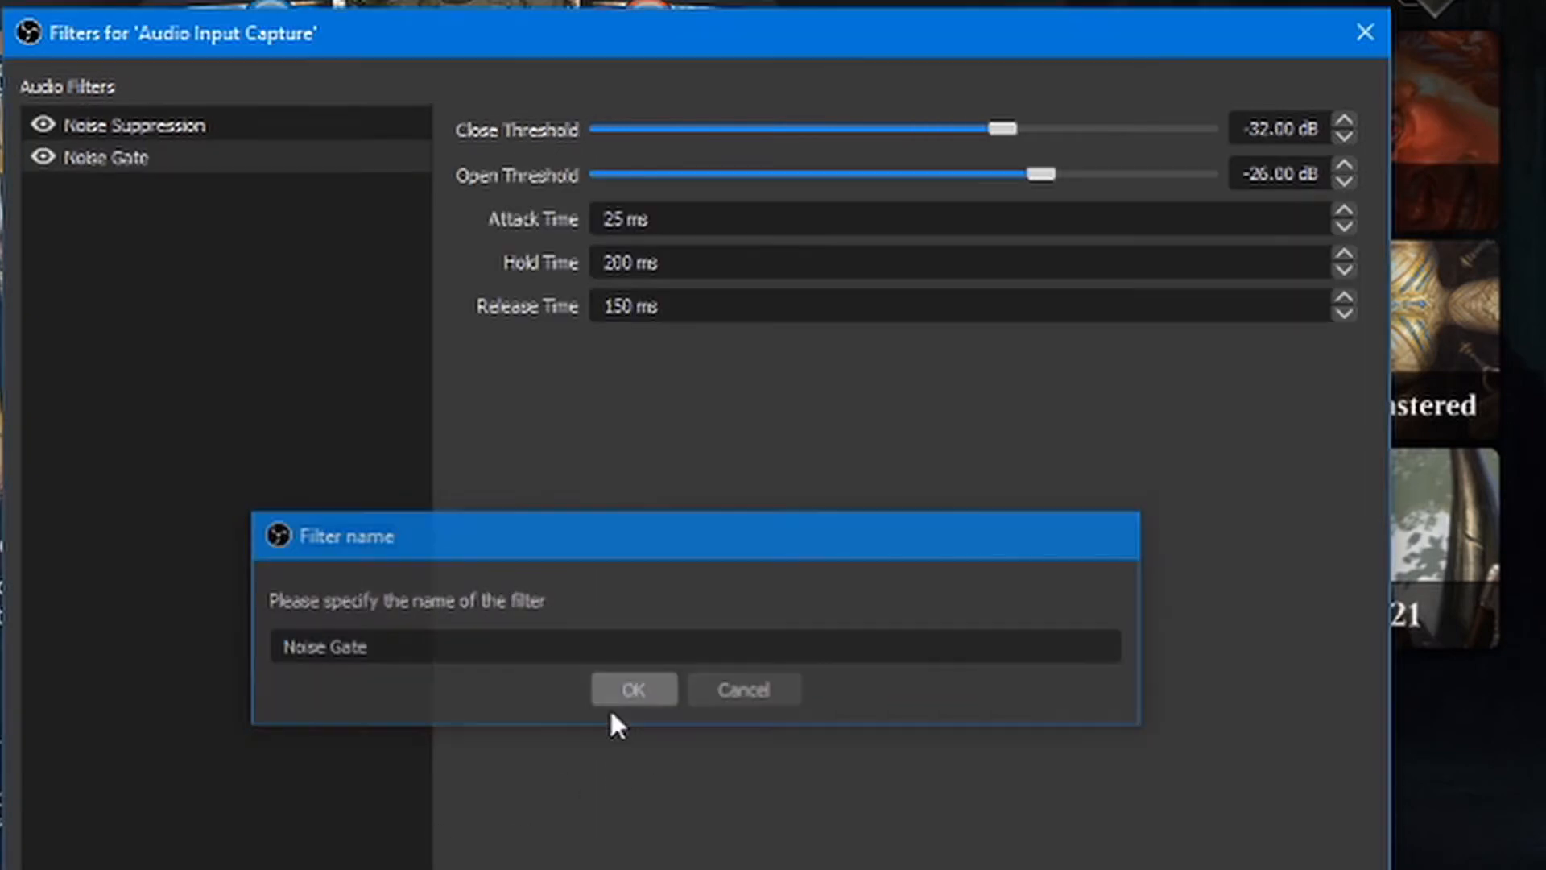
# Step: Add a Compressor filter to the Audio Input Capture source under its default name
pyautogui.click(46, 868)
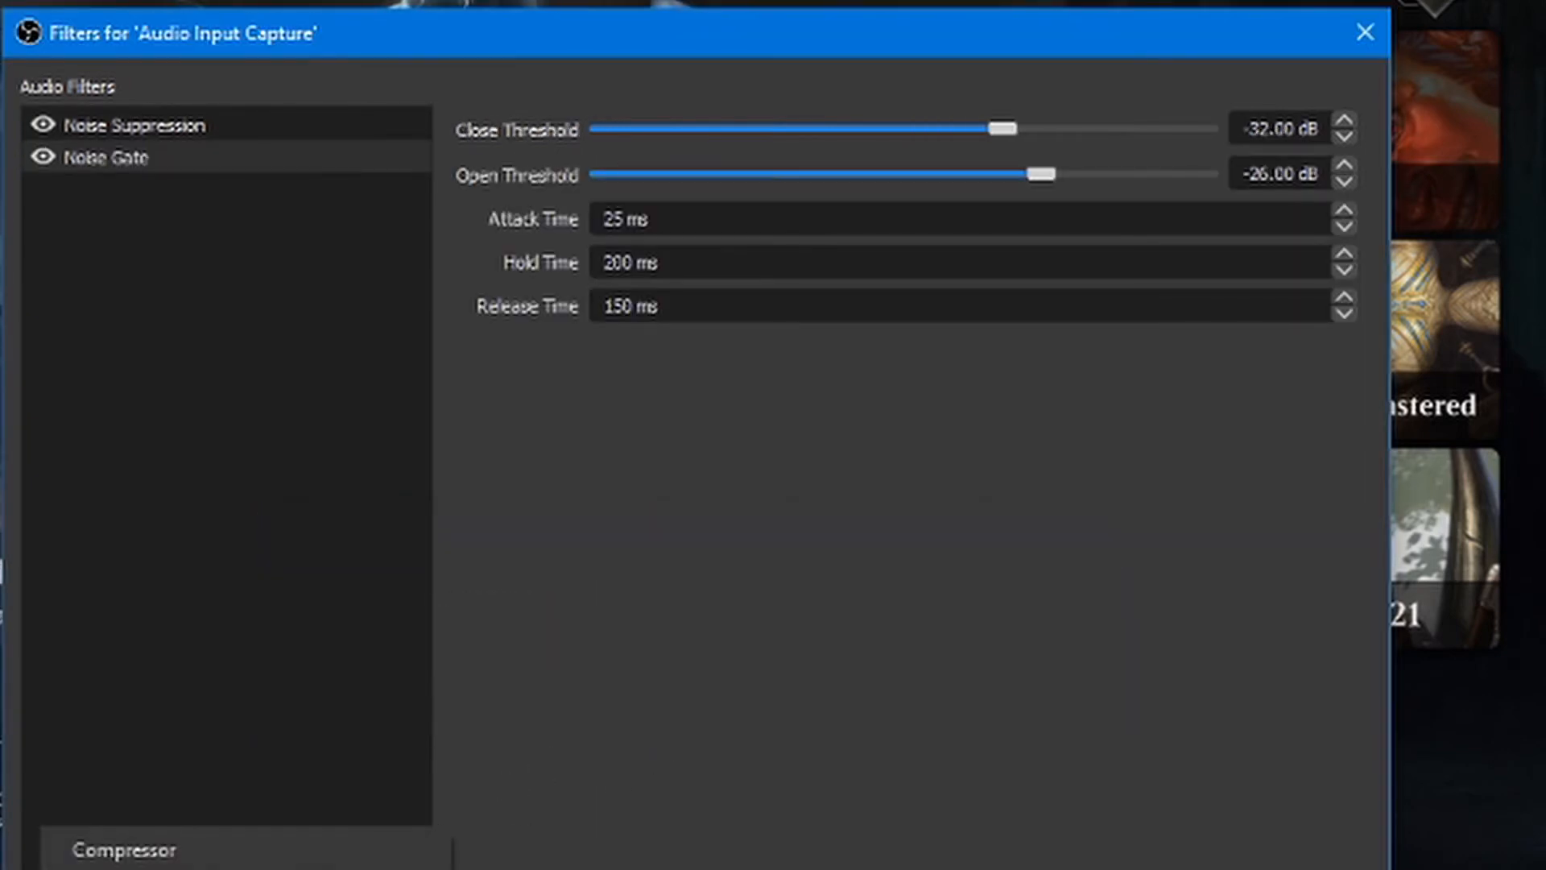
pyautogui.click(153, 862)
pyautogui.click(633, 692)
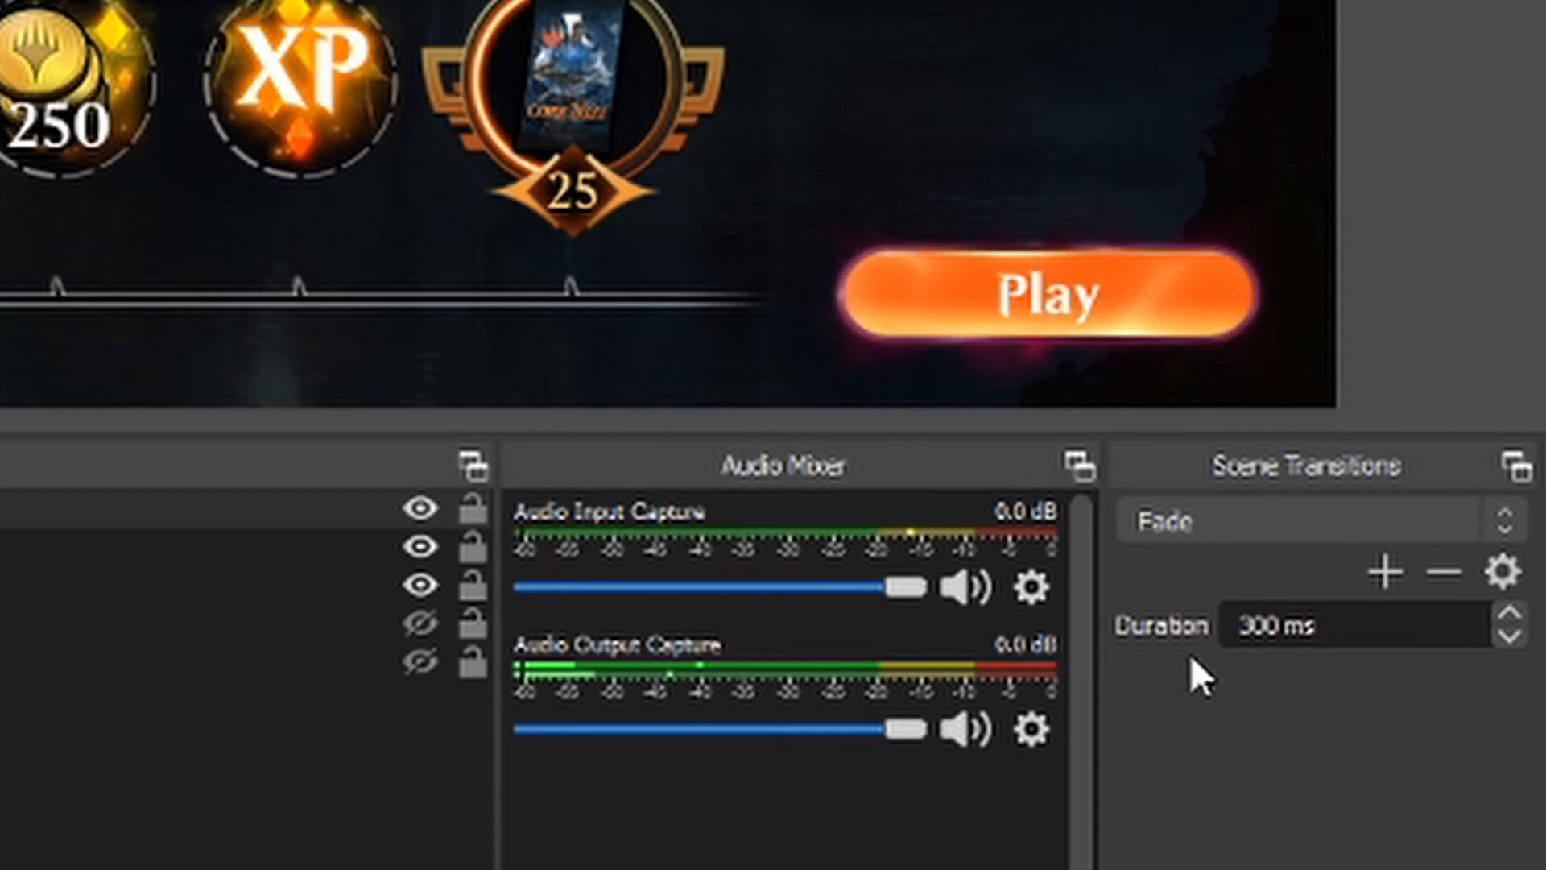
# Step: View the Audio Input Capture filters from its audio mixer options, and close them without changes
pyautogui.click(1029, 586)
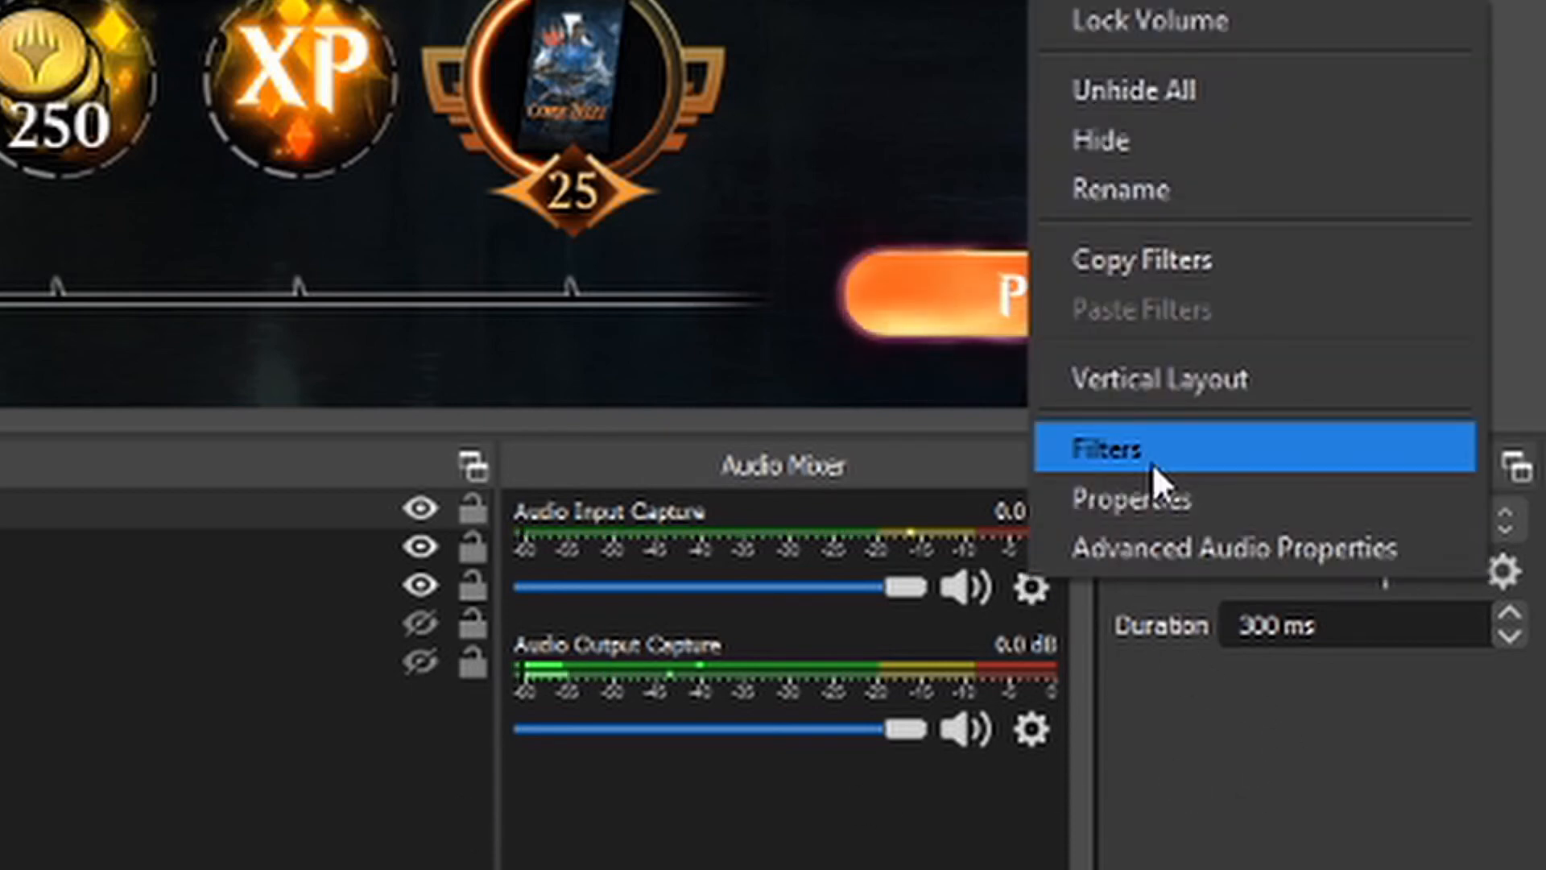
pyautogui.click(1152, 458)
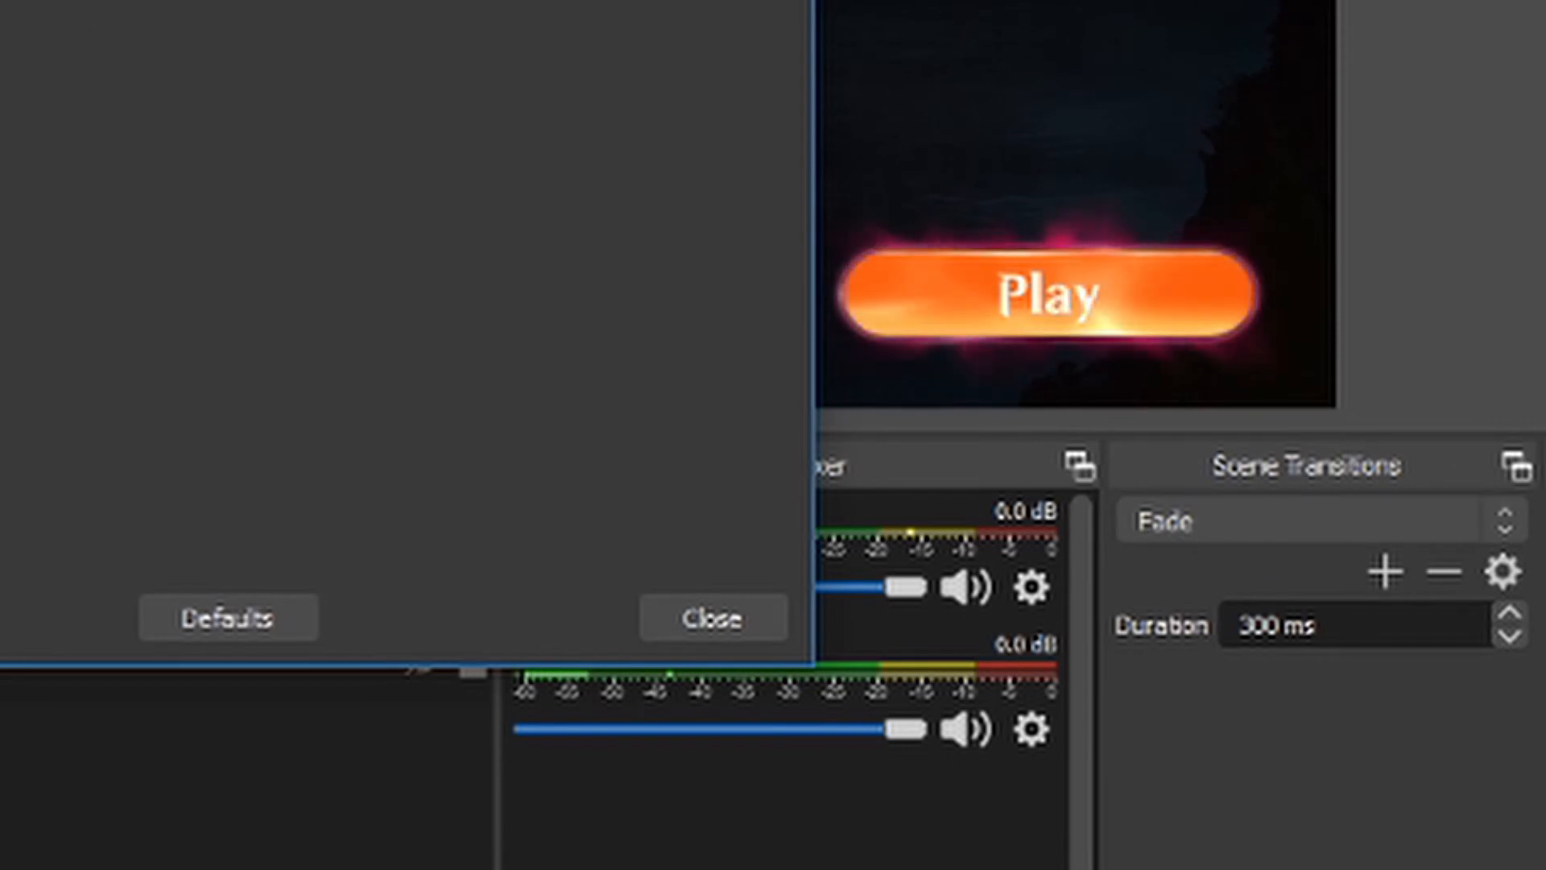
pyautogui.click(728, 631)
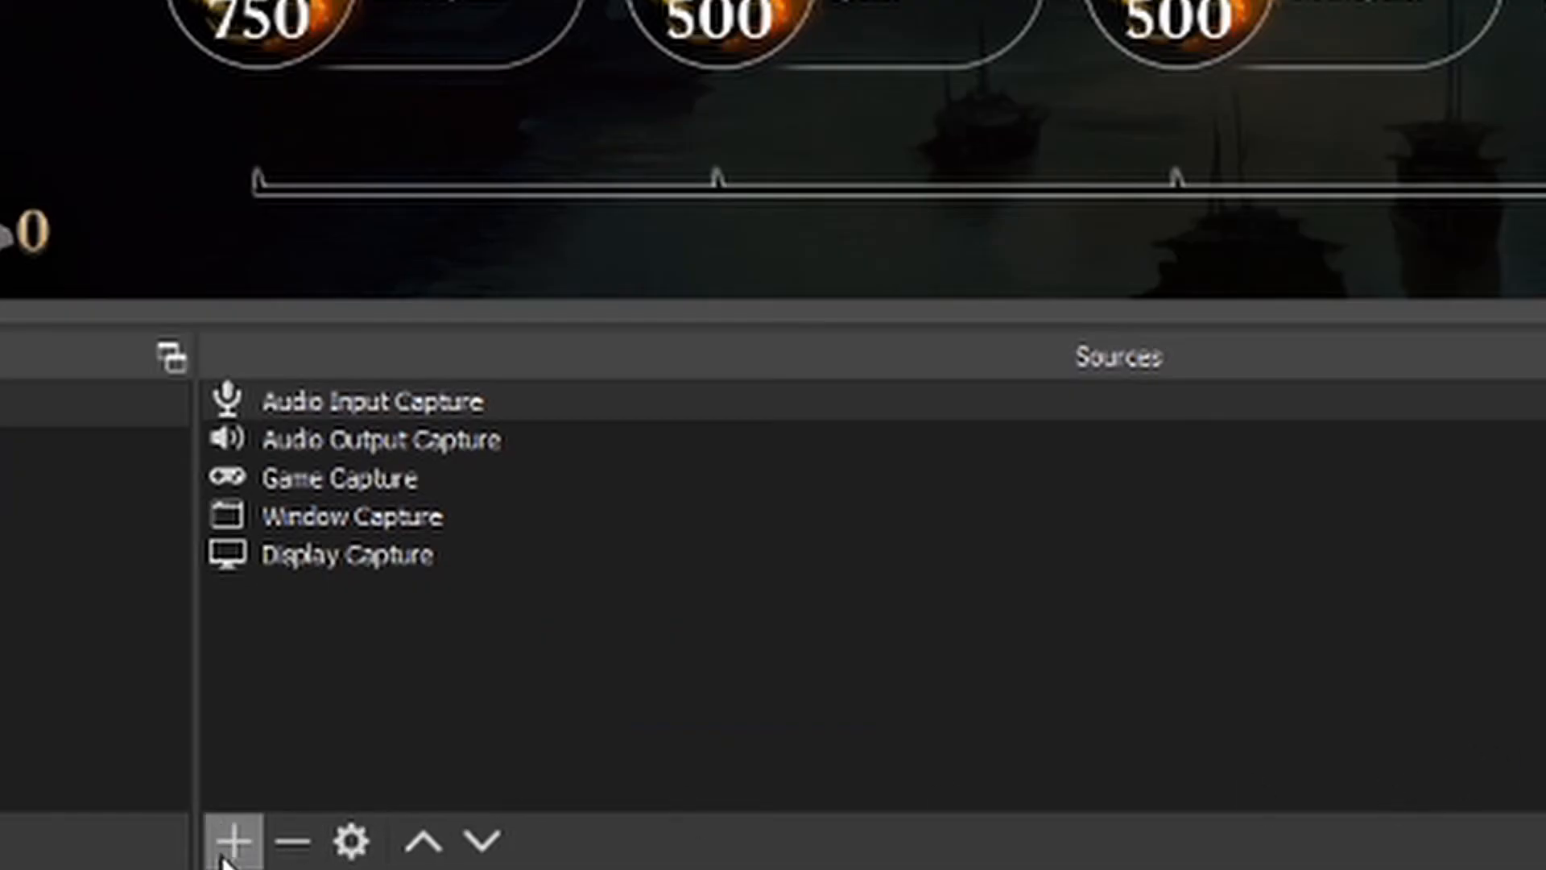
# Step: Add a Video Capture Device source using Logitech HD Webcam C270, and check the webcam's video configuration without saving
pyautogui.click(236, 846)
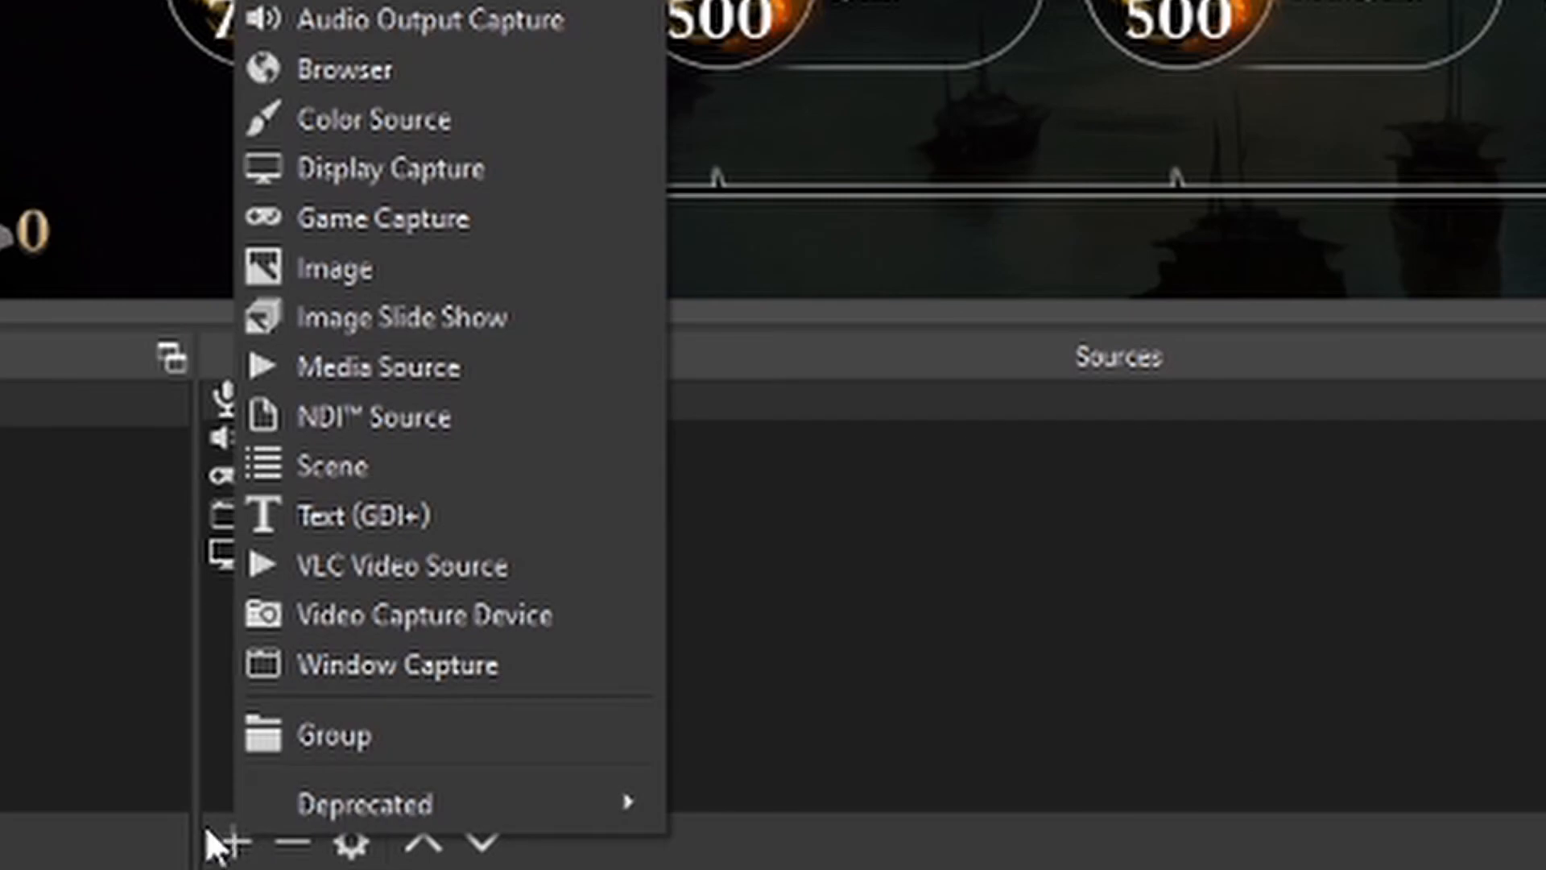
pyautogui.click(414, 616)
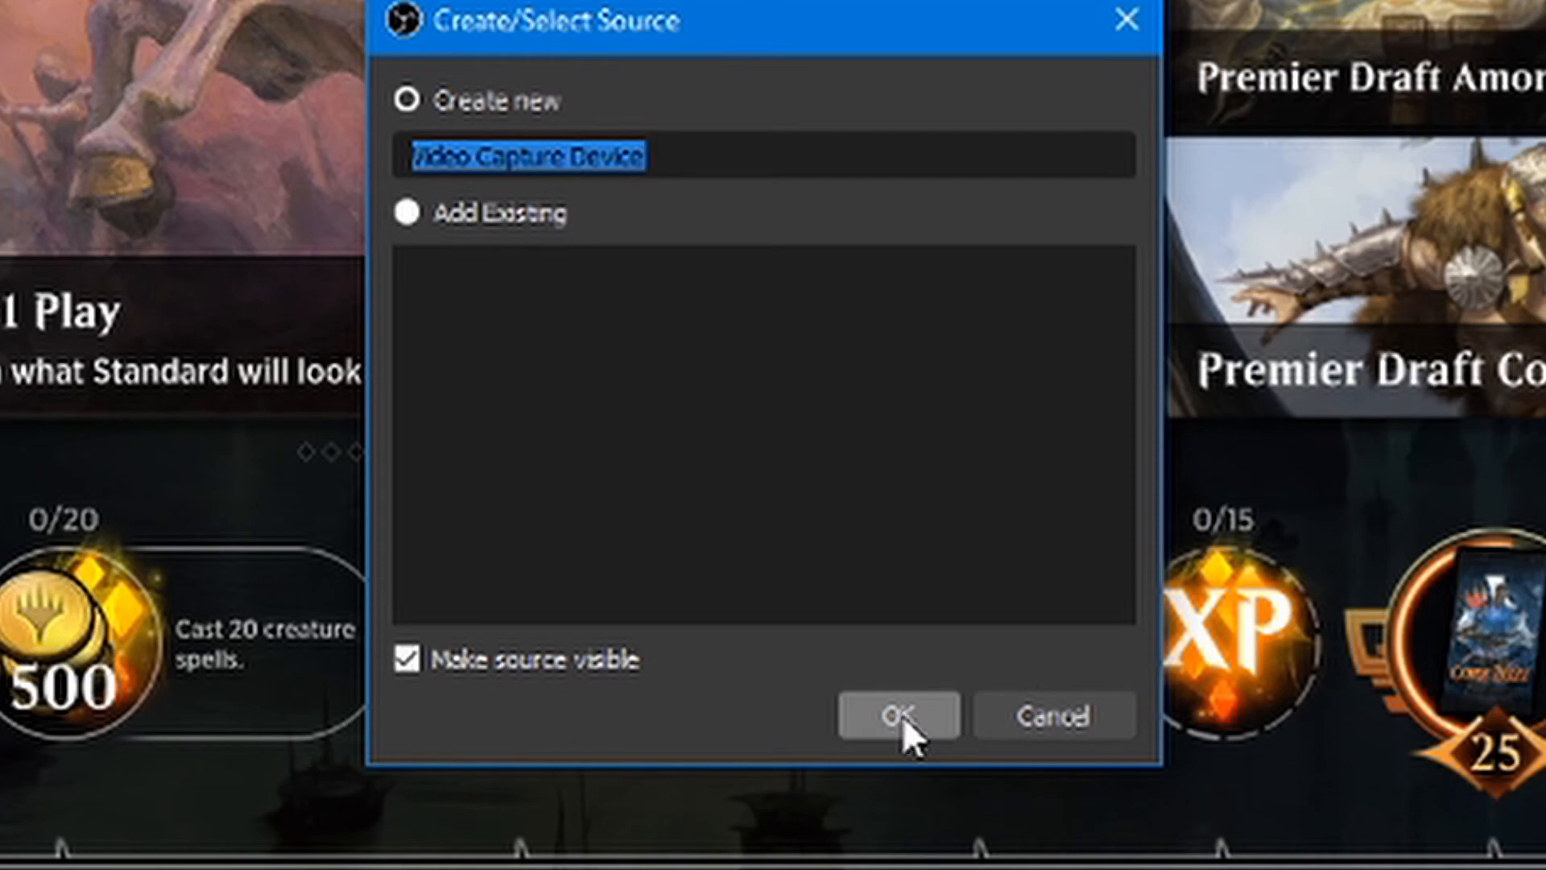
pyautogui.click(900, 715)
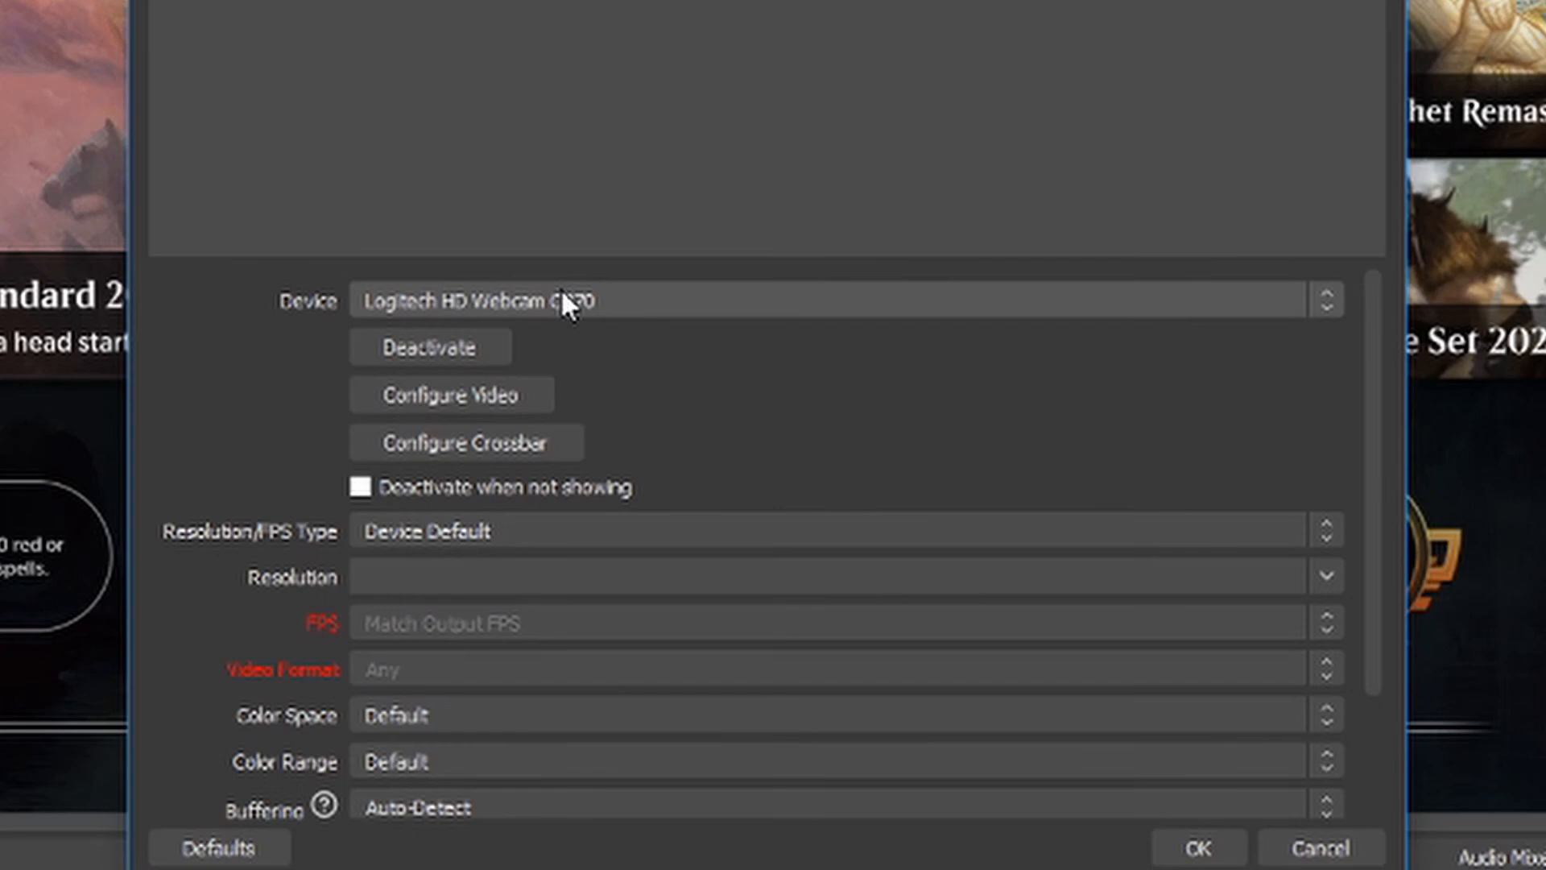
pyautogui.click(505, 309)
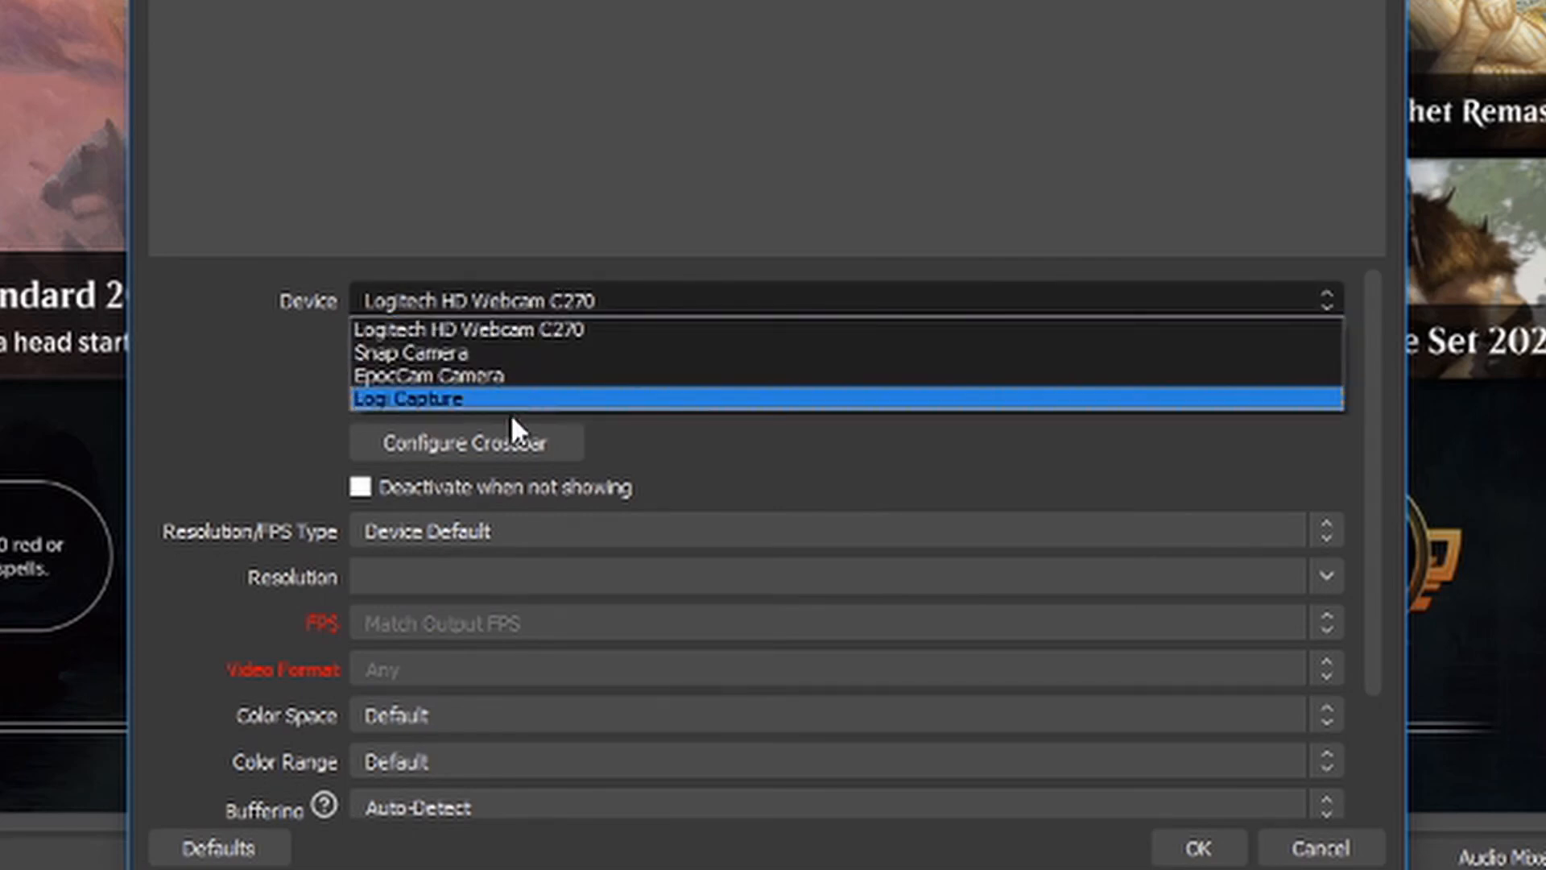
pyautogui.click(515, 328)
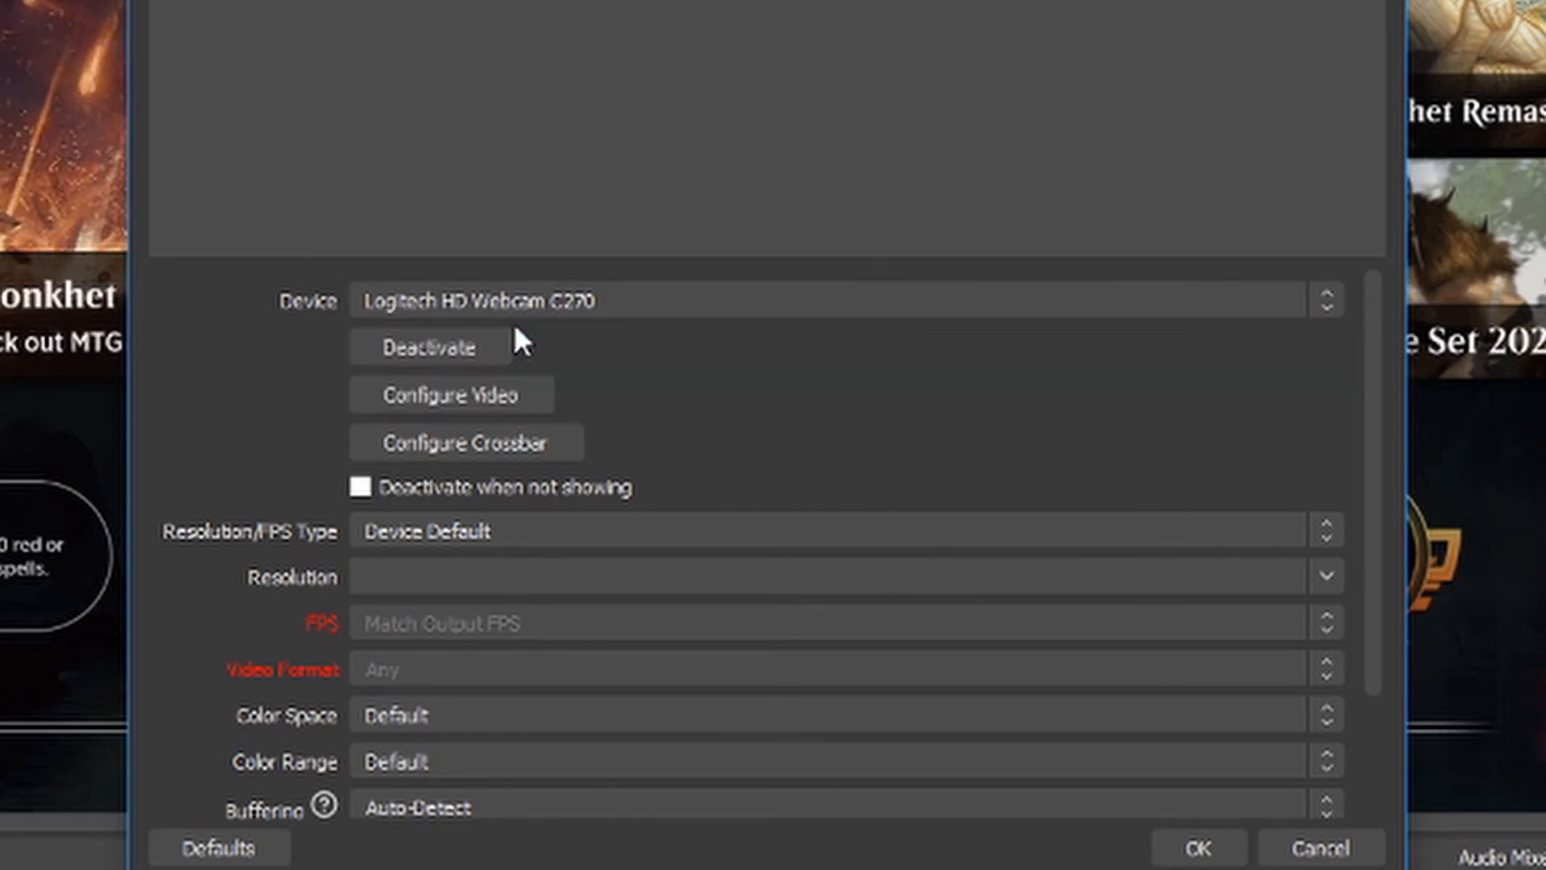
pyautogui.click(447, 399)
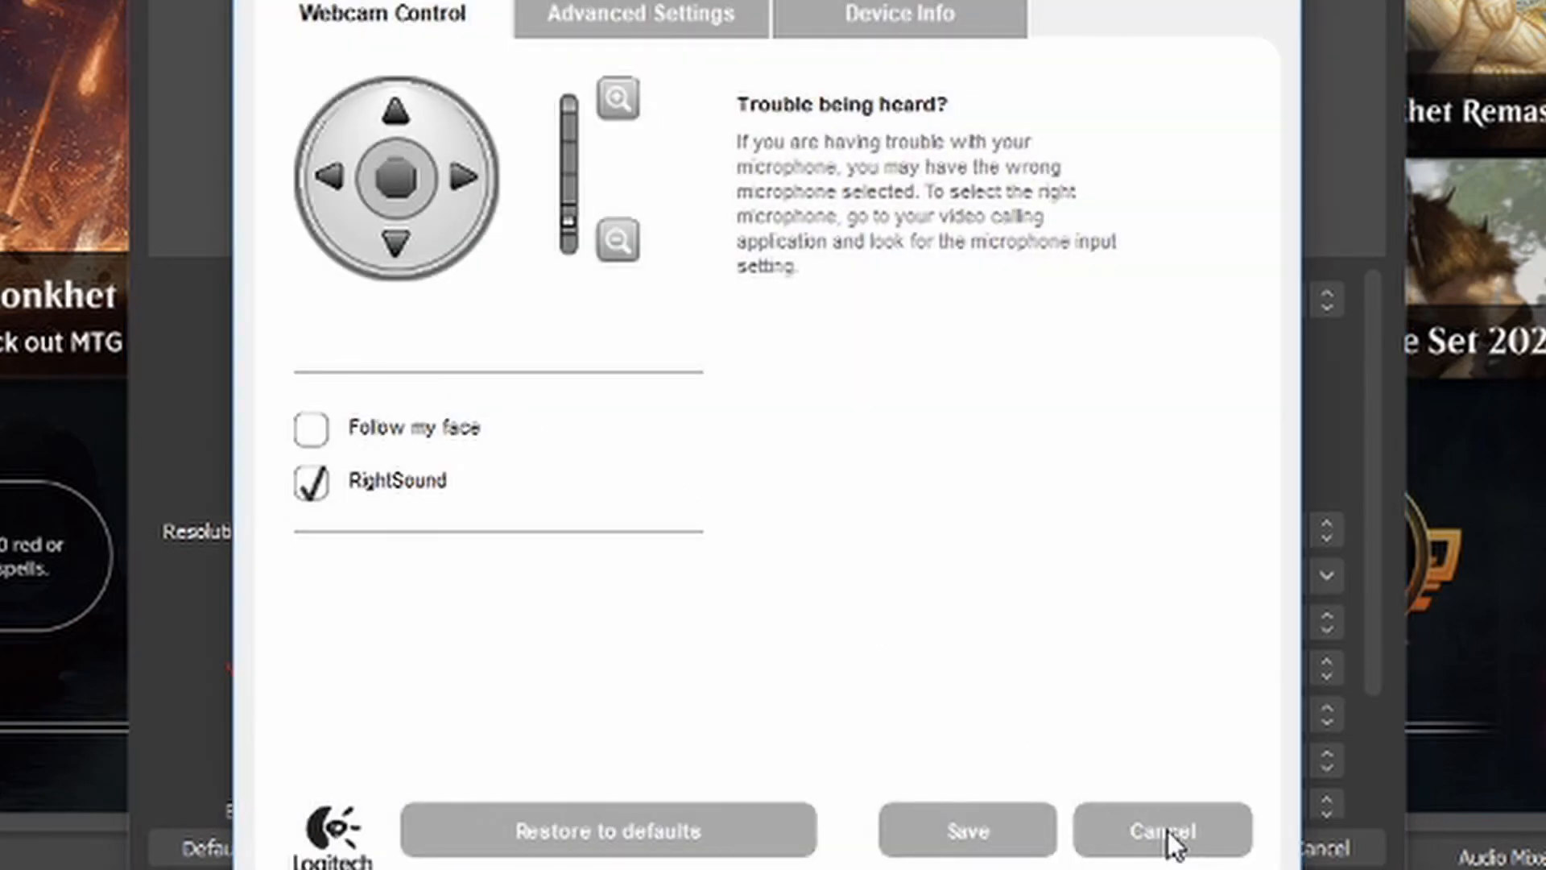
pyautogui.click(1167, 830)
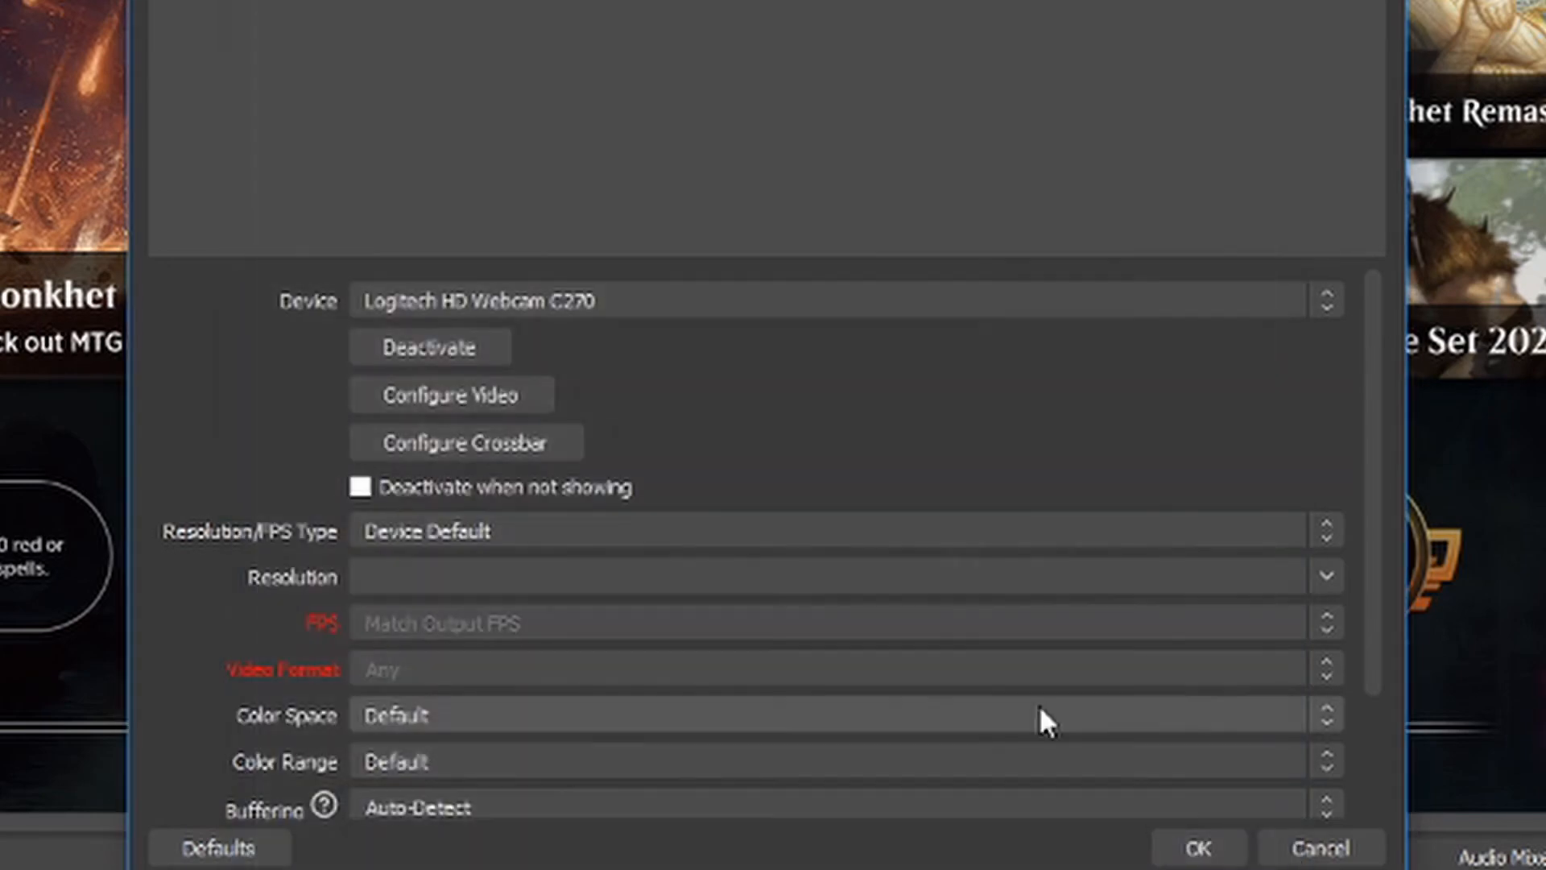
# Step: Set the webcam's Resolution/FPS Type to Custom, with a 1280x720 resolution and Highest FPS
pyautogui.click(464, 531)
pyautogui.click(408, 583)
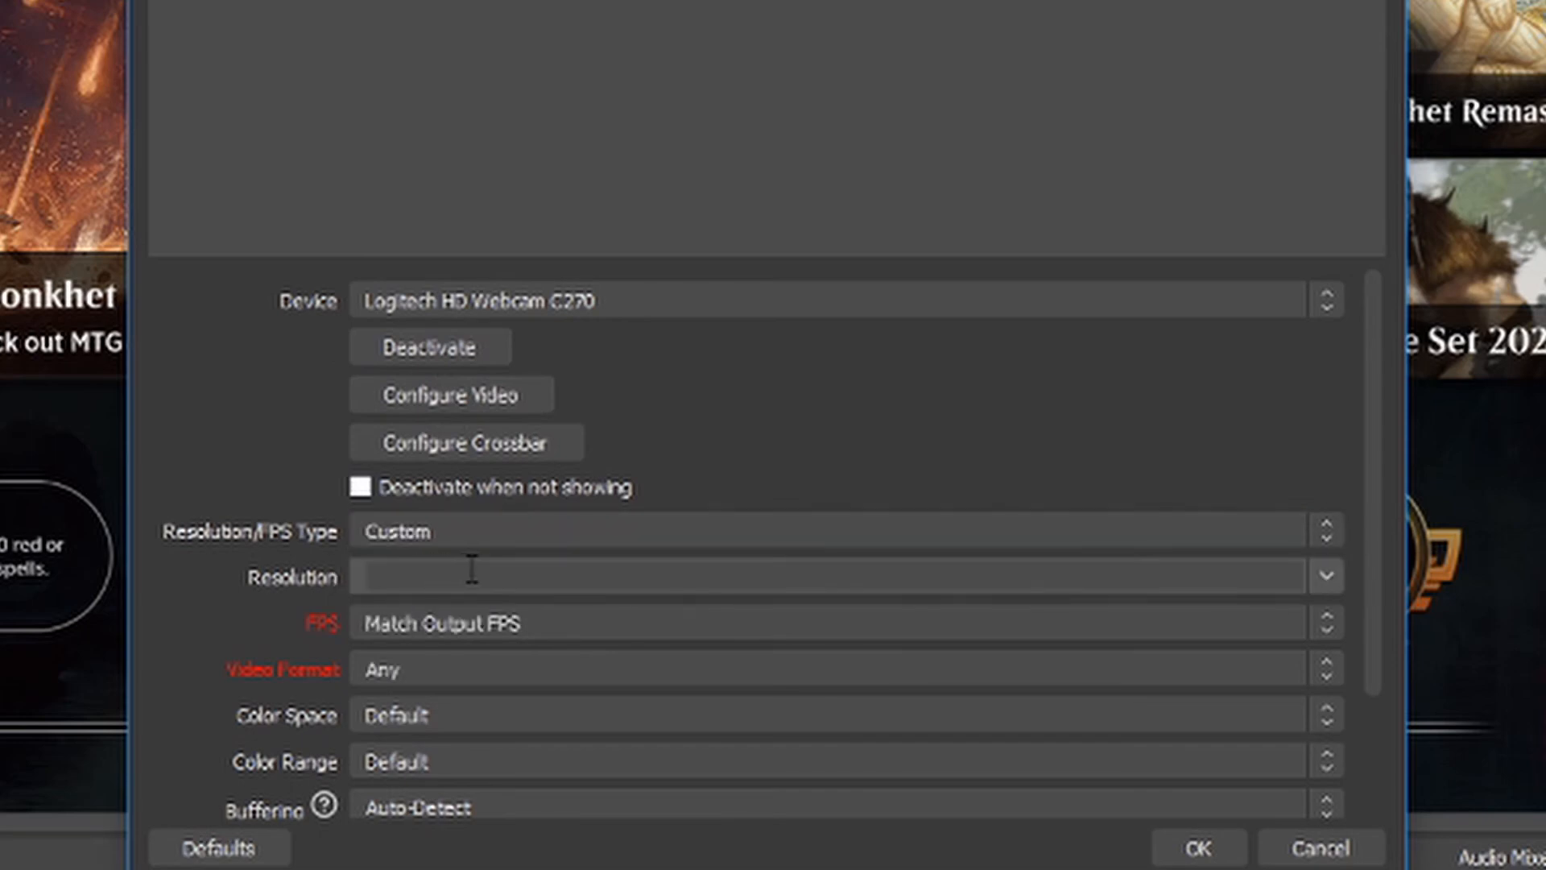
pyautogui.click(1324, 581)
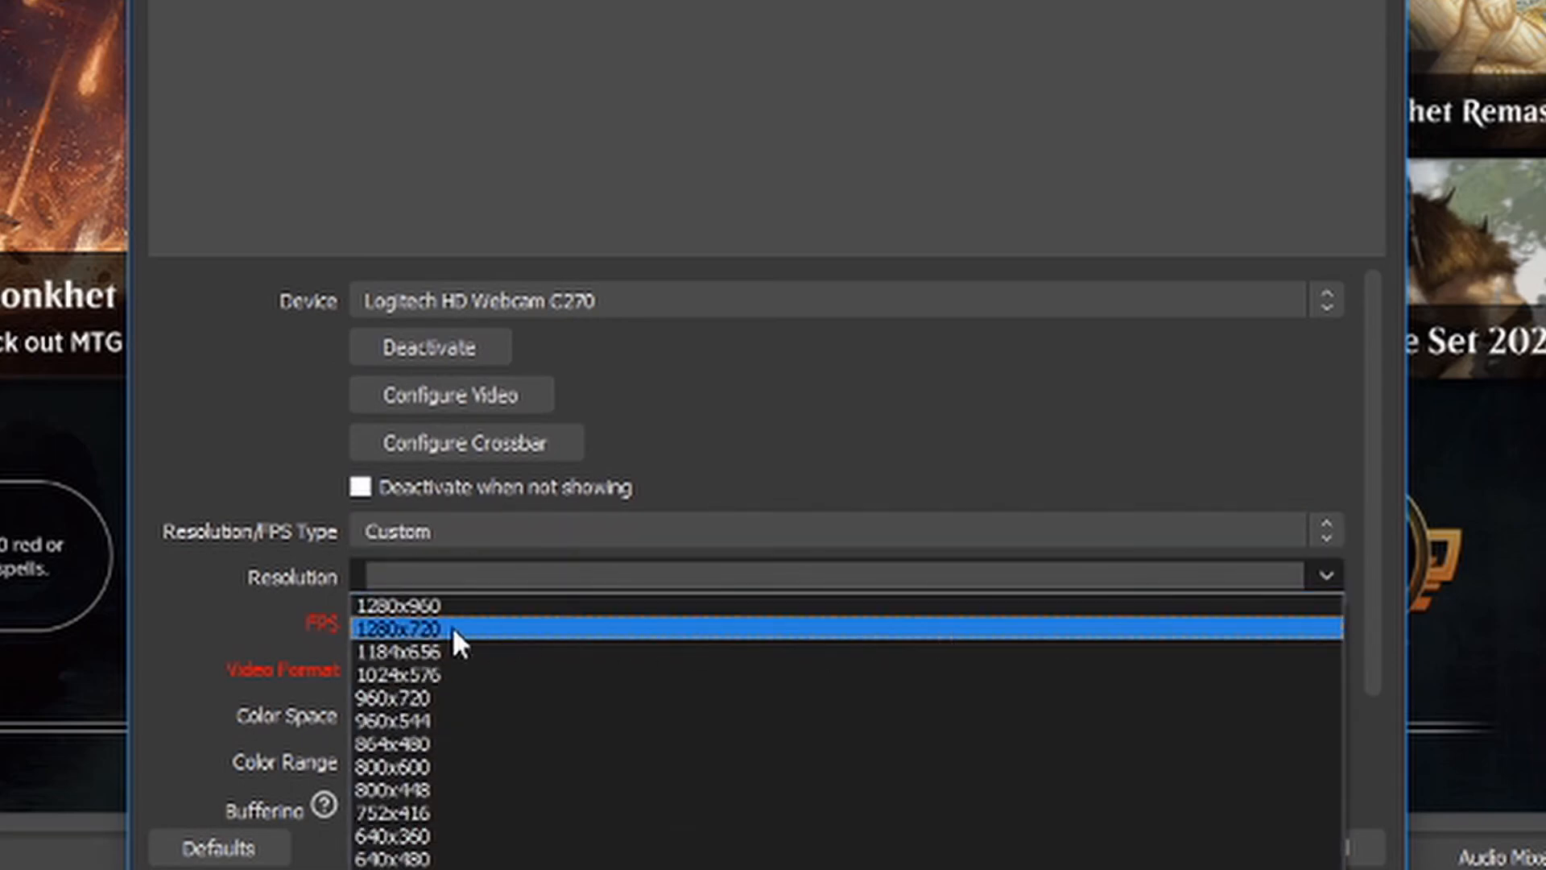
pyautogui.click(390, 628)
pyautogui.click(558, 623)
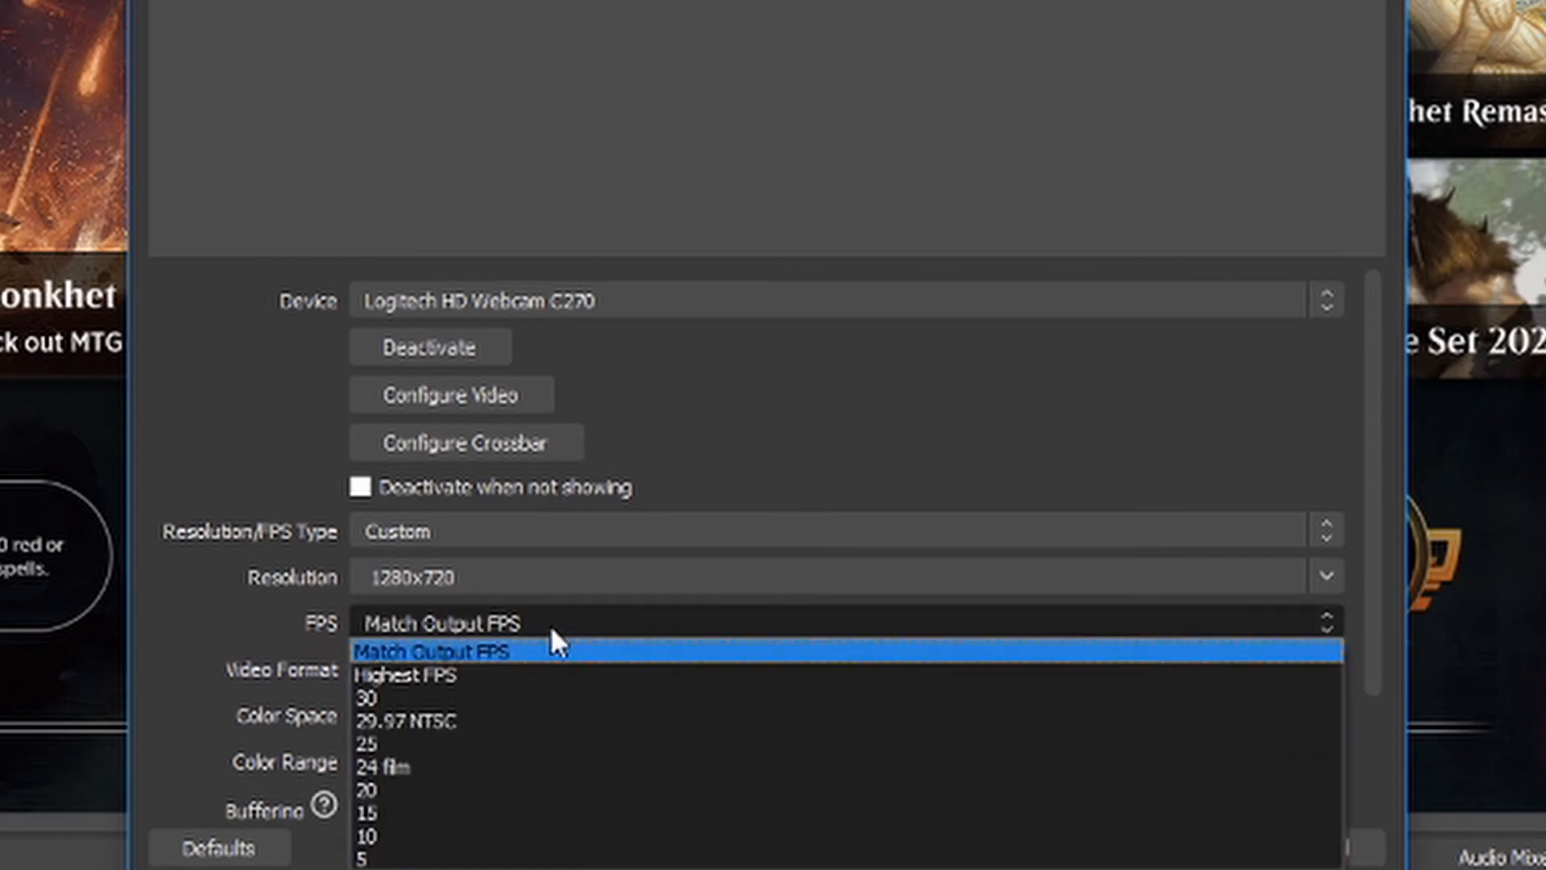
pyautogui.click(451, 675)
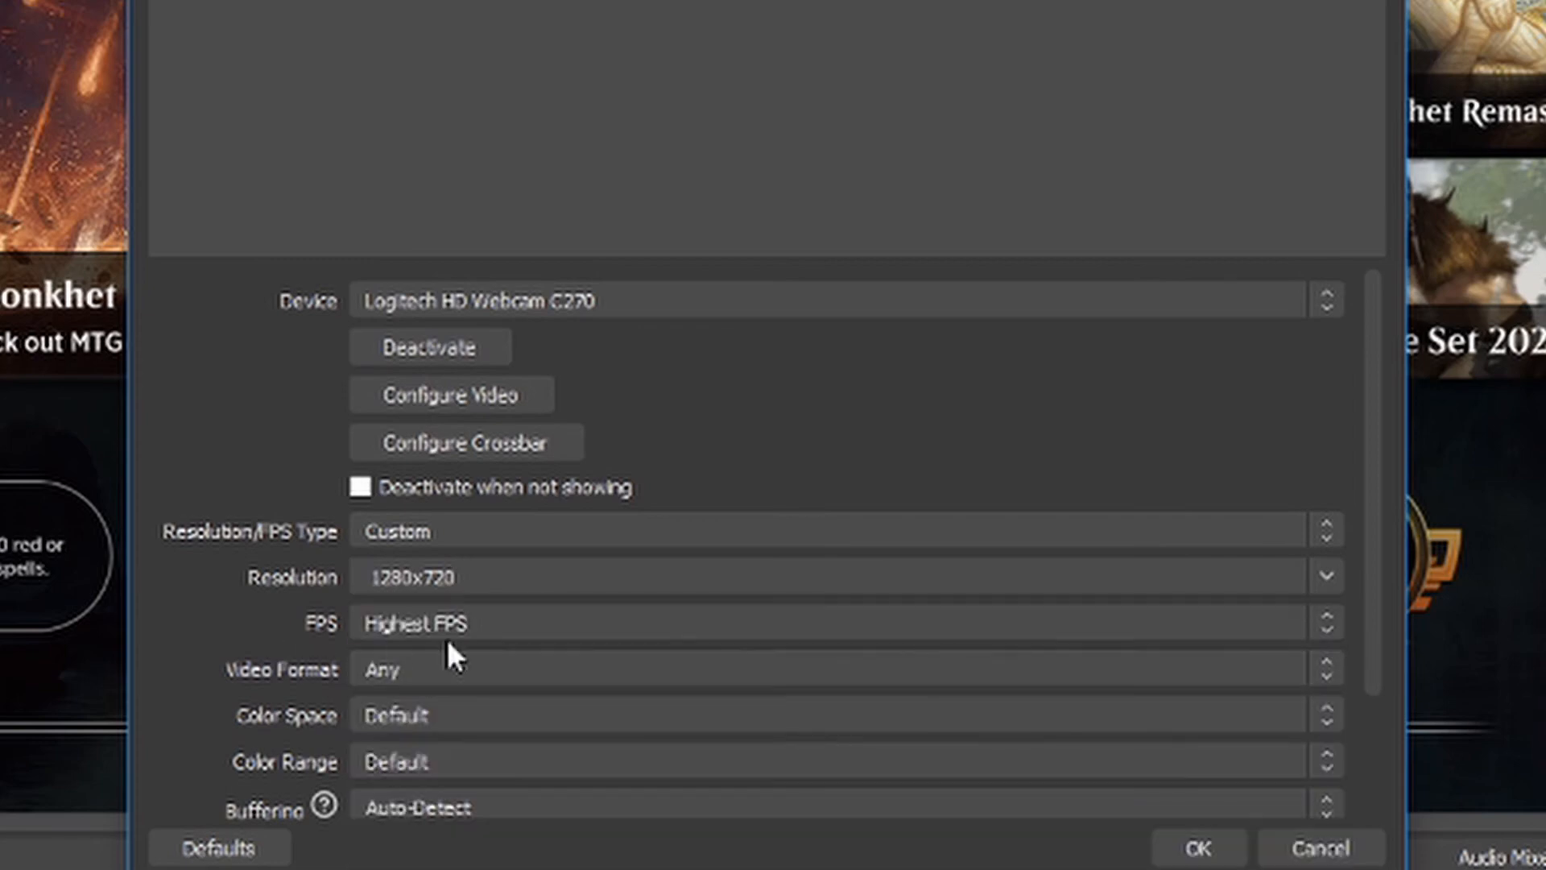
# Step: Keep the webcam's Video Format at Any, and set its Color Space to 709 and Color Range to Full
pyautogui.click(385, 675)
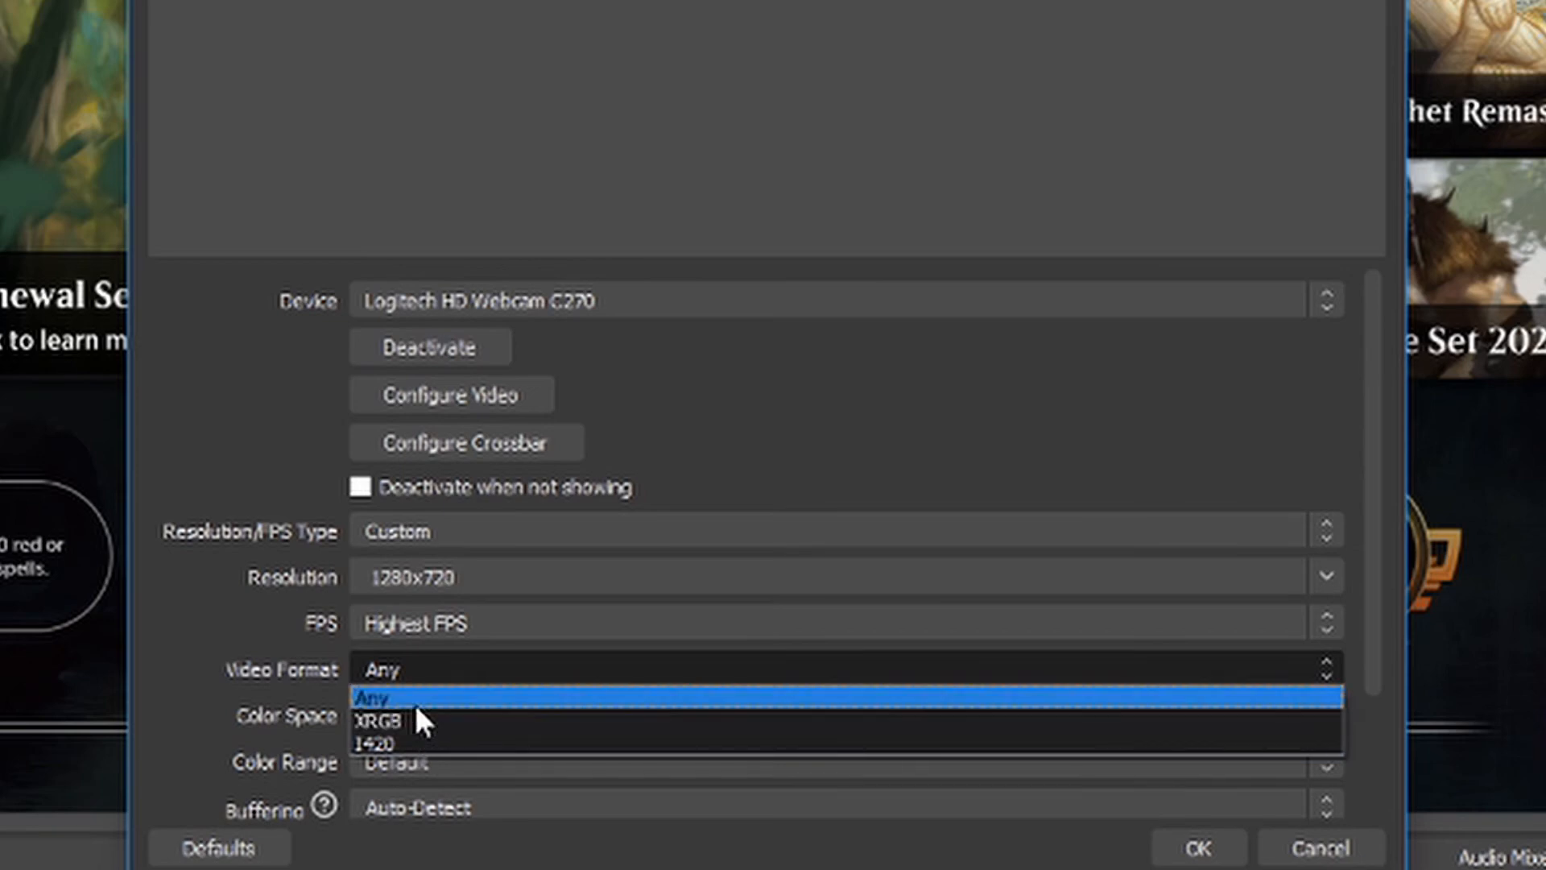
pyautogui.click(414, 699)
pyautogui.click(452, 716)
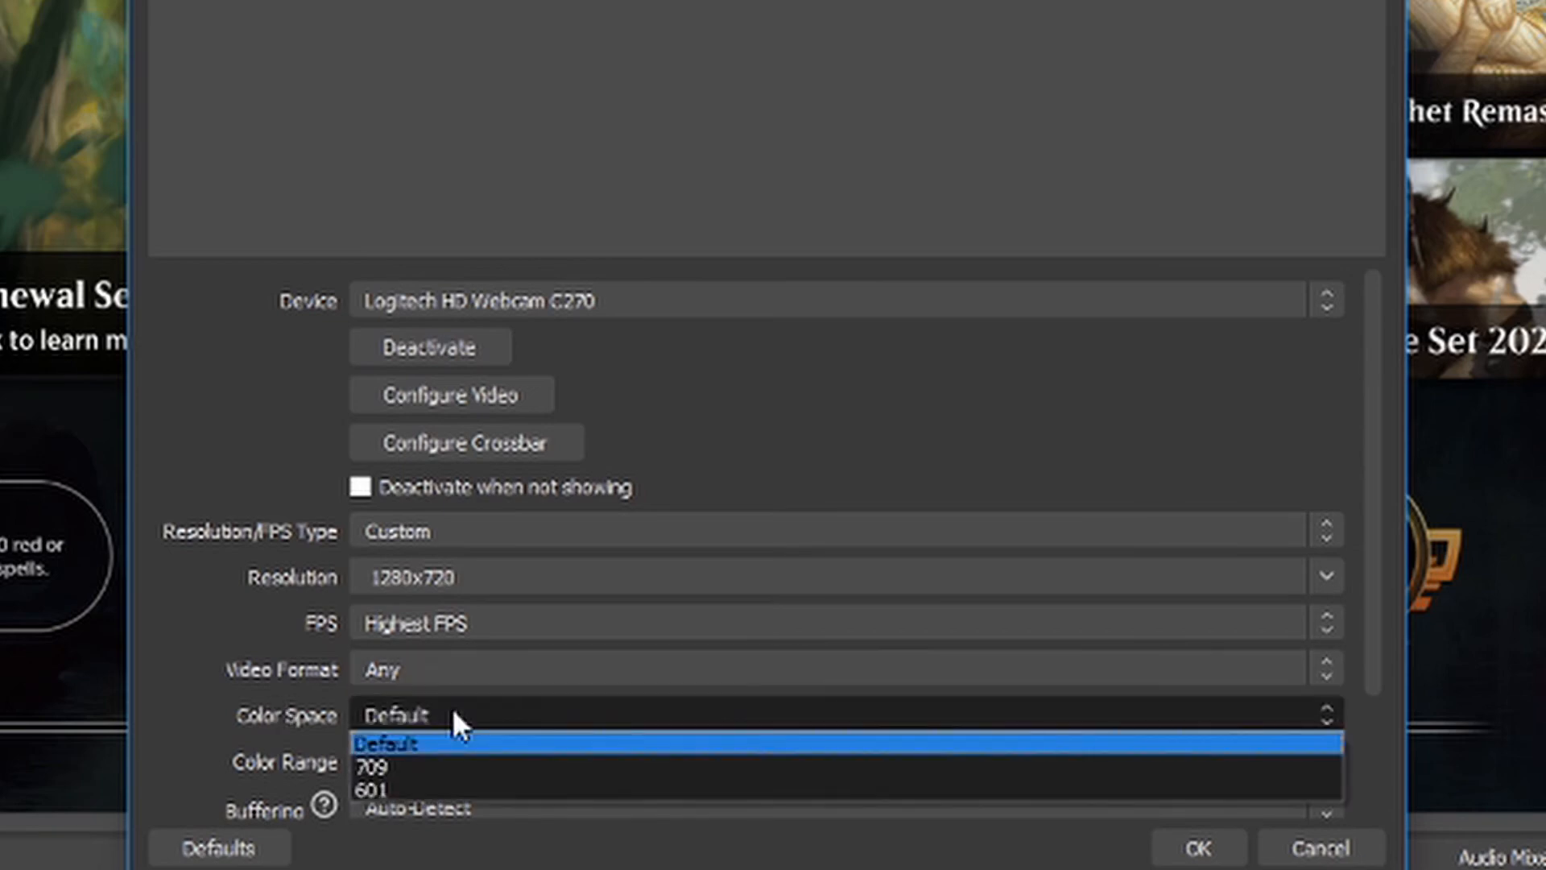
pyautogui.click(432, 772)
pyautogui.click(428, 761)
pyautogui.click(448, 836)
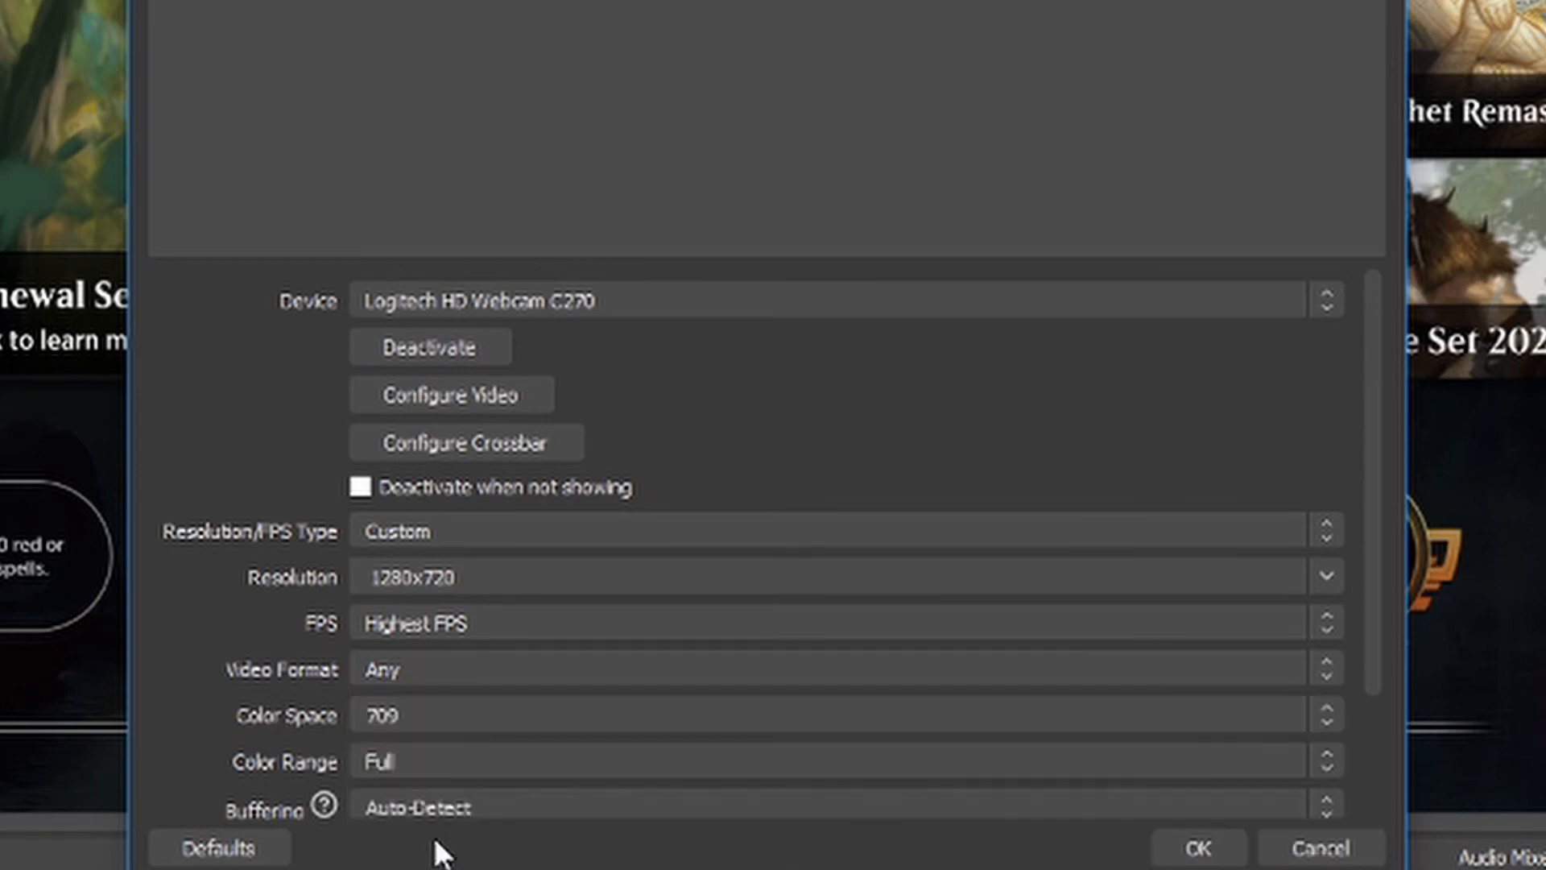
# Step: Accept the webcam properties with the remaining options unchanged, and switch the Video Capture Device source's device to Snap Camera
pyautogui.scroll(-2, 311, 771)
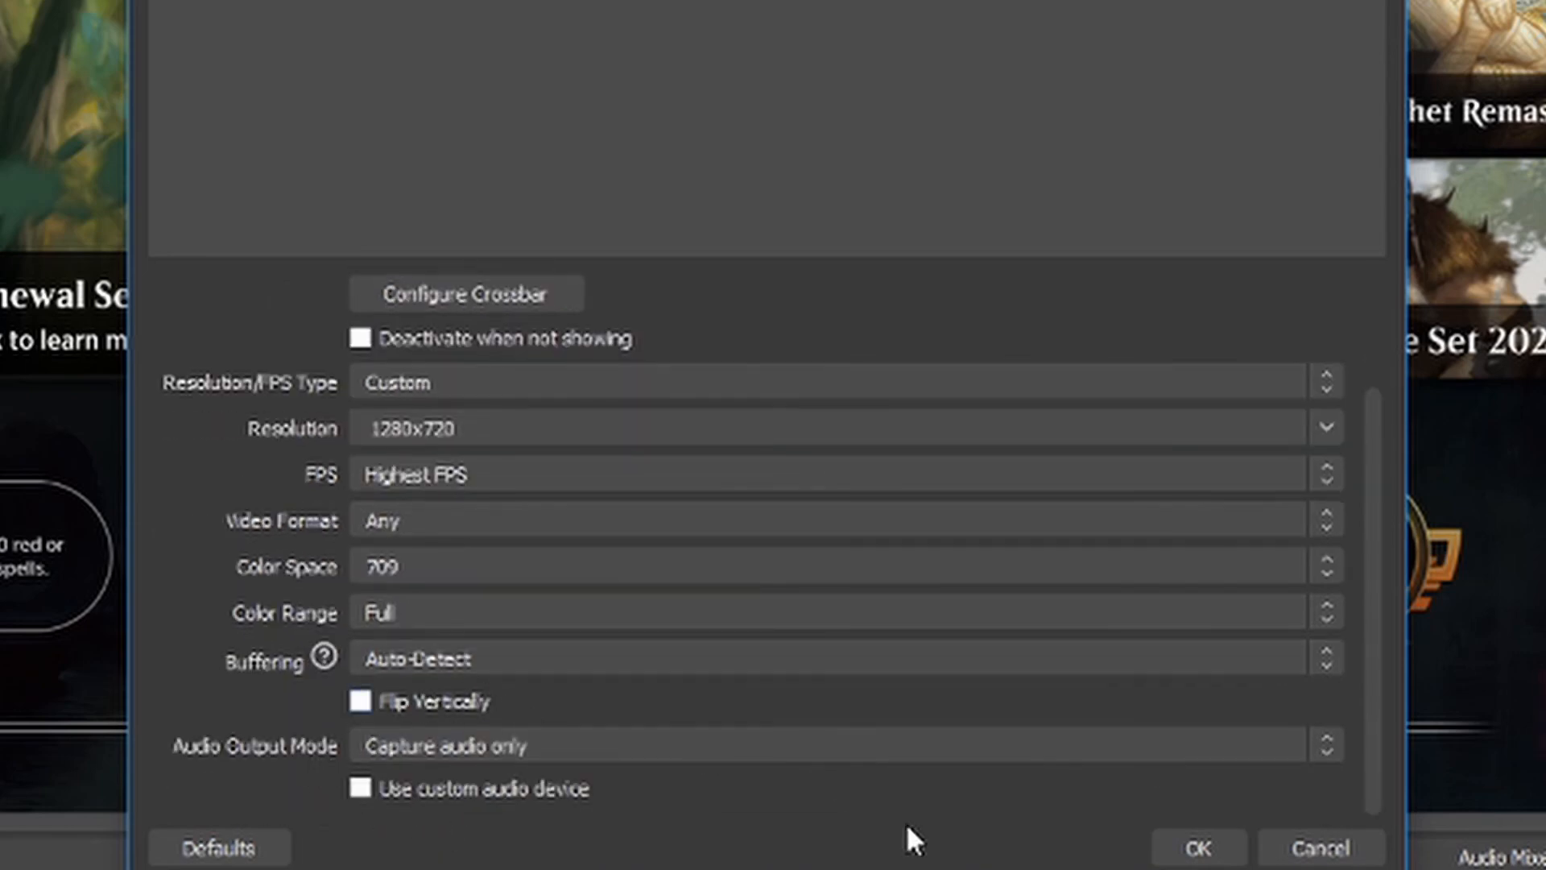
pyautogui.click(1201, 852)
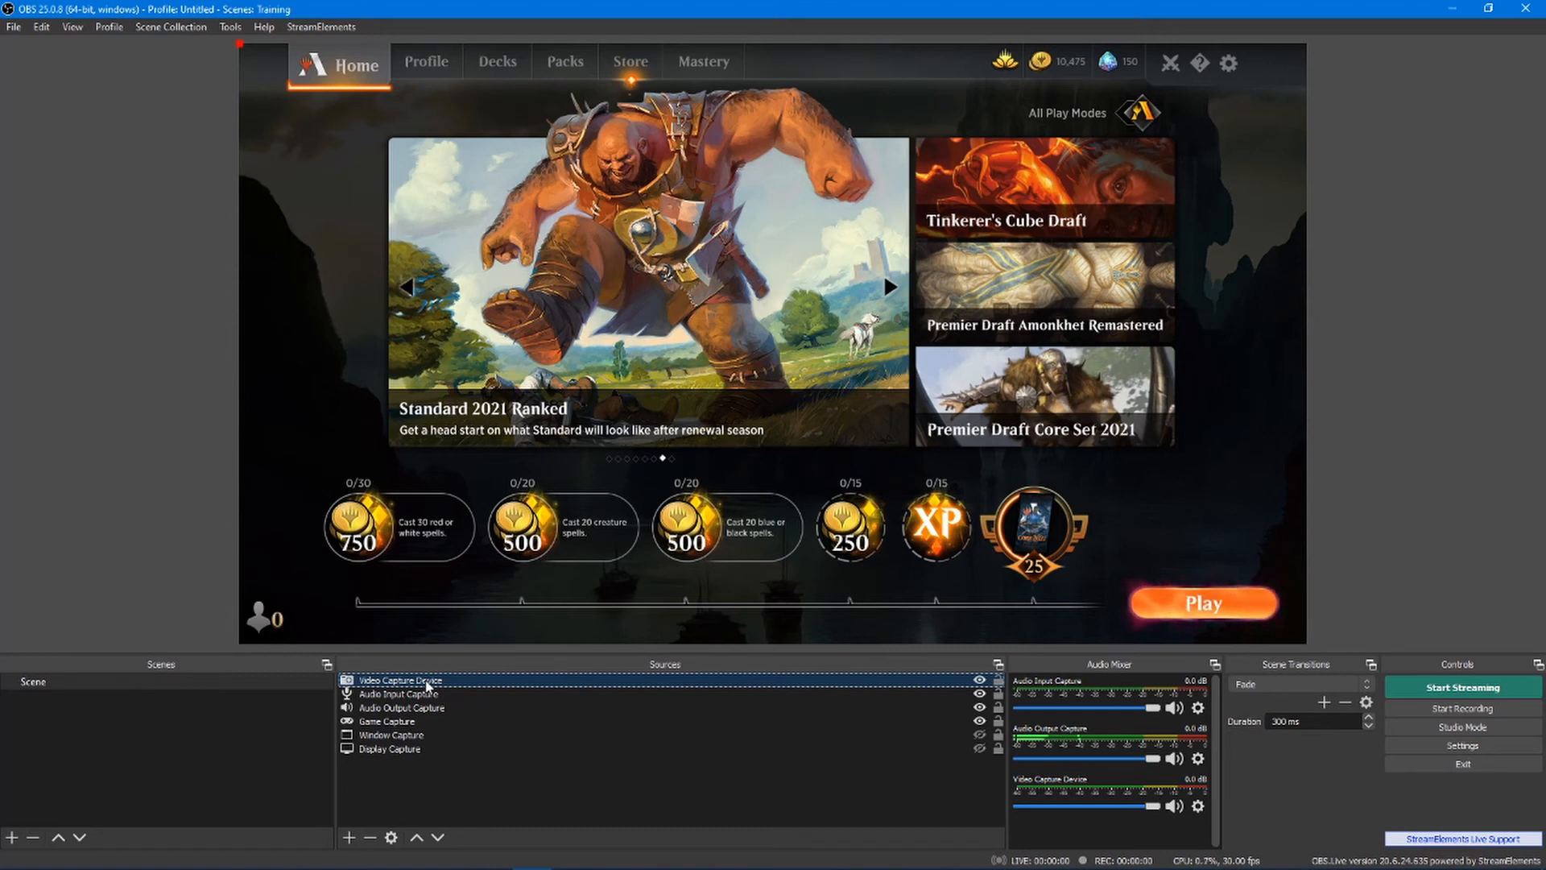
pyautogui.doubleClick(427, 684)
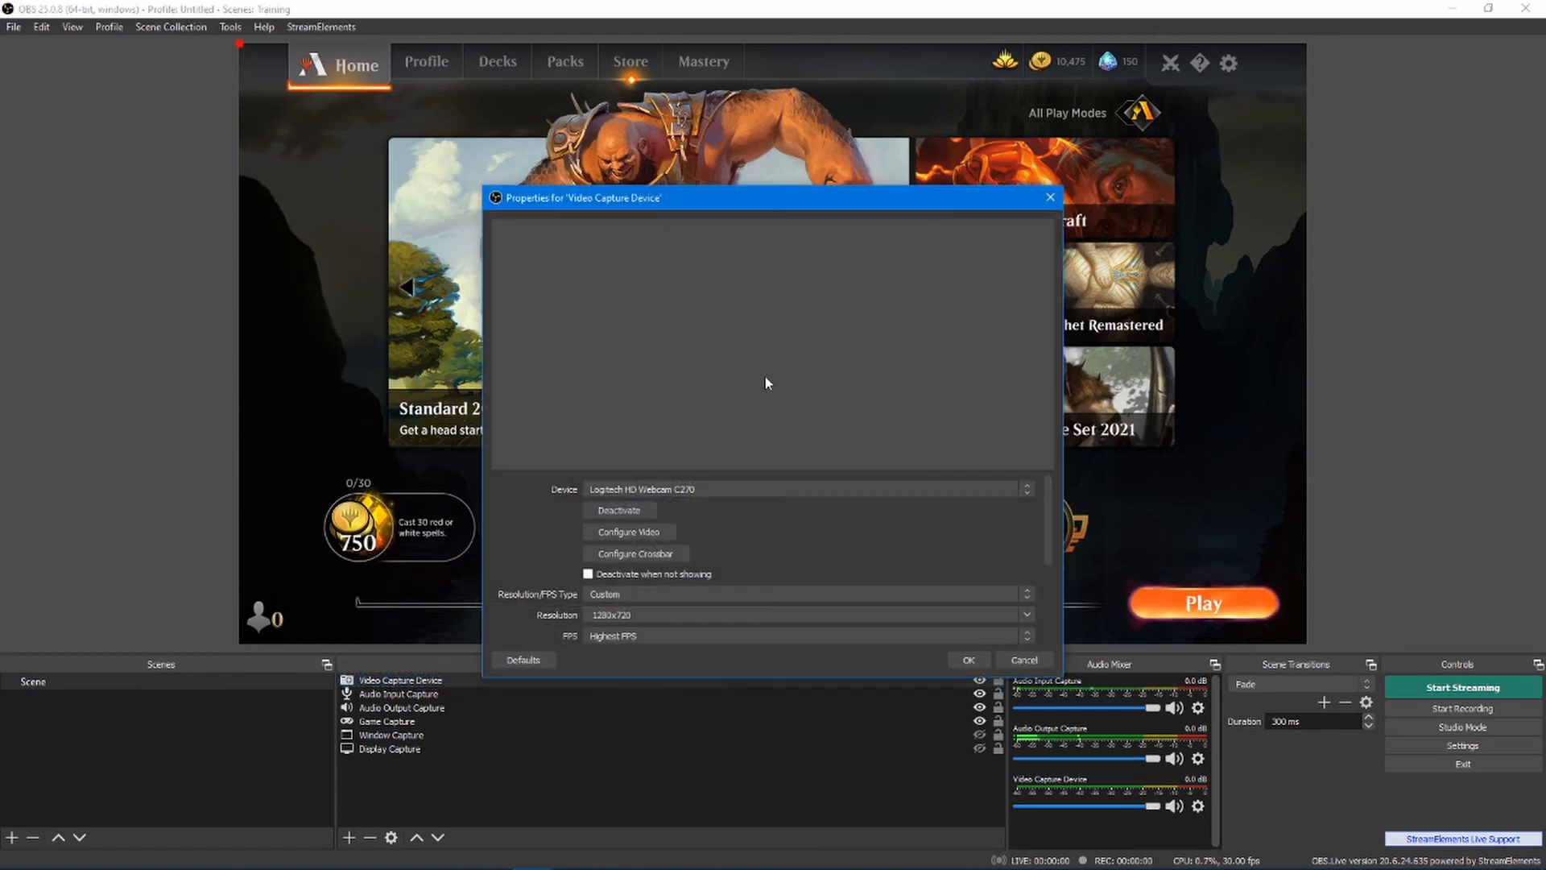
pyautogui.click(638, 488)
pyautogui.click(639, 509)
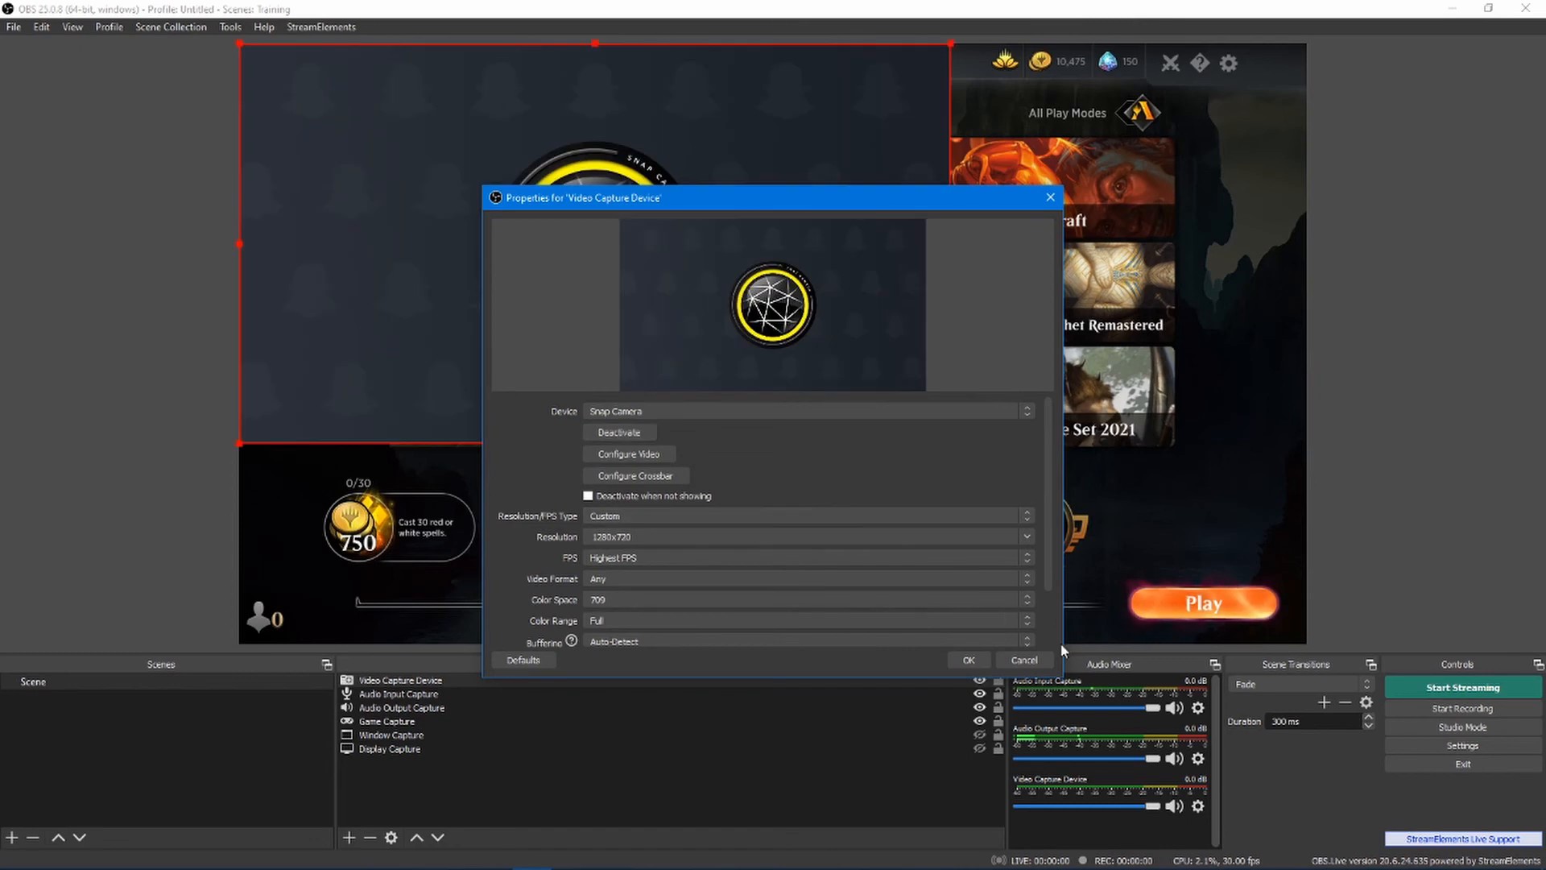
pyautogui.click(970, 660)
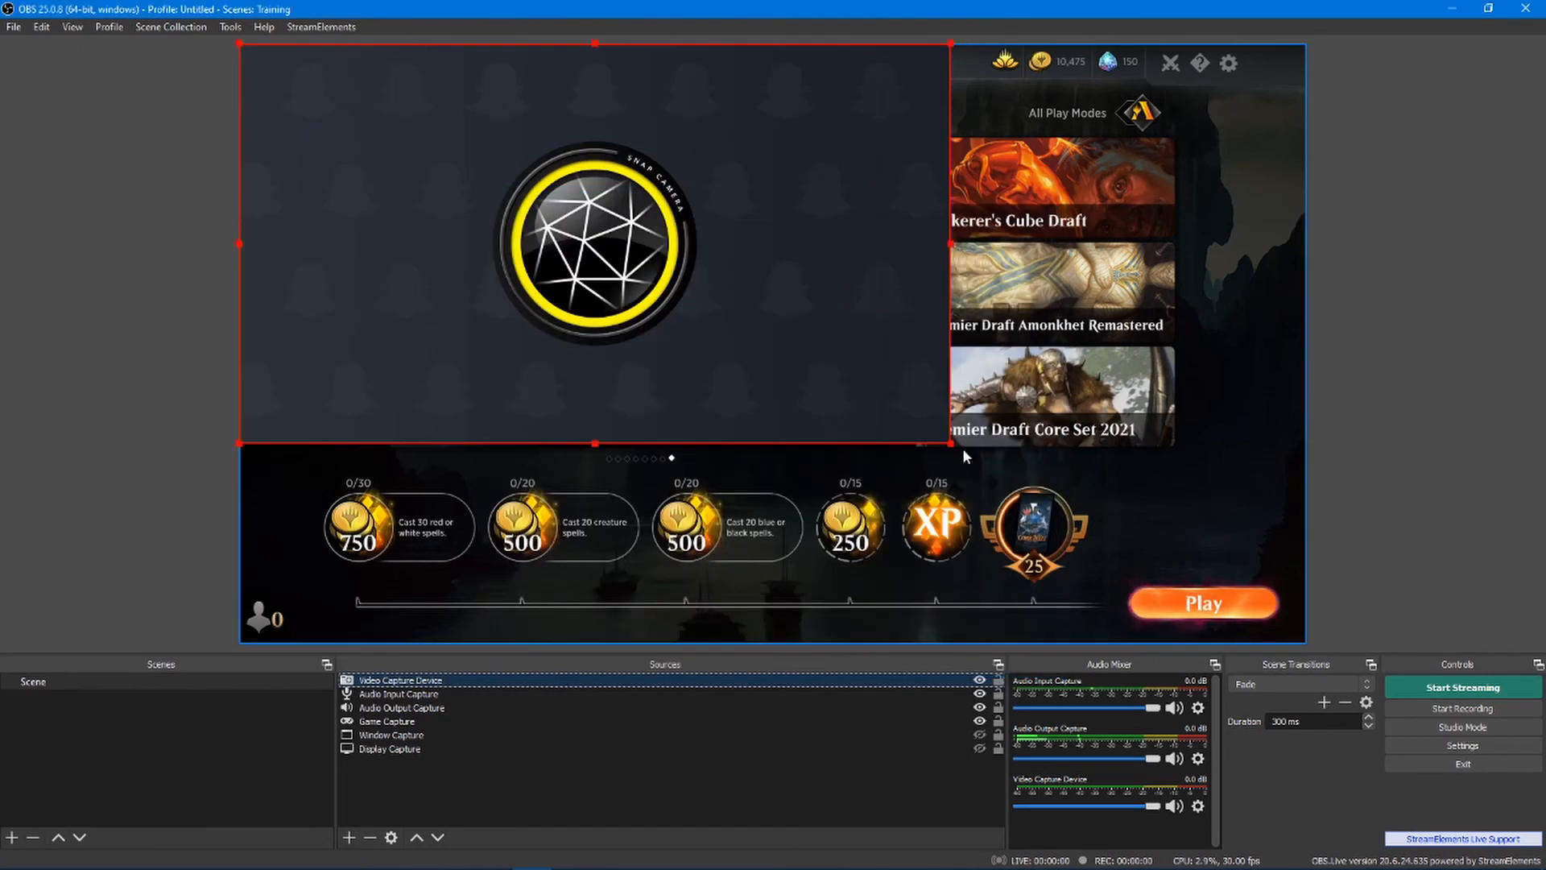
# Step: Shrink the Snap Camera image to a small overlay, place it just above the game's Play button, and deselect it
pyautogui.moveTo(953, 443); pyautogui.dragTo(1080, 455)
pyautogui.moveTo(1152, 492); pyautogui.dragTo(1176, 491)
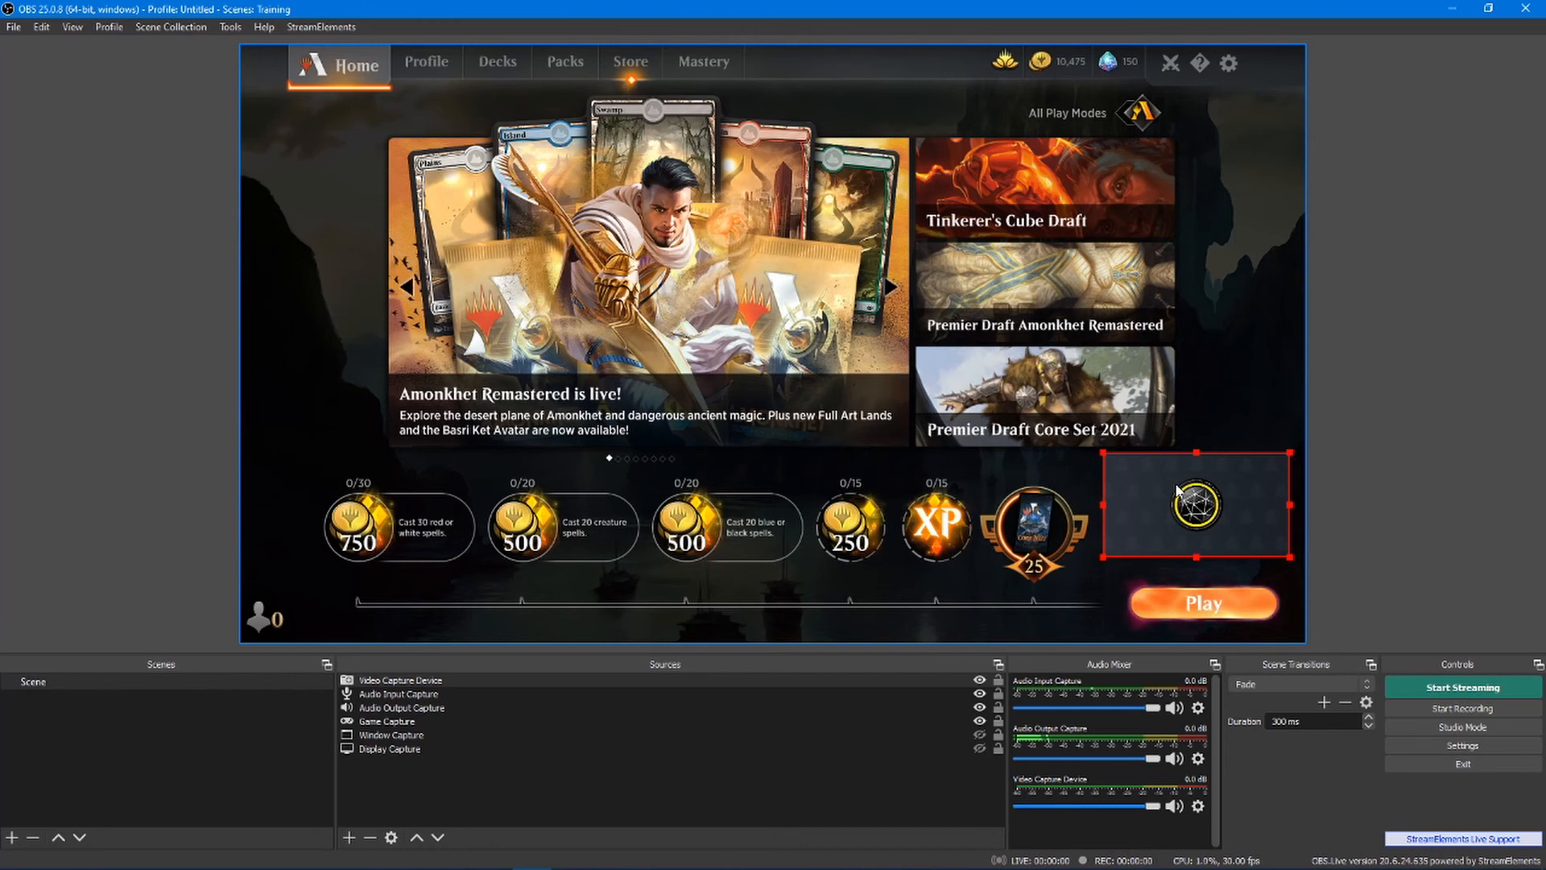
pyautogui.moveTo(1177, 489); pyautogui.dragTo(1181, 494)
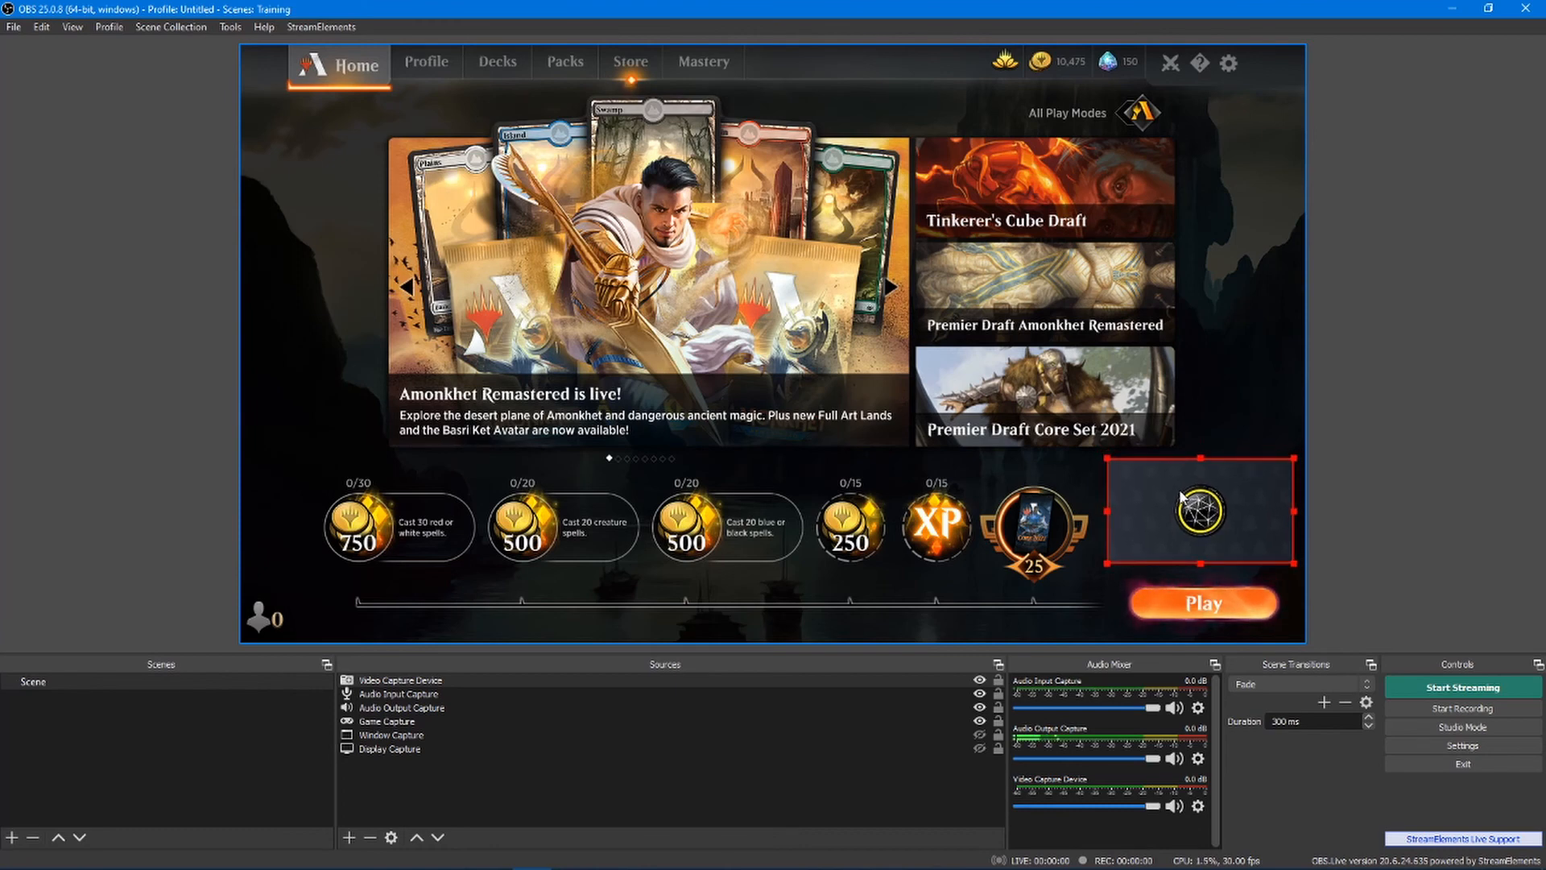
pyautogui.click(1420, 348)
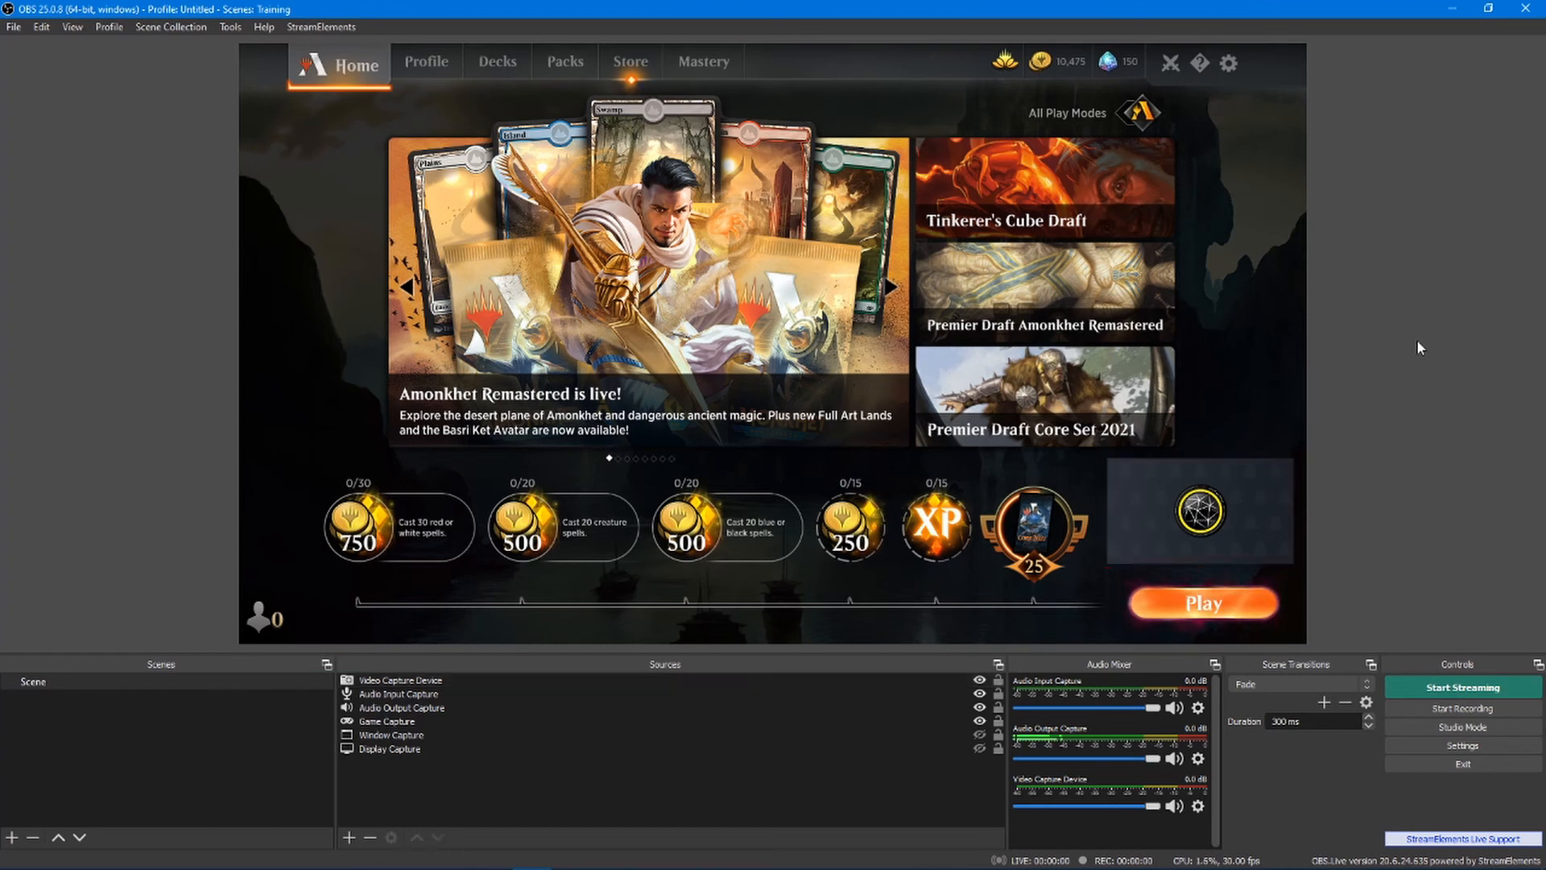